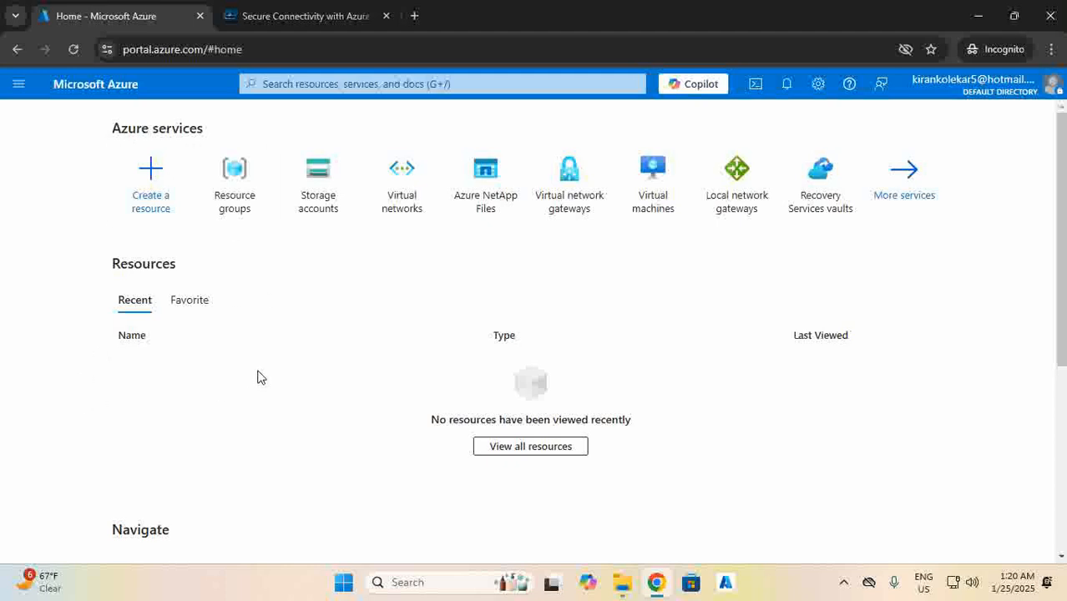
Create resource group RG01 in Central India under Pay-As-You-Go and send it to review.
left_click(227, 205)
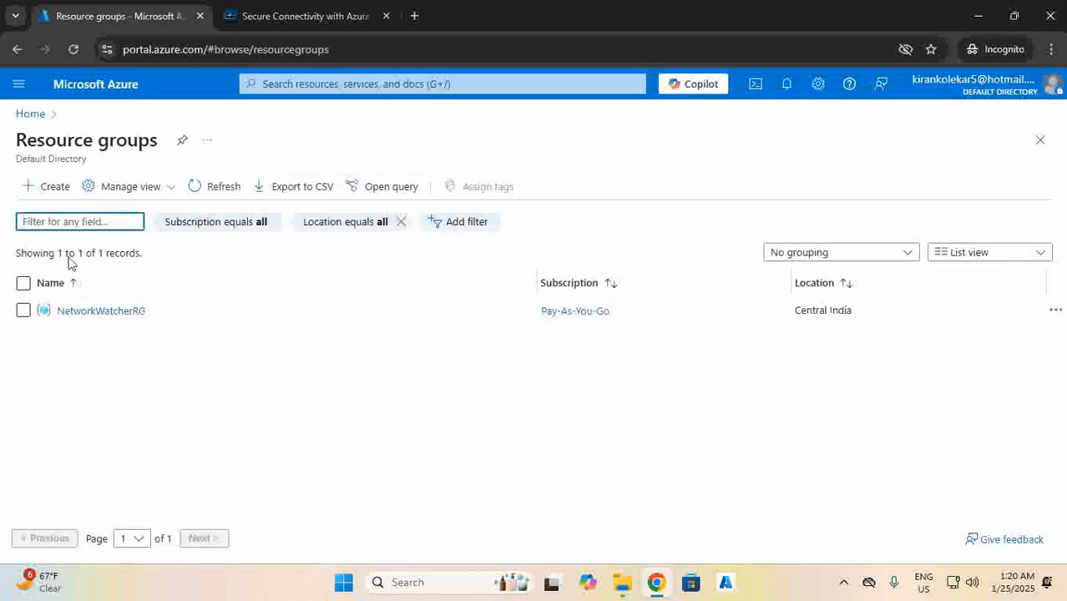
left_click(55, 193)
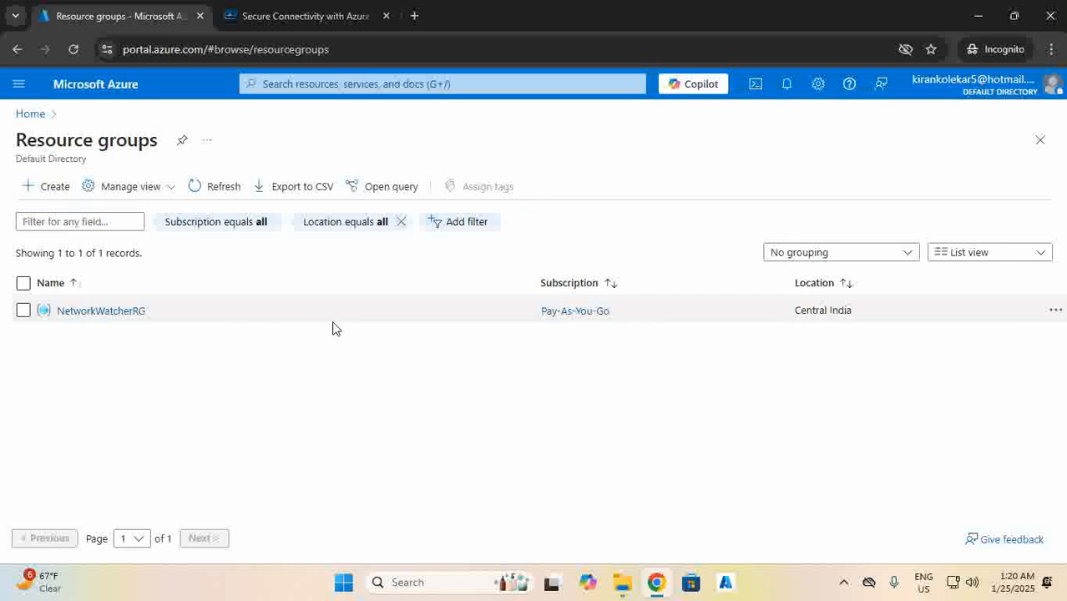
left_click(305, 325)
type("RG01")
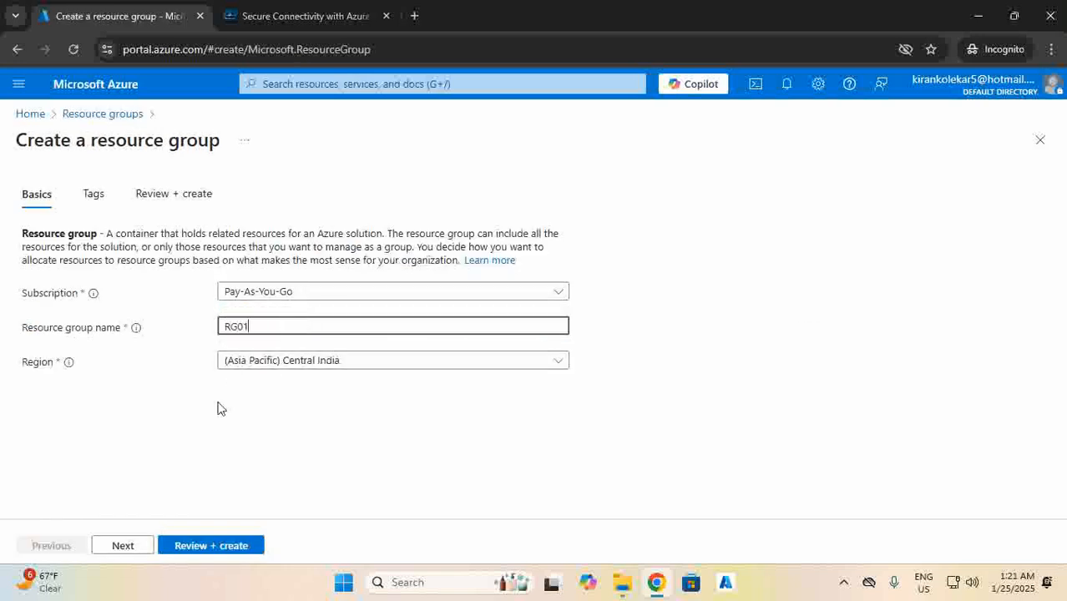
left_click(197, 548)
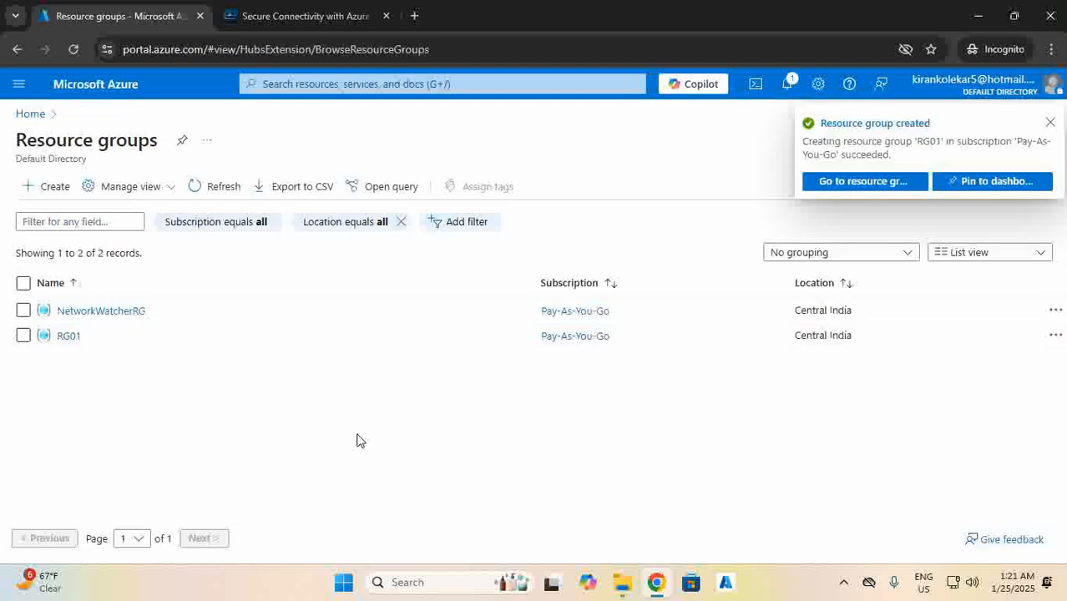
Check the RG01 overview, then find the Virtual networks service through portal search.
left_click(67, 336)
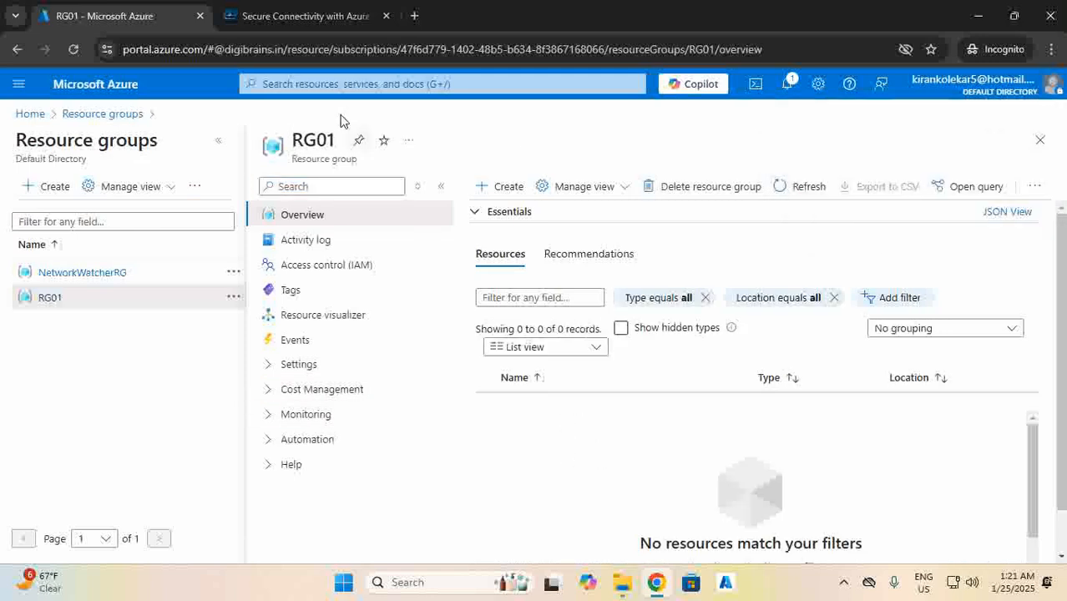
left_click(42, 121)
left_click(282, 85)
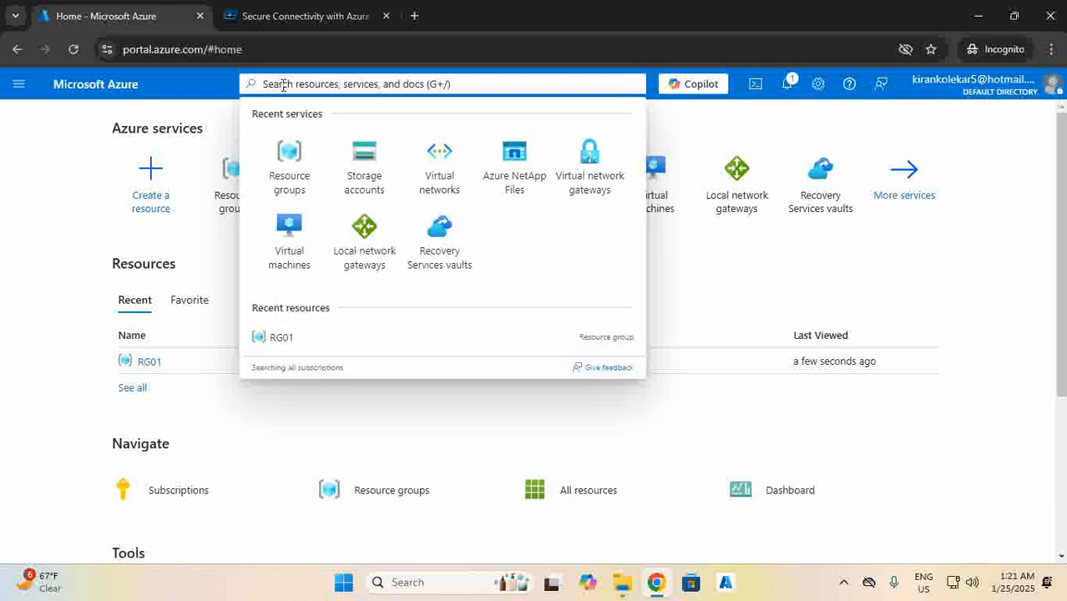
type("virutal")
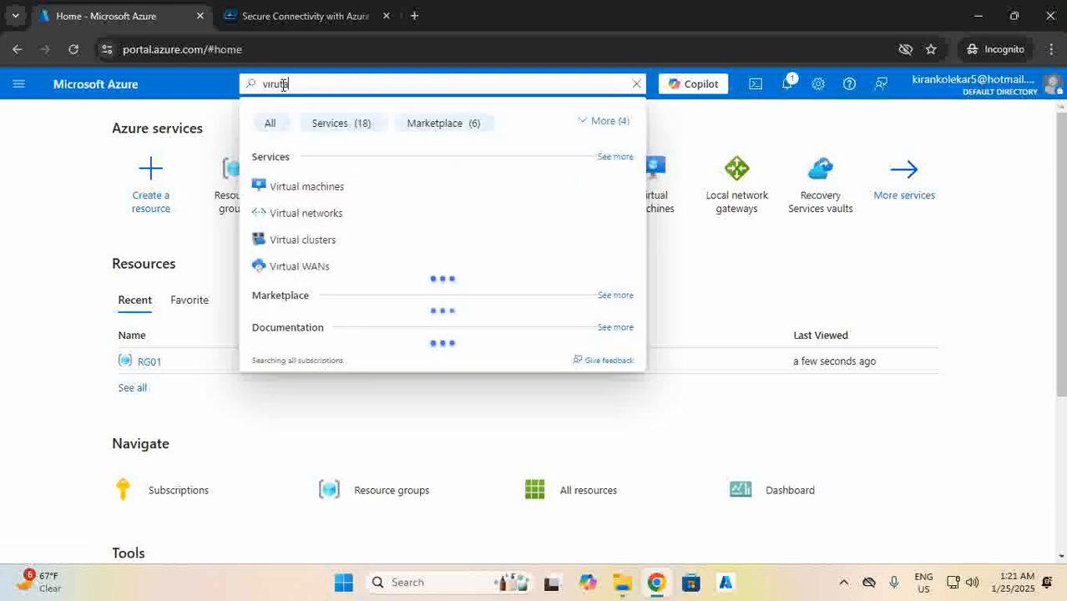
left_click(323, 219)
Start virtual network VNET01 in RG01 and advance past Security to the IP addresses tab.
left_click(33, 187)
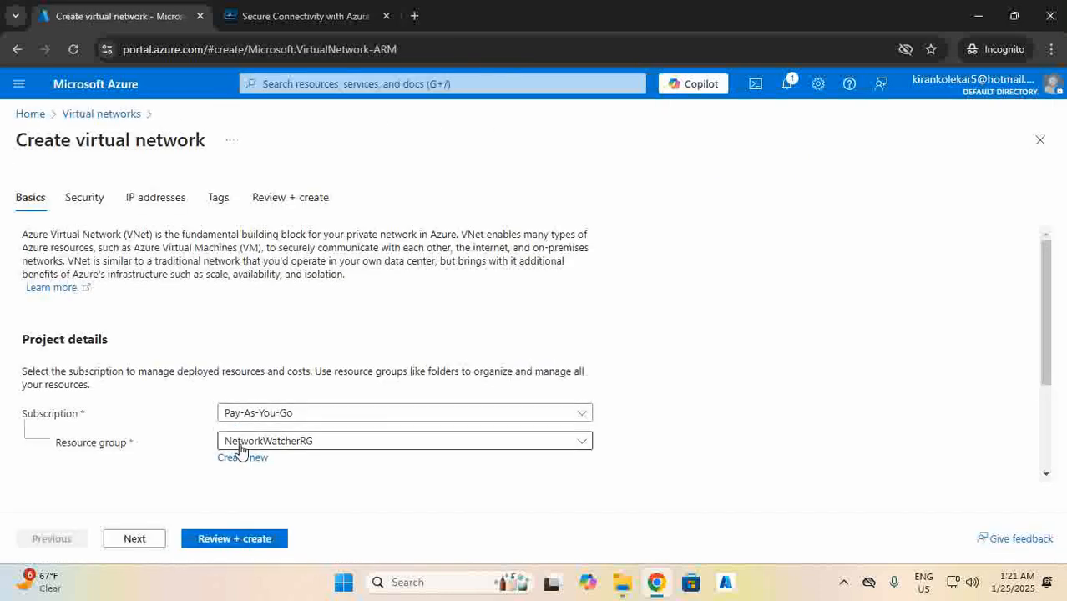
left_click(232, 443)
left_click(238, 524)
scroll(171, 436, "down", 3)
left_click(223, 399)
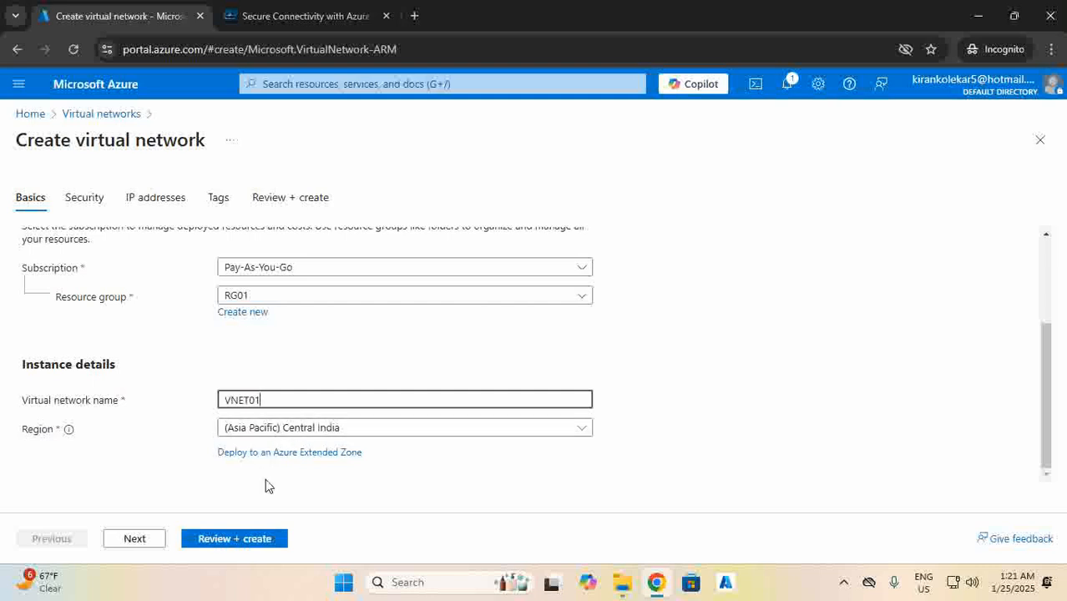
left_click(136, 539)
scroll(173, 431, "down", 3)
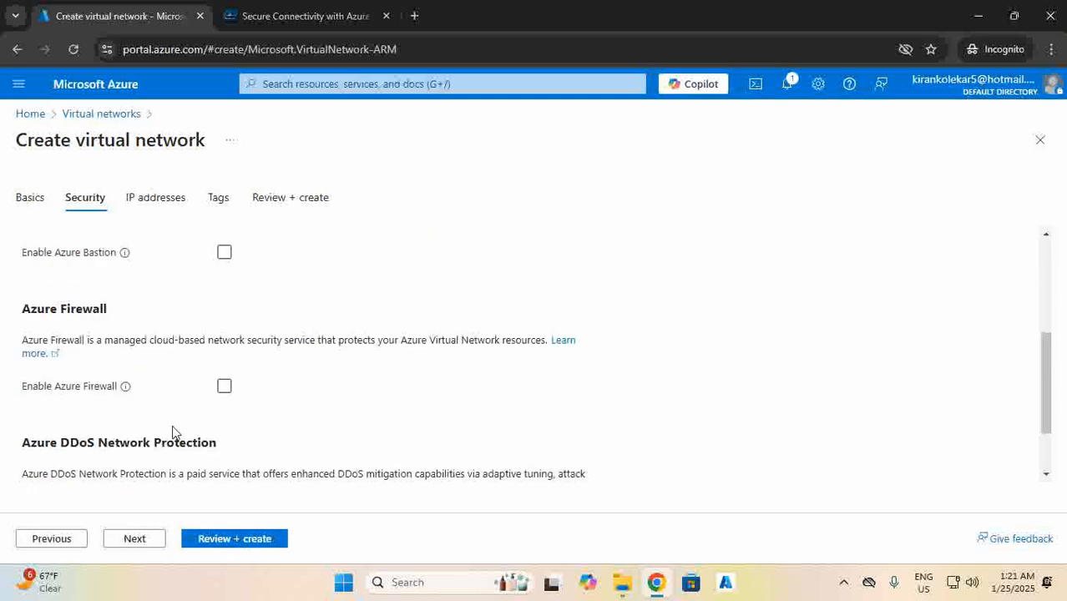
left_click(136, 539)
scroll(117, 391, "down", 1)
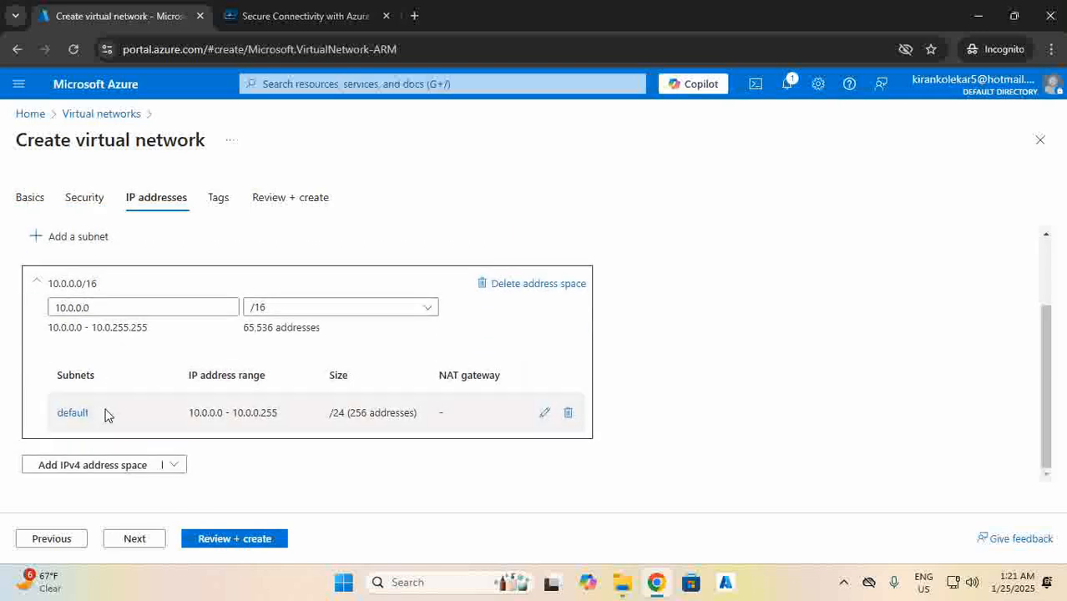
Rename the default subnet to Subnet-A and shrink it to /28 (16 addresses).
left_click(544, 414)
left_click_drag(671, 241, 530, 242)
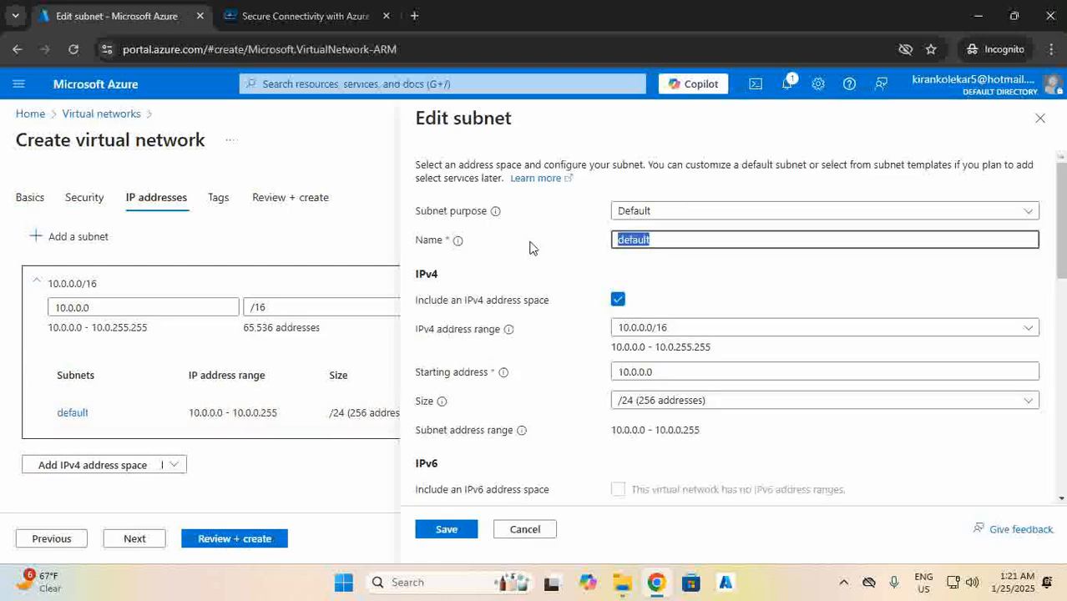
type("S")
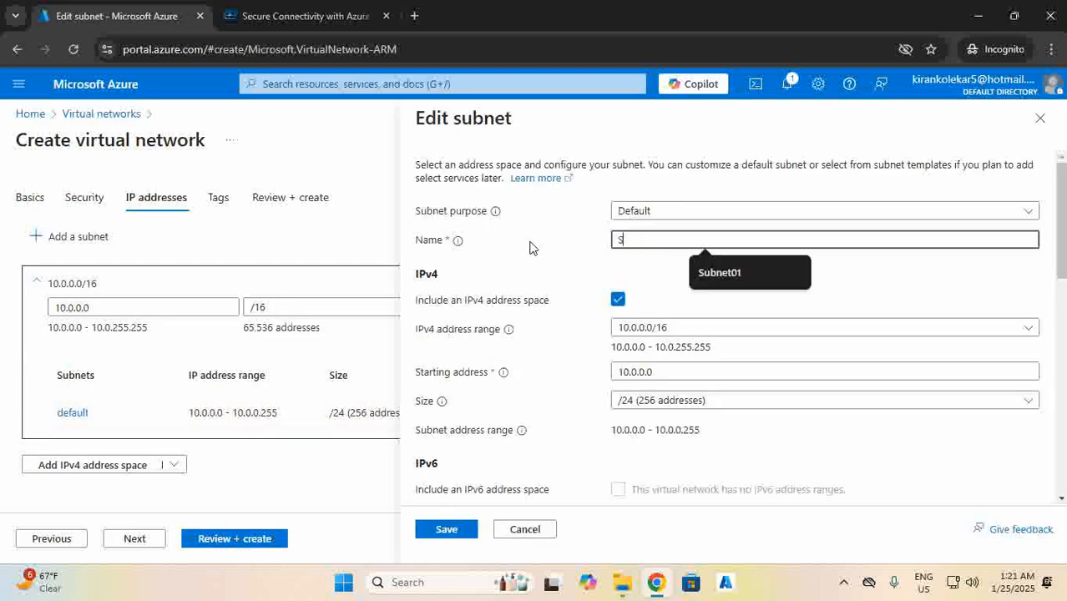
type("ubnet-A")
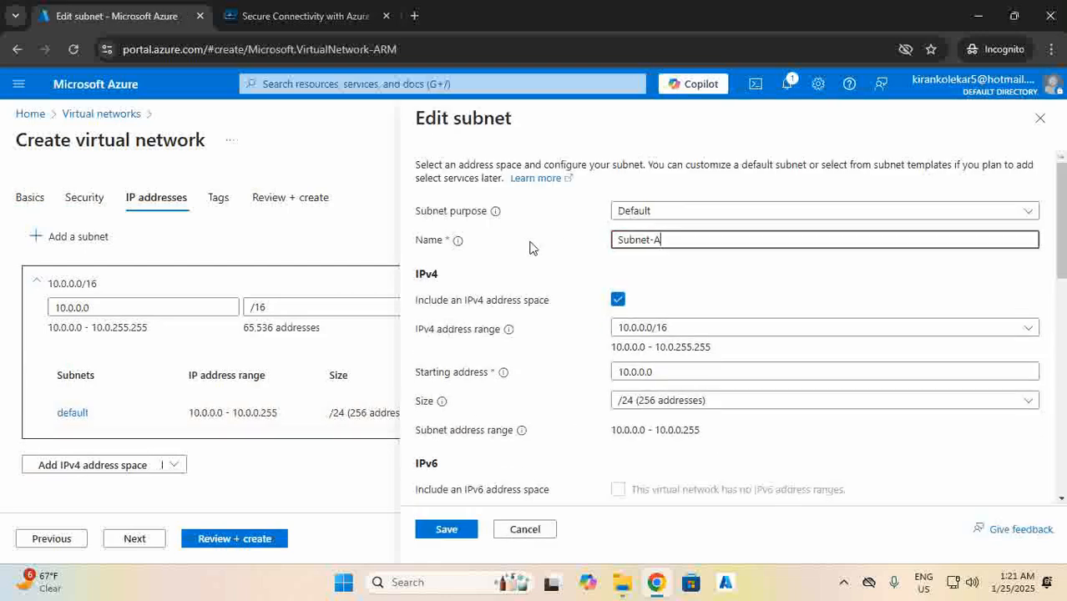
left_click(660, 401)
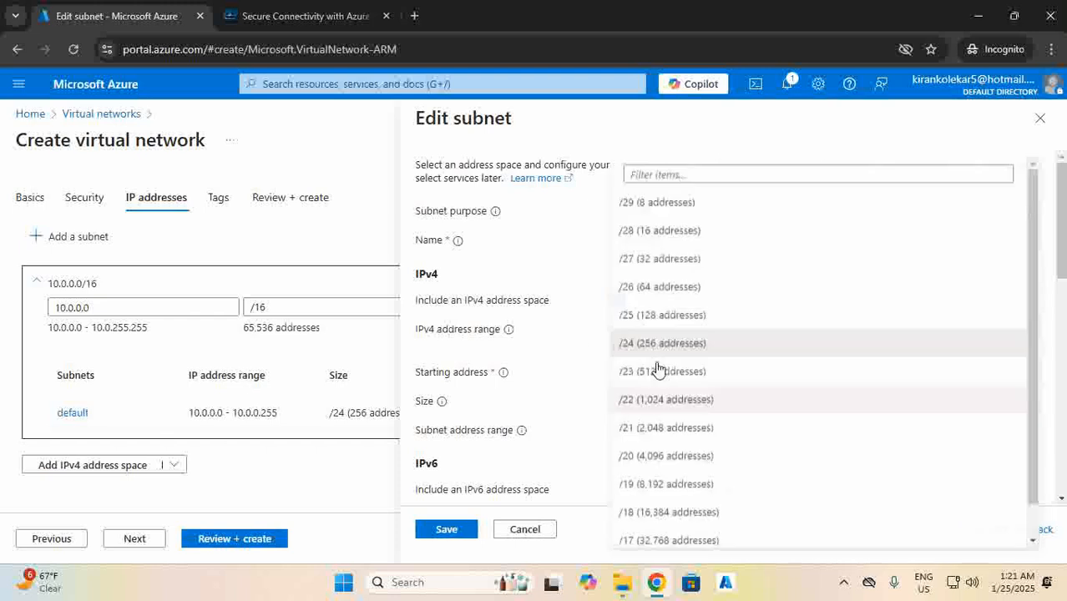
left_click(655, 222)
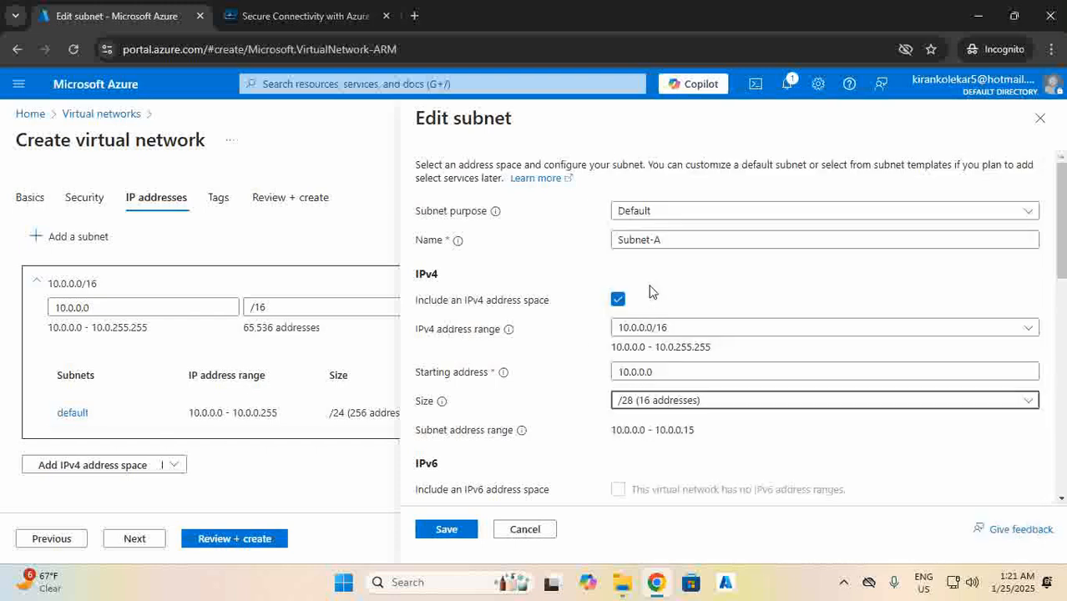
left_click(448, 530)
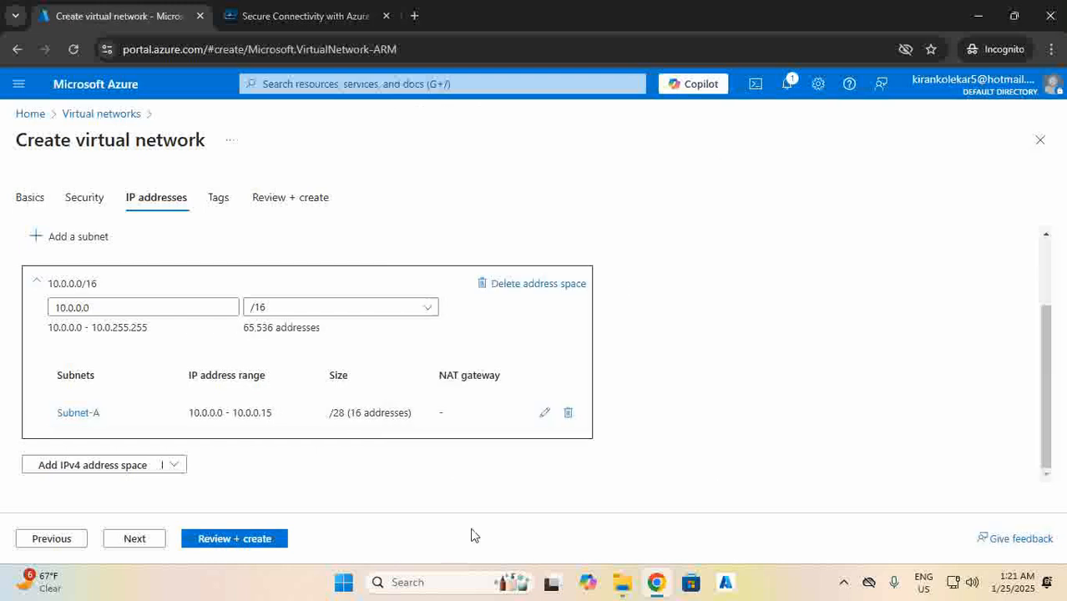
Review and deploy VNET01, then open the deployed network.
left_click(141, 544)
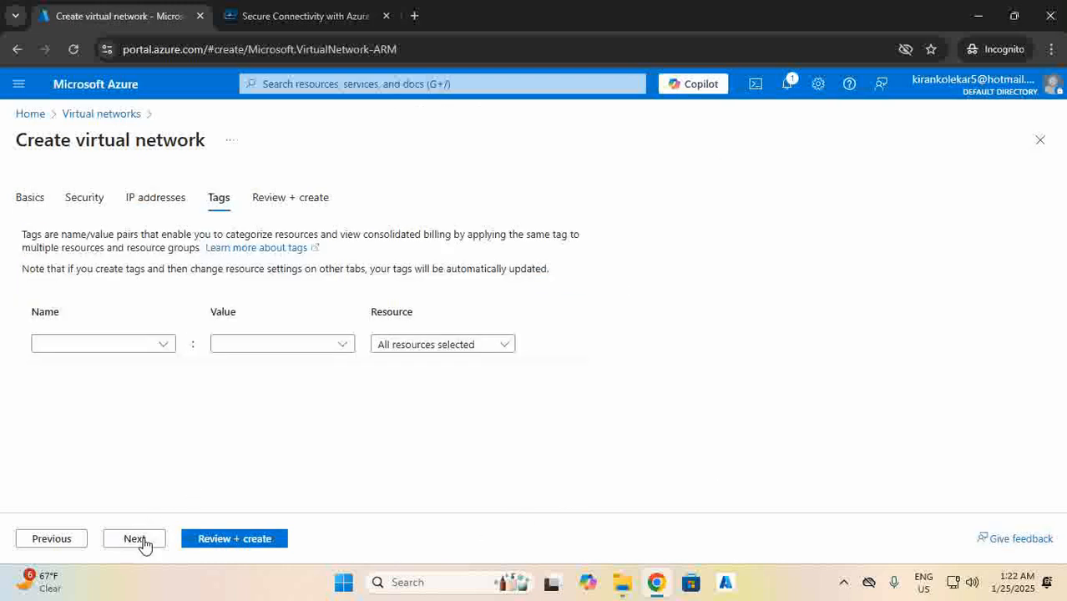
left_click(142, 544)
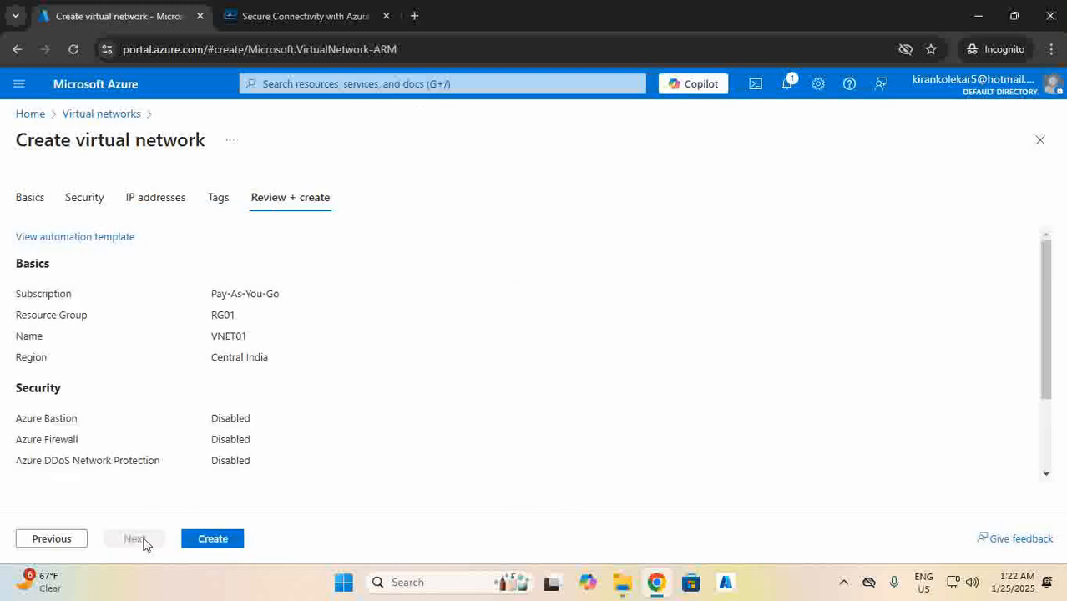
left_click(212, 541)
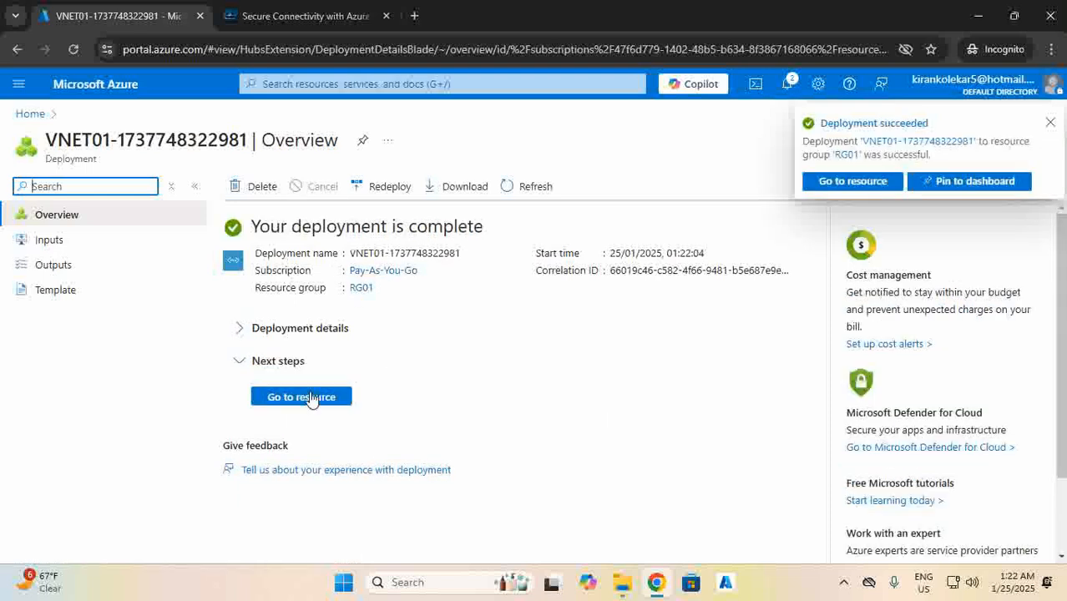
left_click(303, 397)
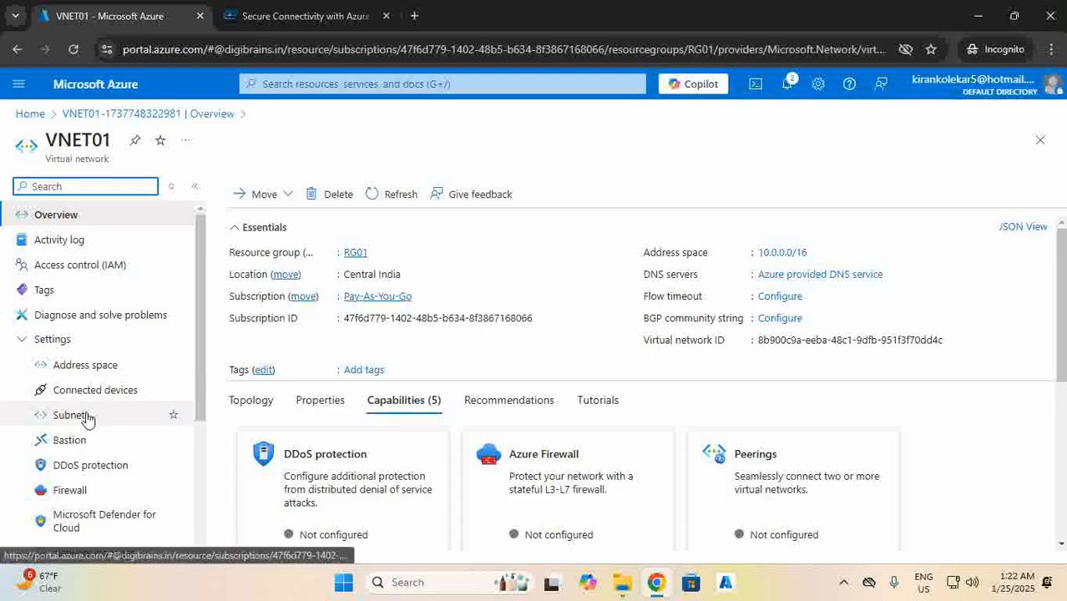
Add a /28 subnet named Subnet-B (10.0.0.16/28) to VNET01's subnet list.
left_click(148, 415)
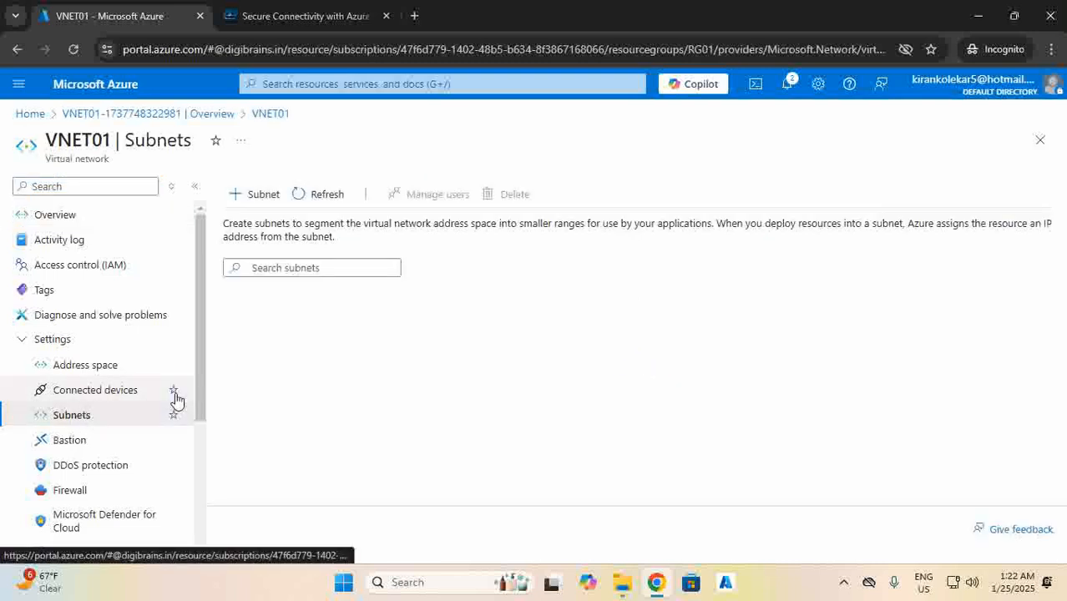
left_click(263, 194)
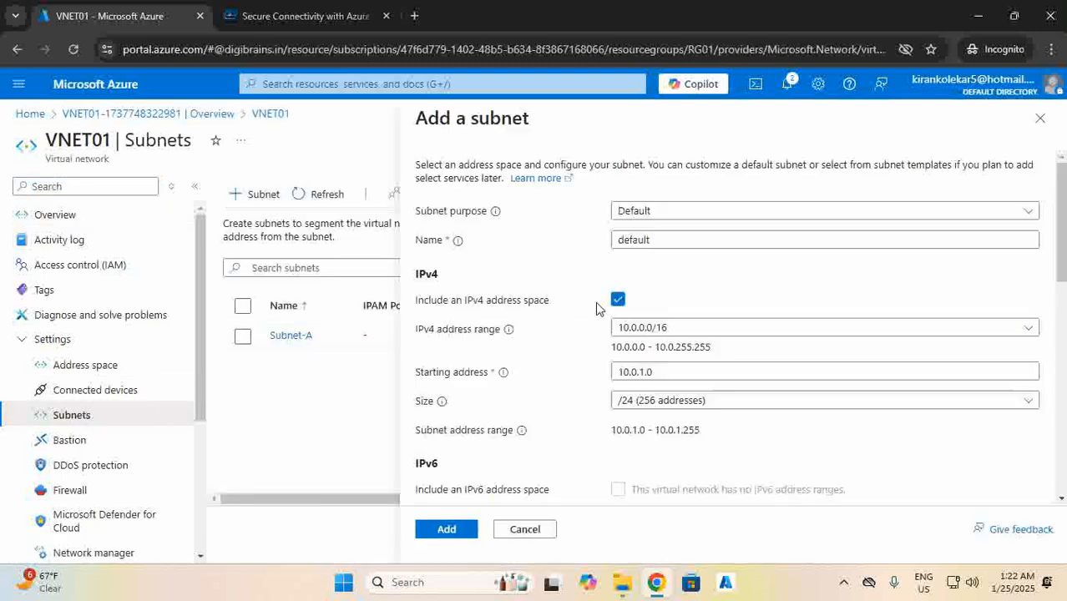
left_click_drag(657, 243, 588, 254)
type("Subnet-B")
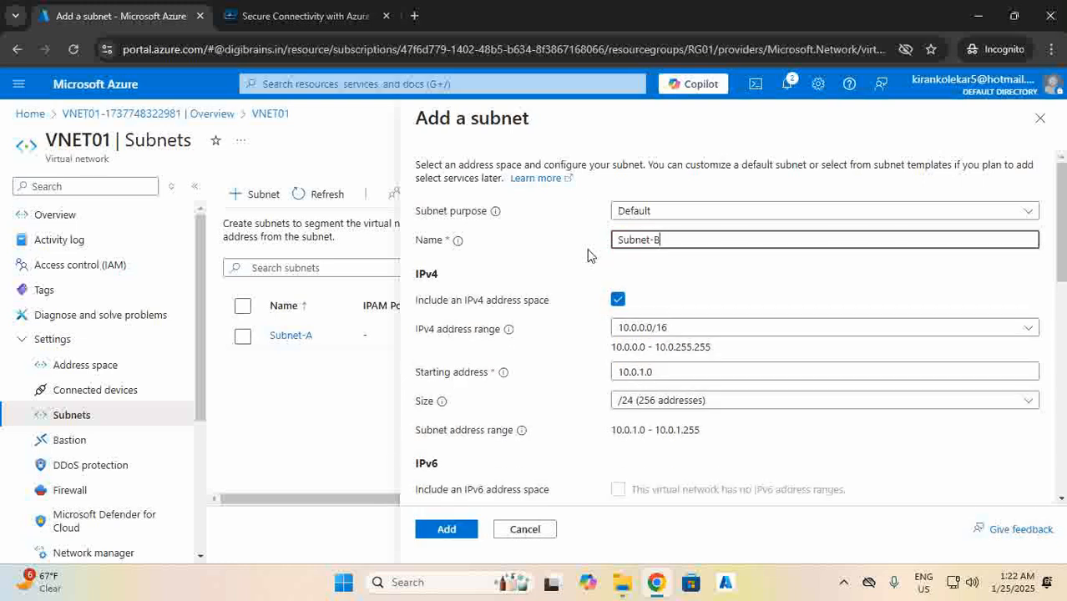
left_click(683, 400)
left_click(655, 220)
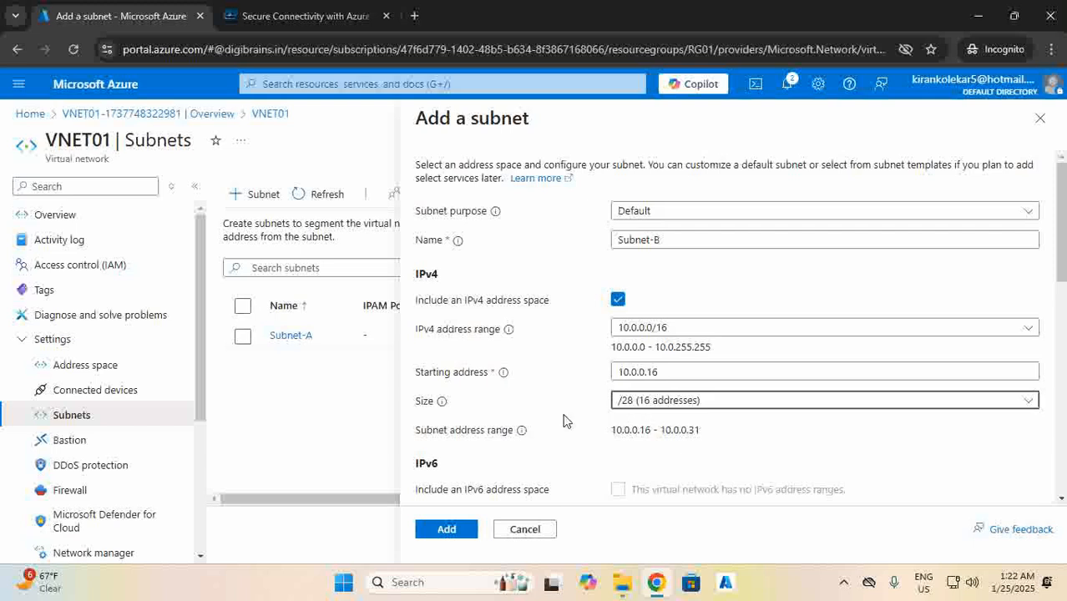
left_click(450, 530)
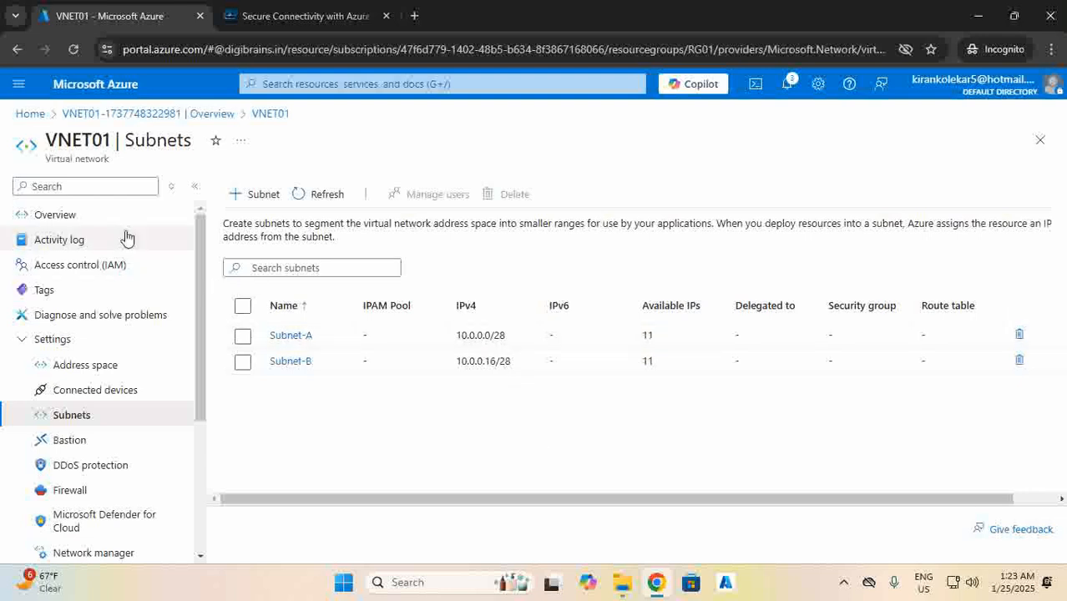
Start a new virtual machine named VM-A in resource group RG01.
left_click(29, 114)
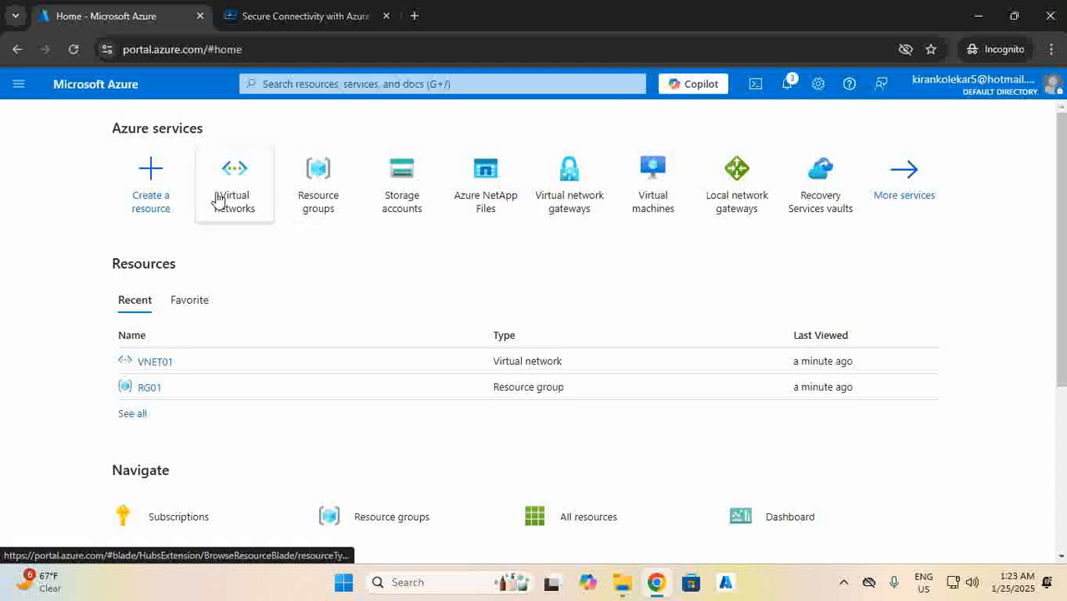
left_click(167, 171)
left_click(264, 288)
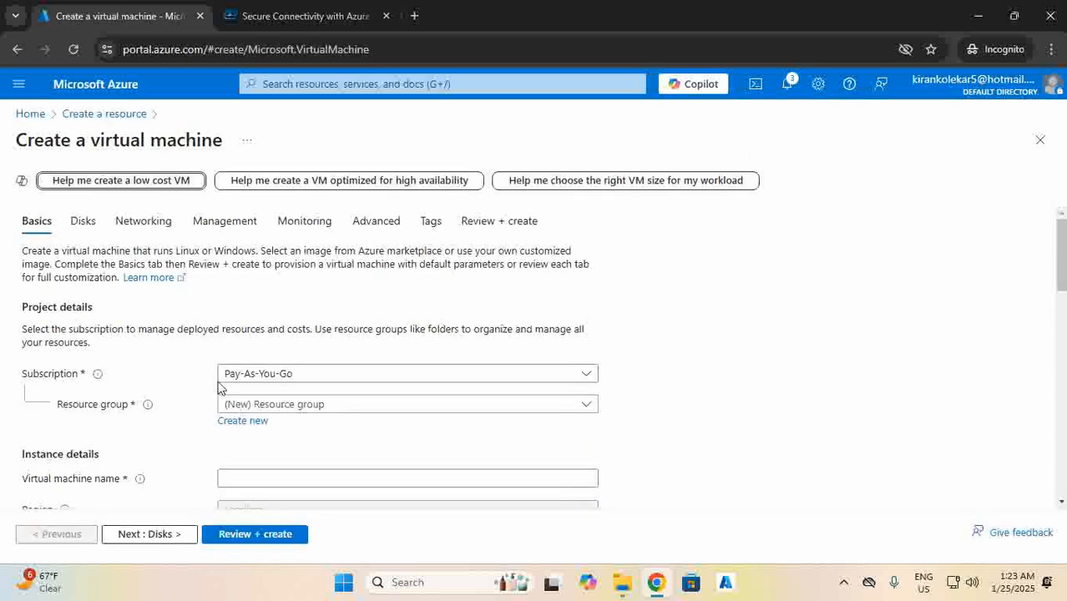
left_click(254, 405)
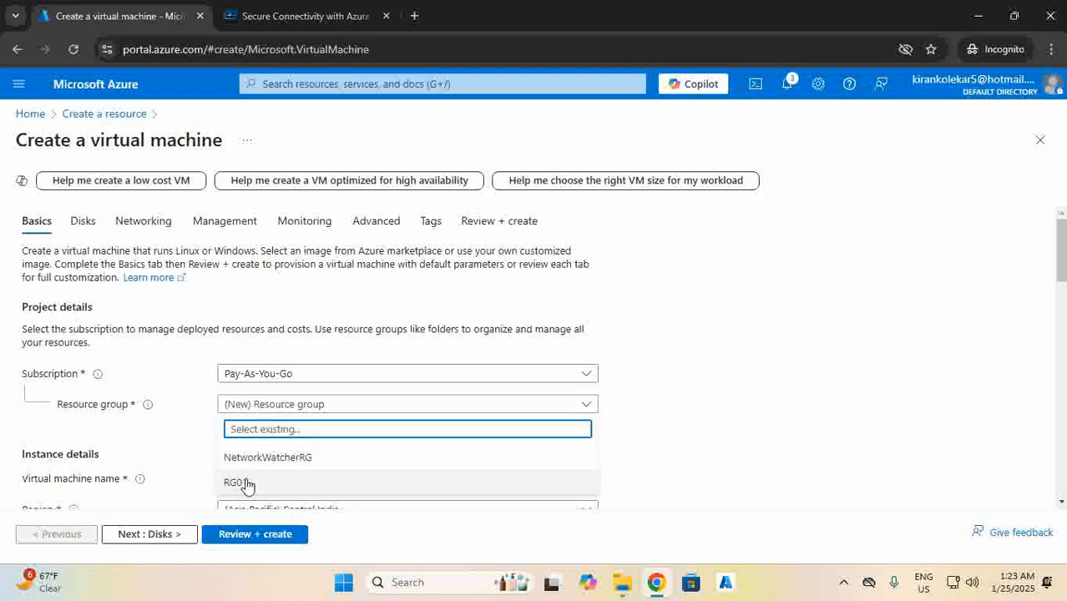
left_click(244, 483)
scroll(238, 351, "down", 2)
left_click(233, 324)
type("VM-A")
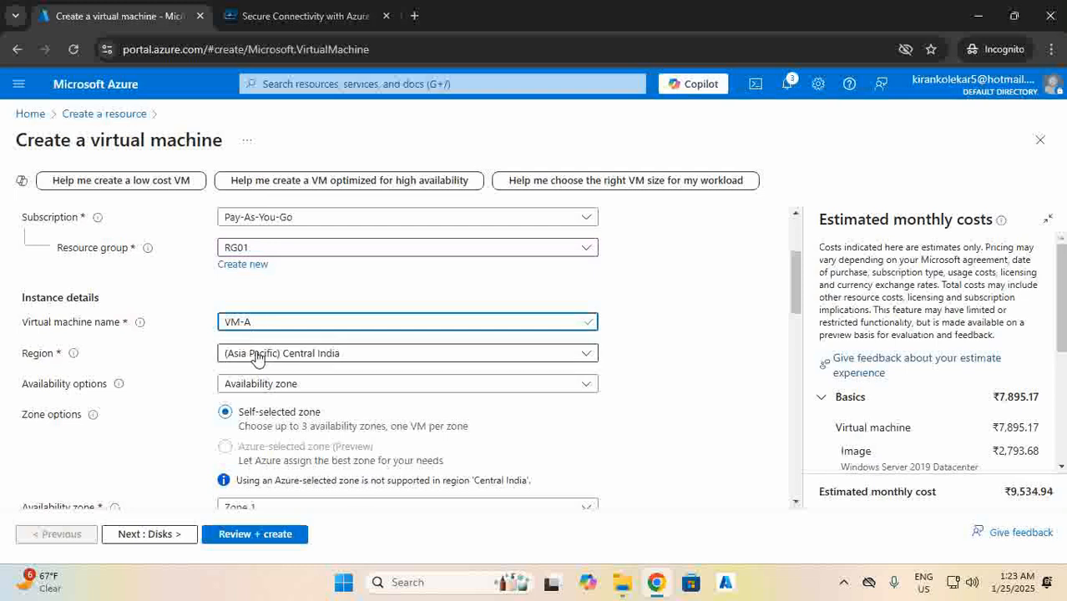
Set VM-A to no infrastructure redundancy with Standard security type.
left_click(259, 385)
left_click(275, 229)
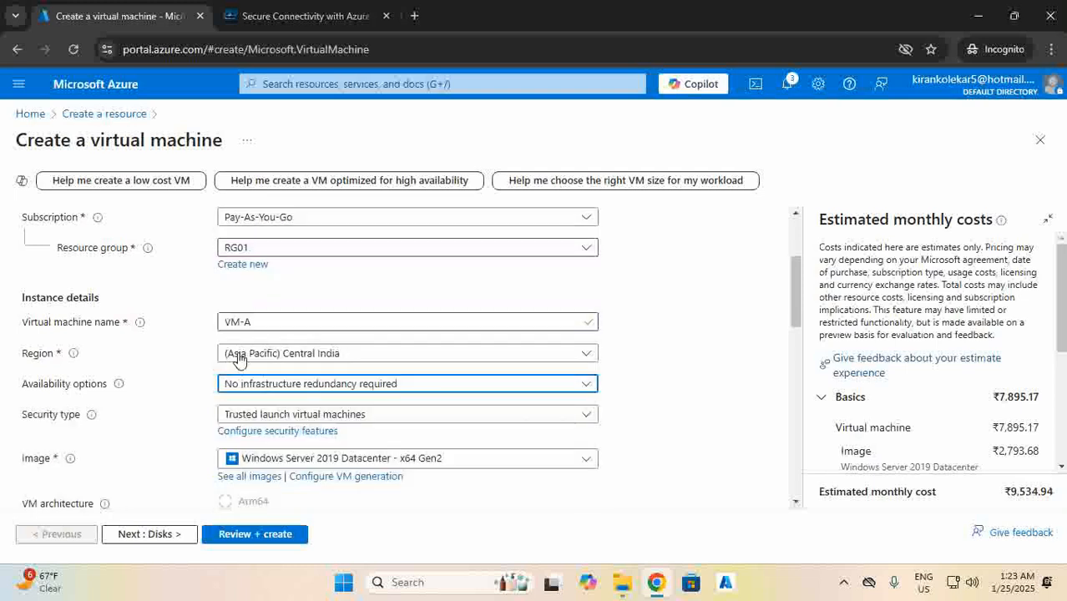
scroll(250, 359, "down", 2)
left_click(256, 263)
left_click(250, 288)
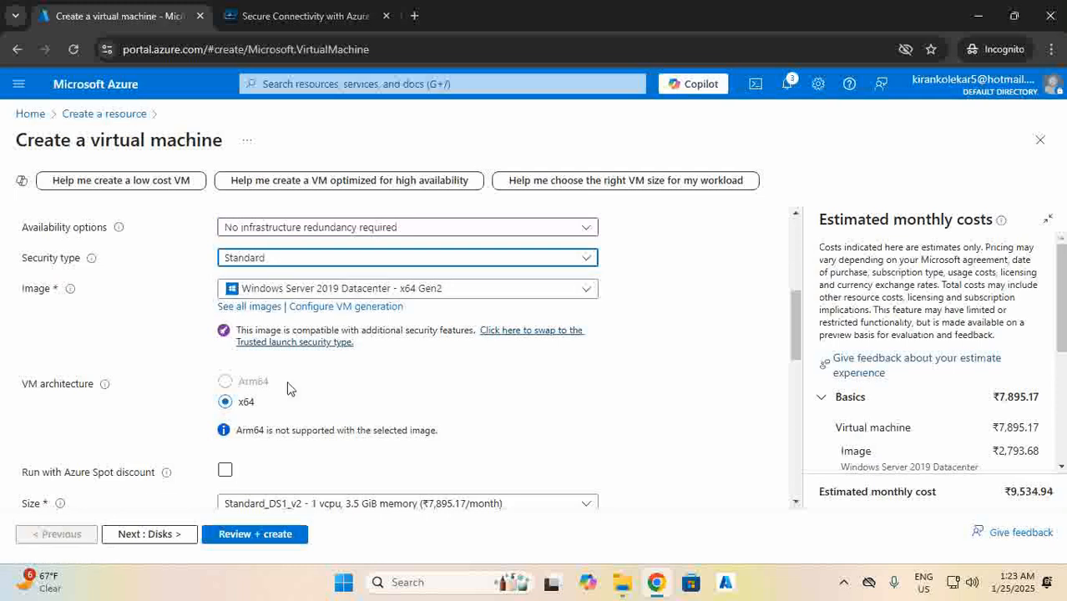
scroll(288, 388, "down", 5)
Enter administrator username sysadmin with a password, then continue to disk settings.
left_click(247, 344)
type("sysadmin")
key("Tab")
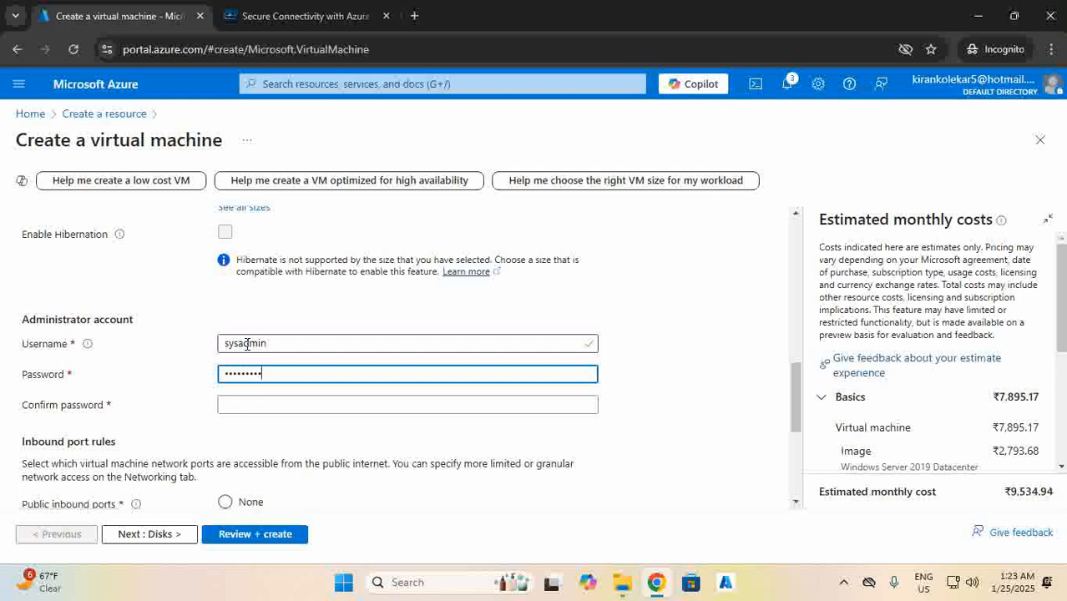
key("Tab")
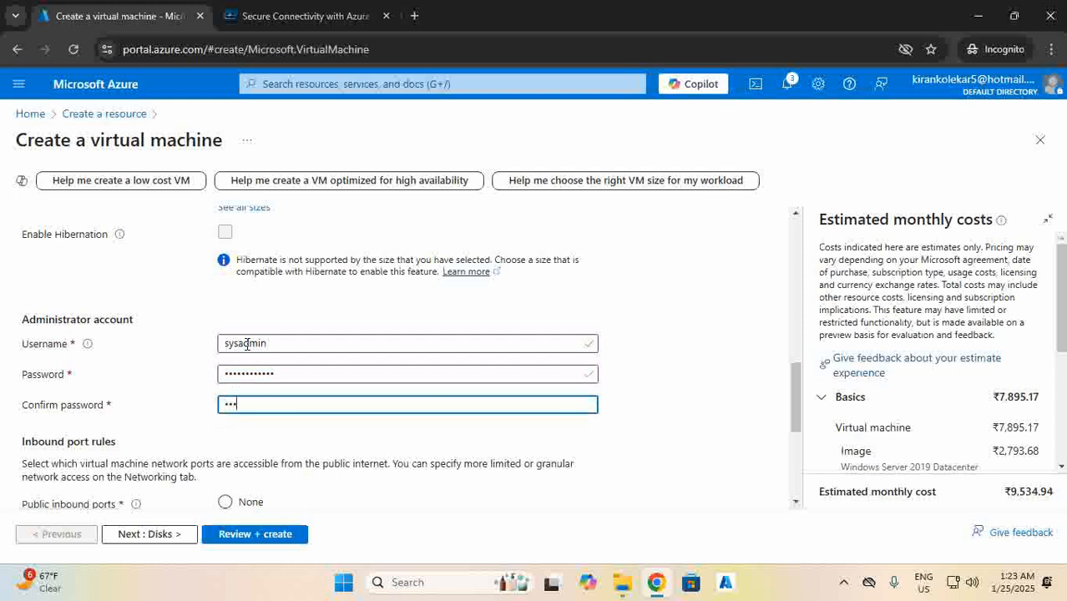
scroll(247, 344, "down", 1)
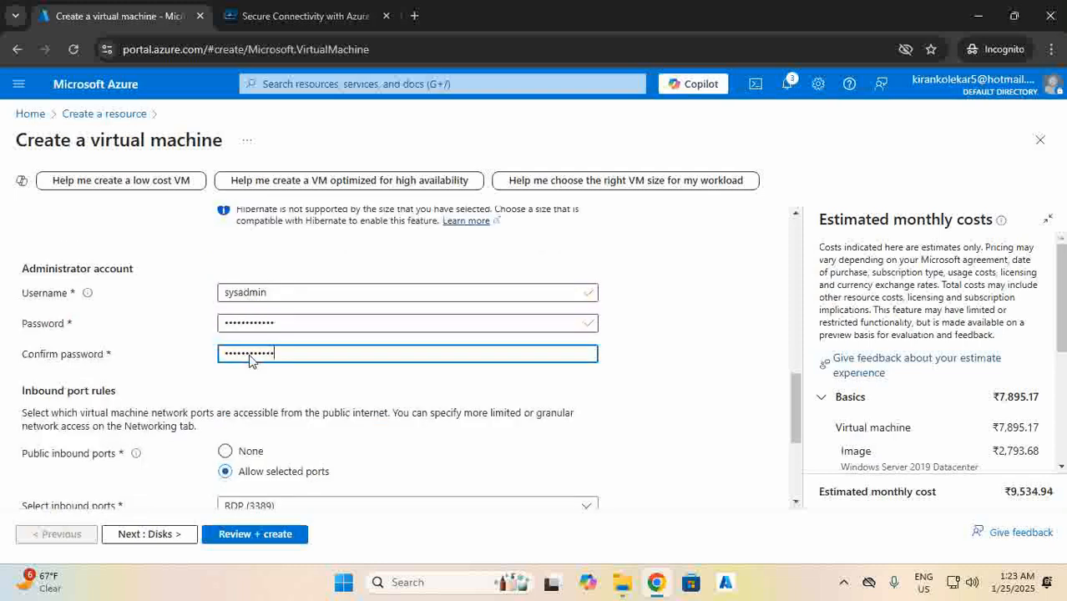
left_click(160, 535)
scroll(192, 408, "down", 1)
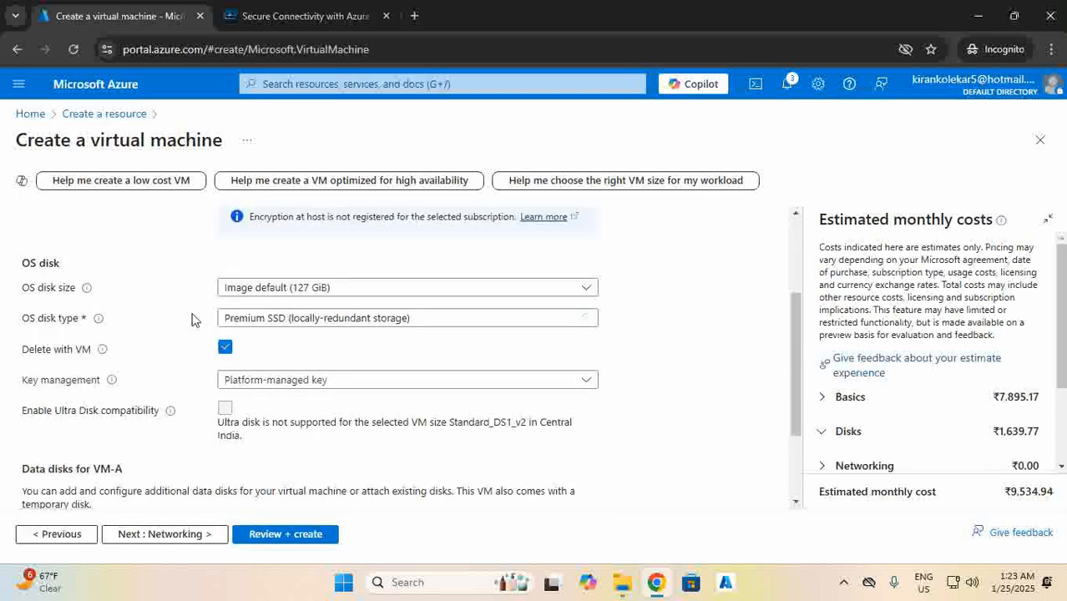
Keep VM-A on VNET01's Subnet-A, pass validation, and create the VM.
scroll(176, 357, "down", 2)
left_click(197, 533)
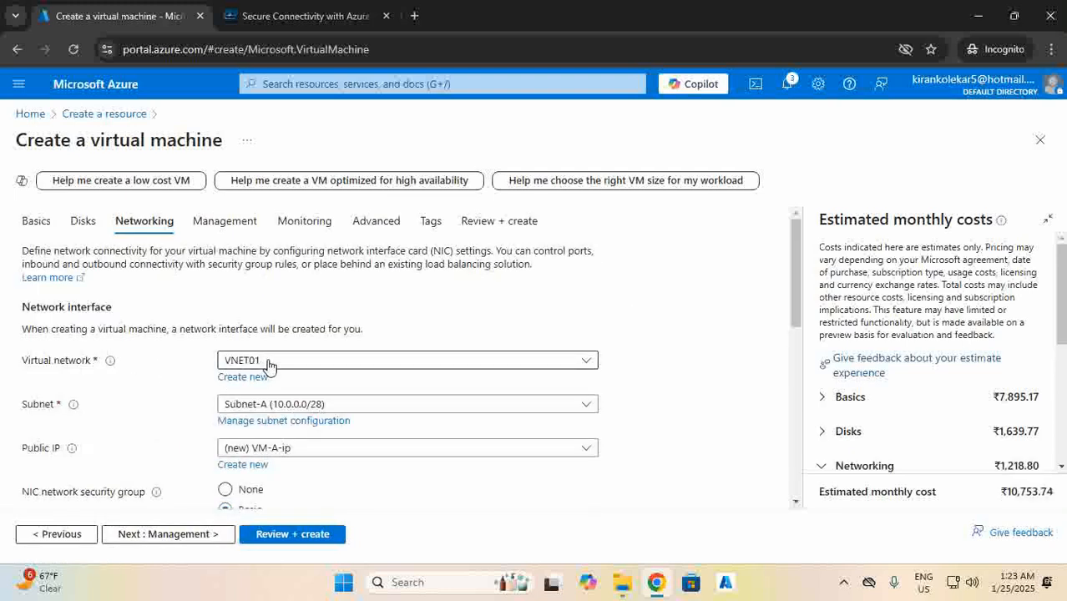
scroll(269, 365, "down", 1)
double_click(282, 326)
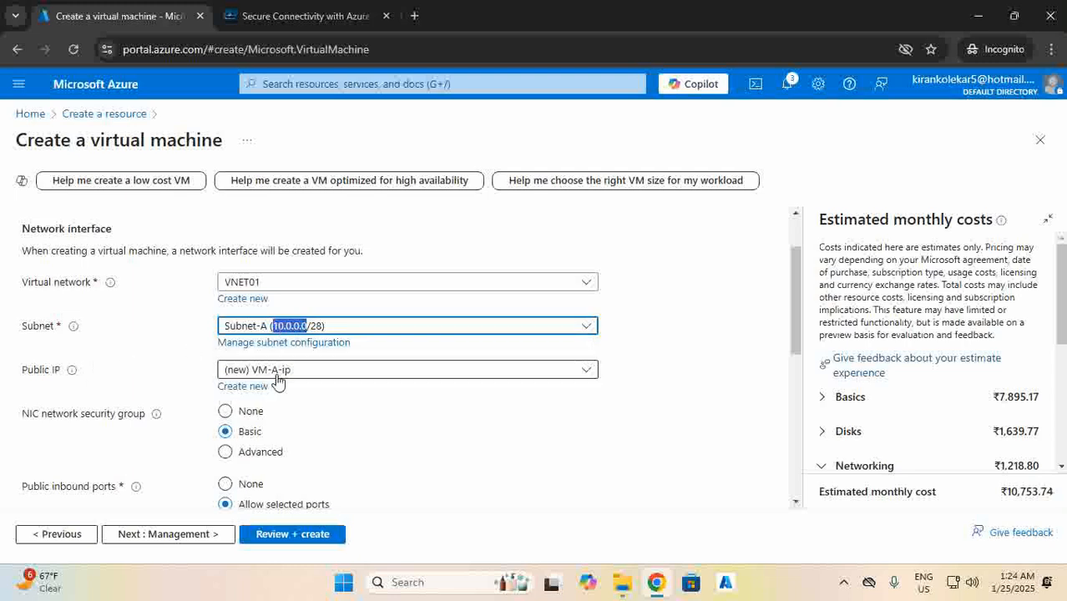
scroll(278, 377, "down", 3)
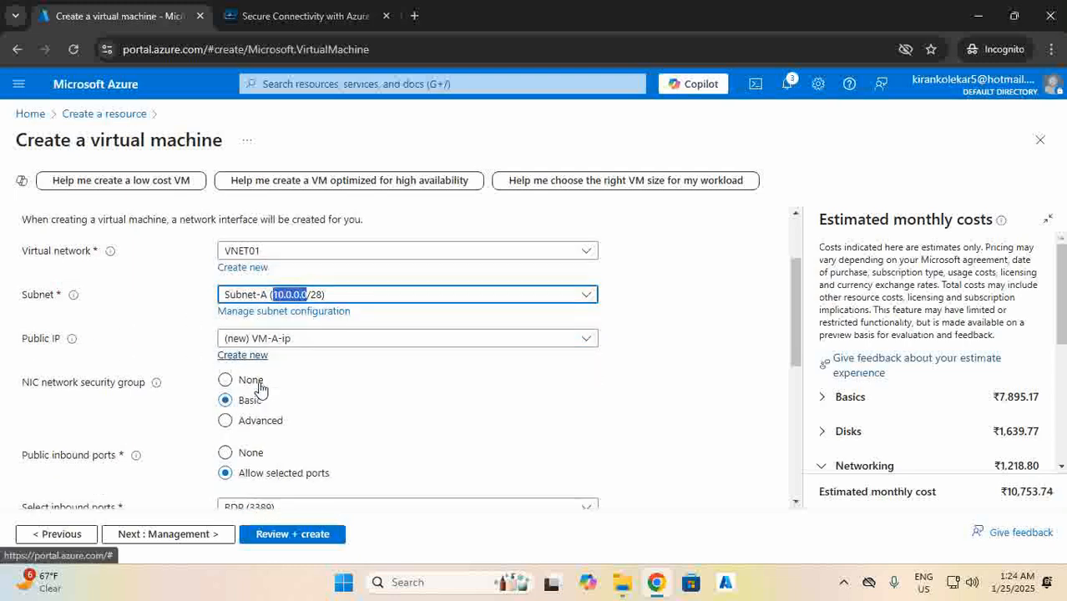
left_click(209, 534)
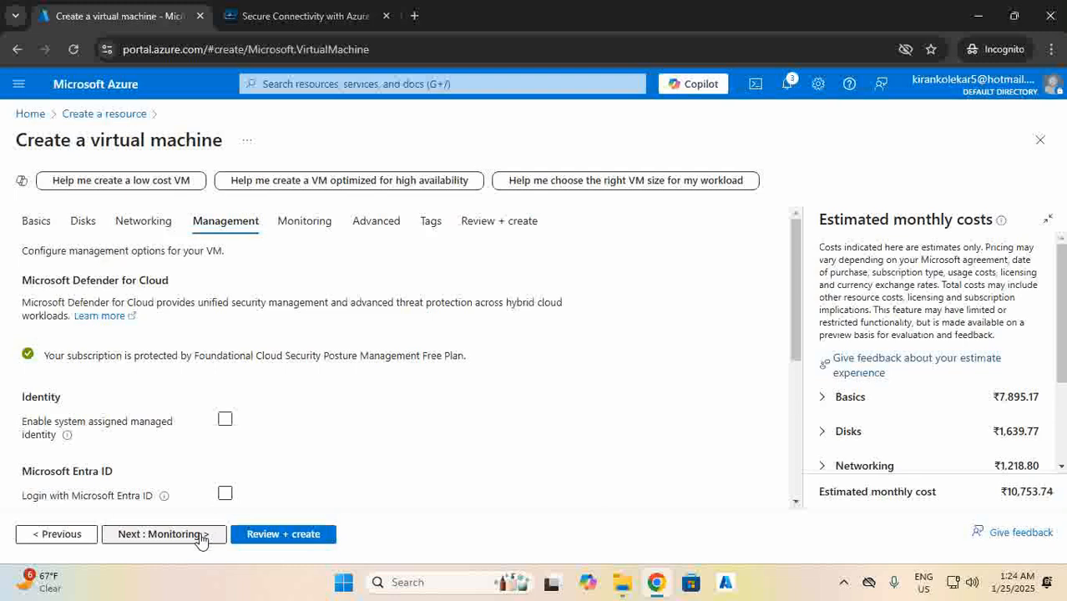
left_click(284, 536)
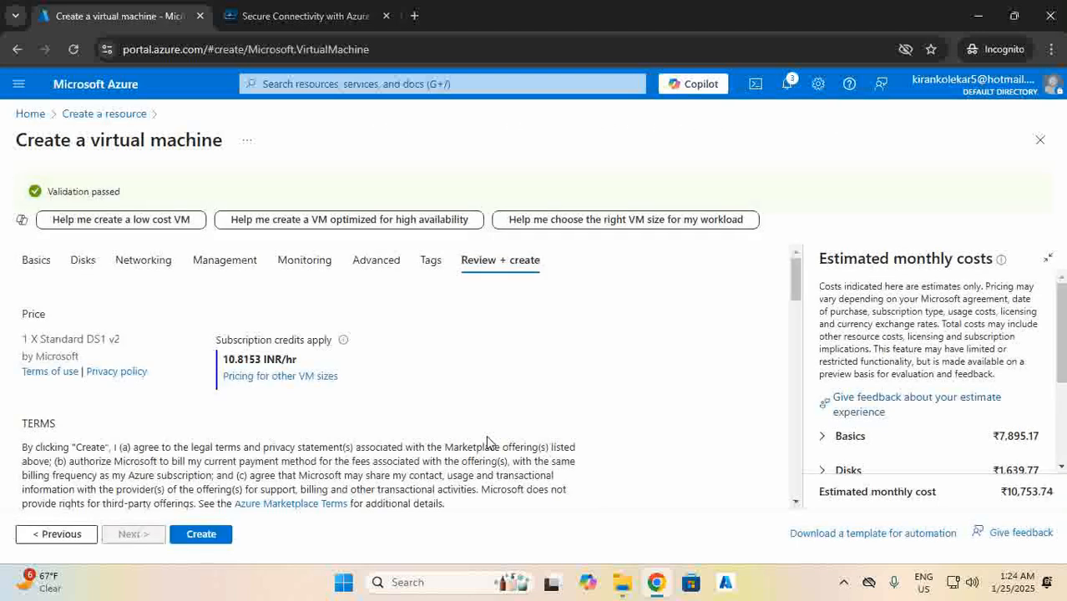
left_click(200, 536)
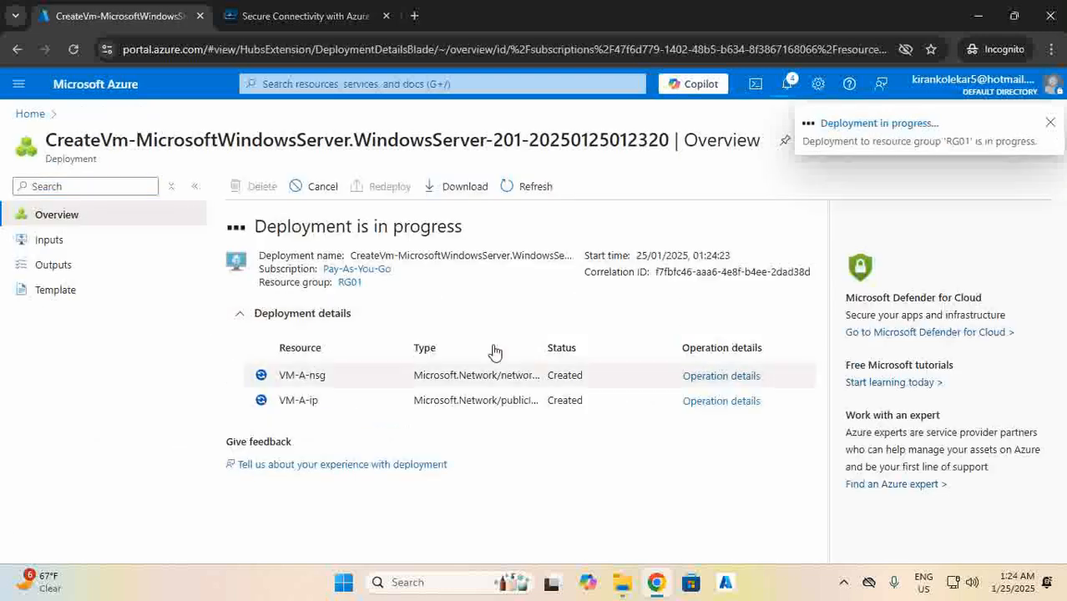
Start another virtual machine named VM-B in resource group RG01.
left_click(26, 114)
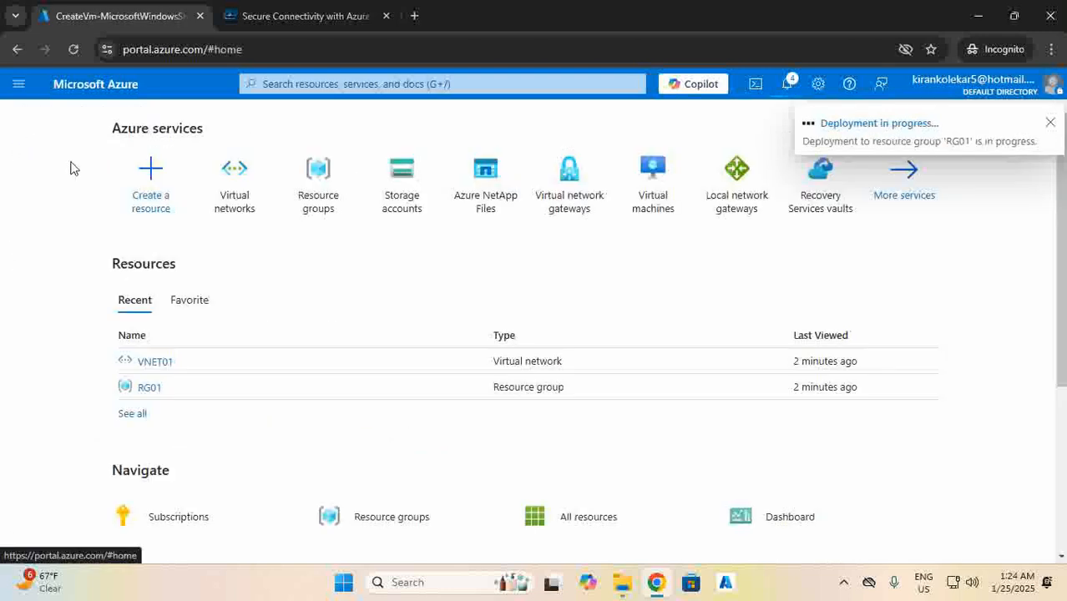
left_click(147, 197)
left_click(258, 286)
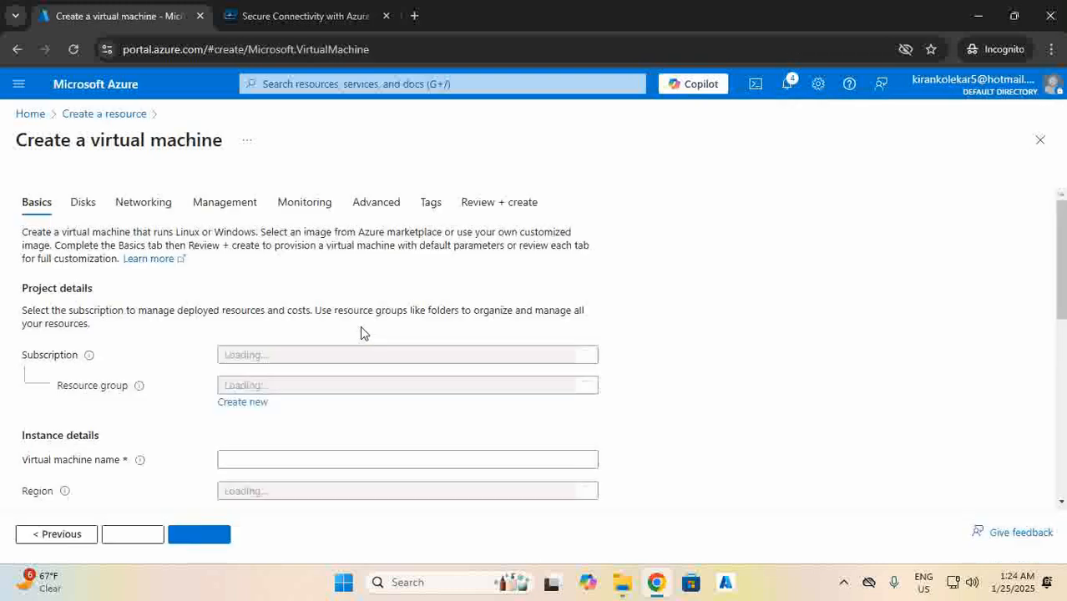
left_click(251, 404)
left_click(240, 479)
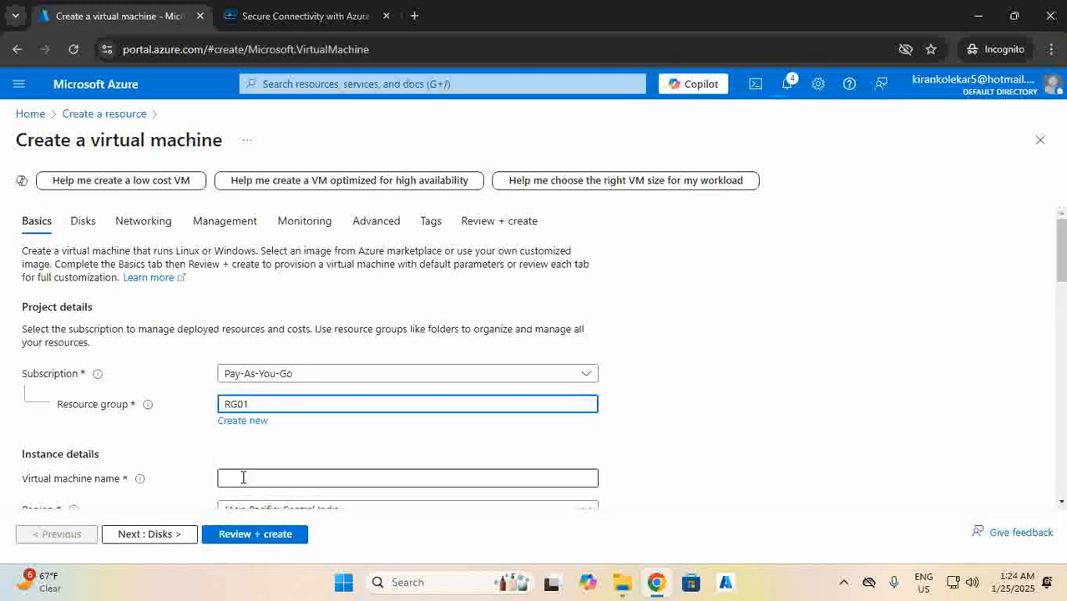
left_click(242, 477)
type("VM-8")
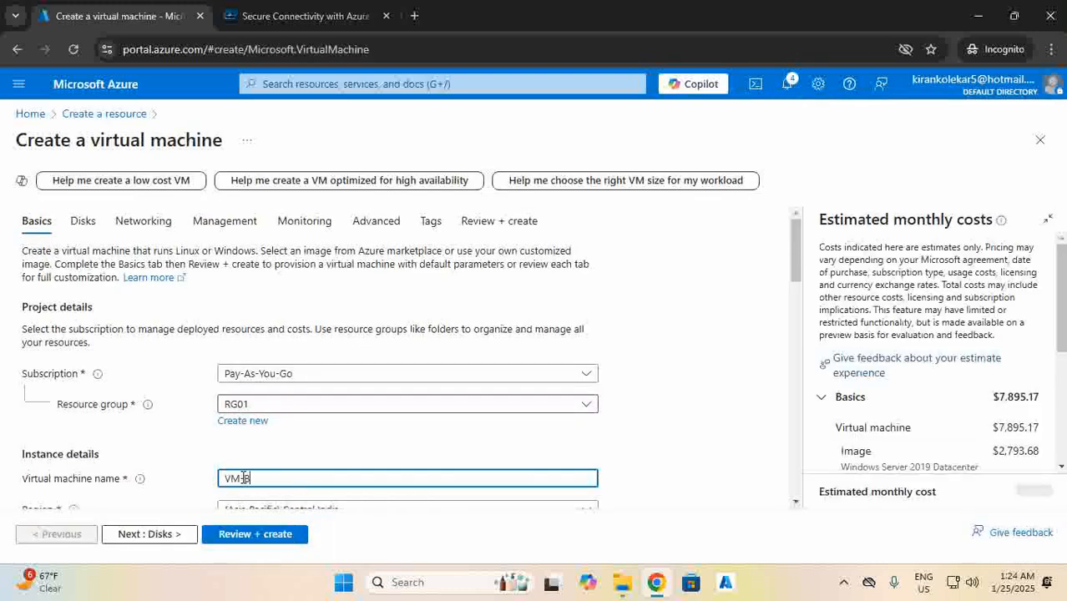
Set VM-B to no infrastructure redundancy with Standard security type.
scroll(310, 455, "down", 1)
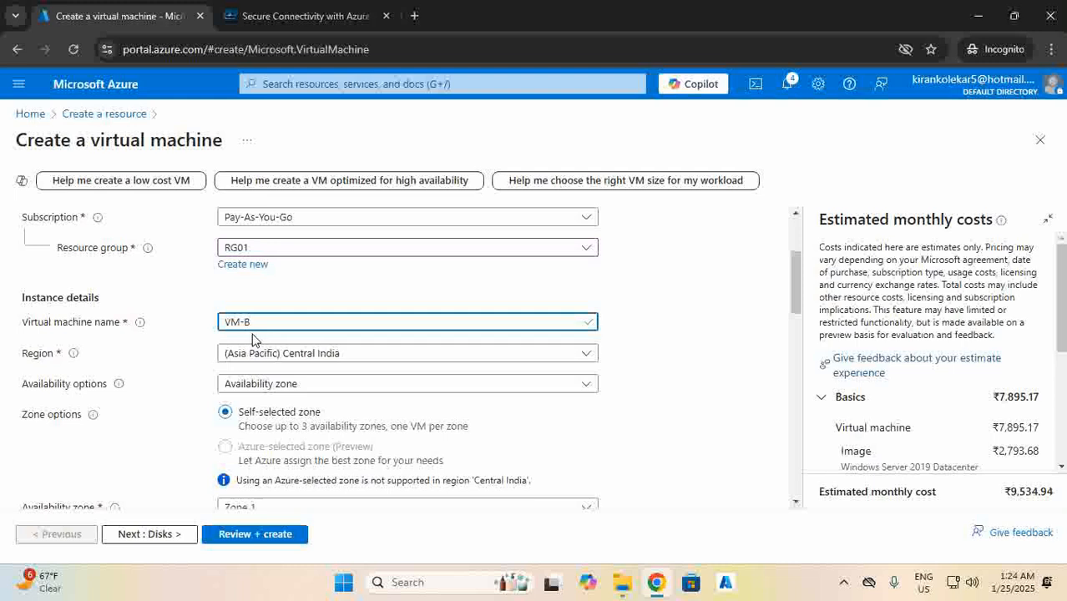
left_click(259, 384)
left_click(251, 231)
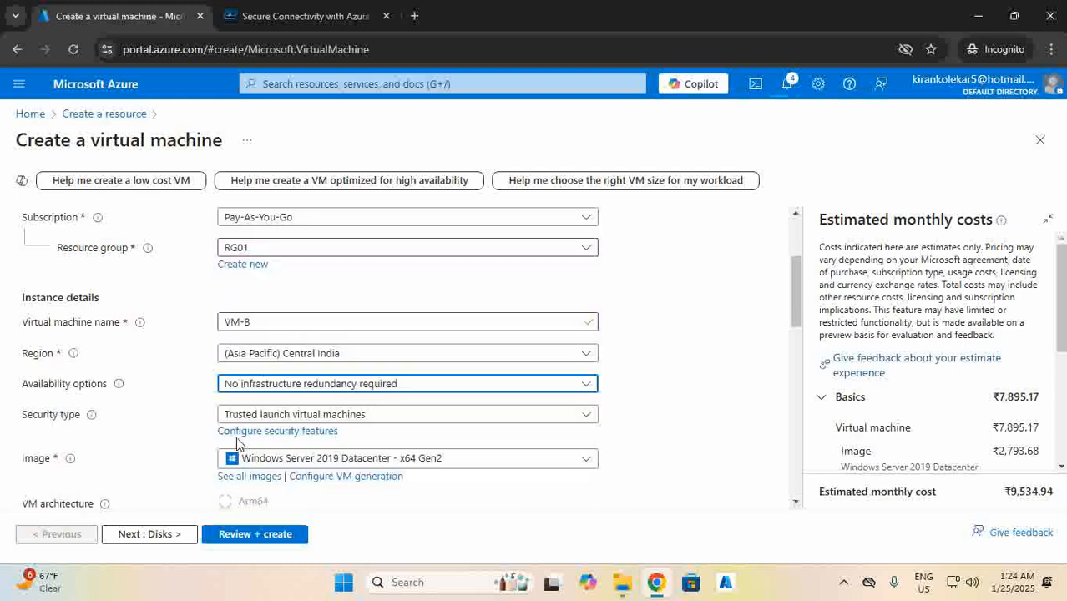
left_click(250, 414)
left_click(266, 253)
scroll(250, 430, "down", 3)
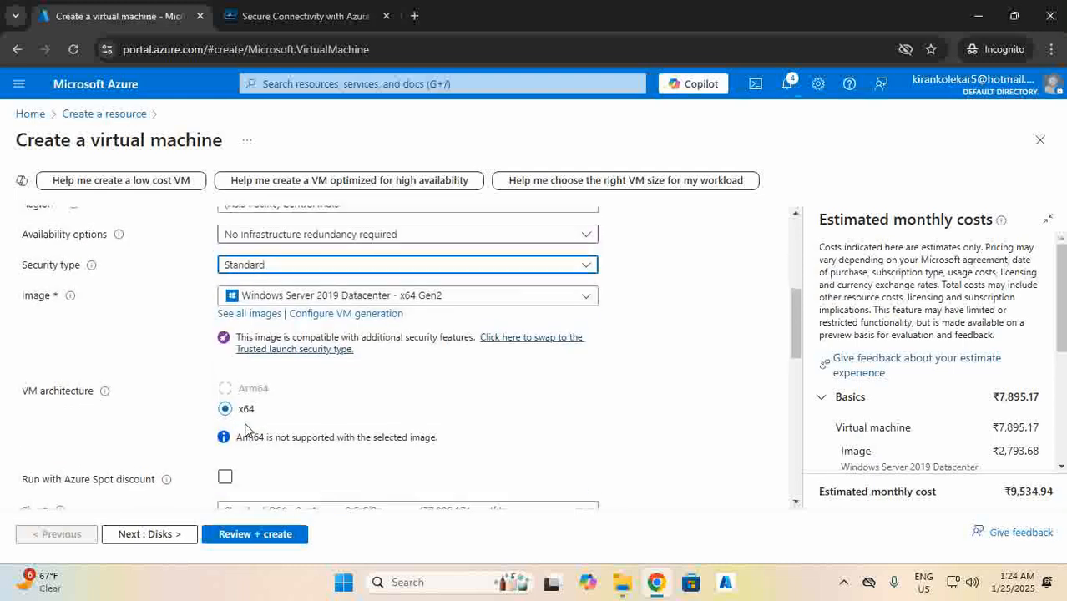
scroll(241, 444, "down", 2)
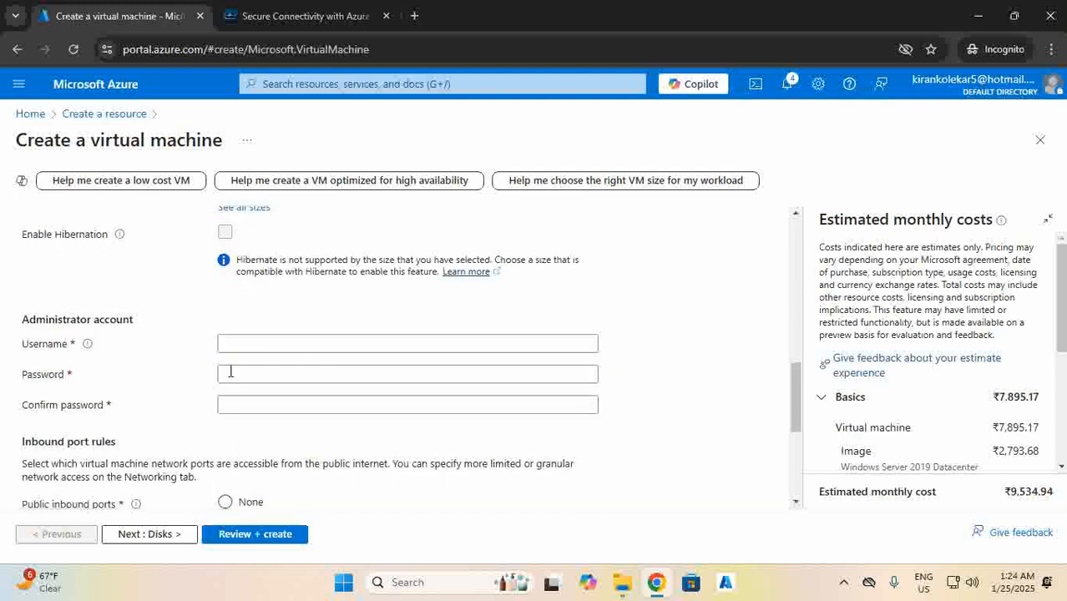
Enter administrator username sysadmin with a password, then continue to disk settings.
left_click(229, 344)
type("sysadmin")
key("Tab")
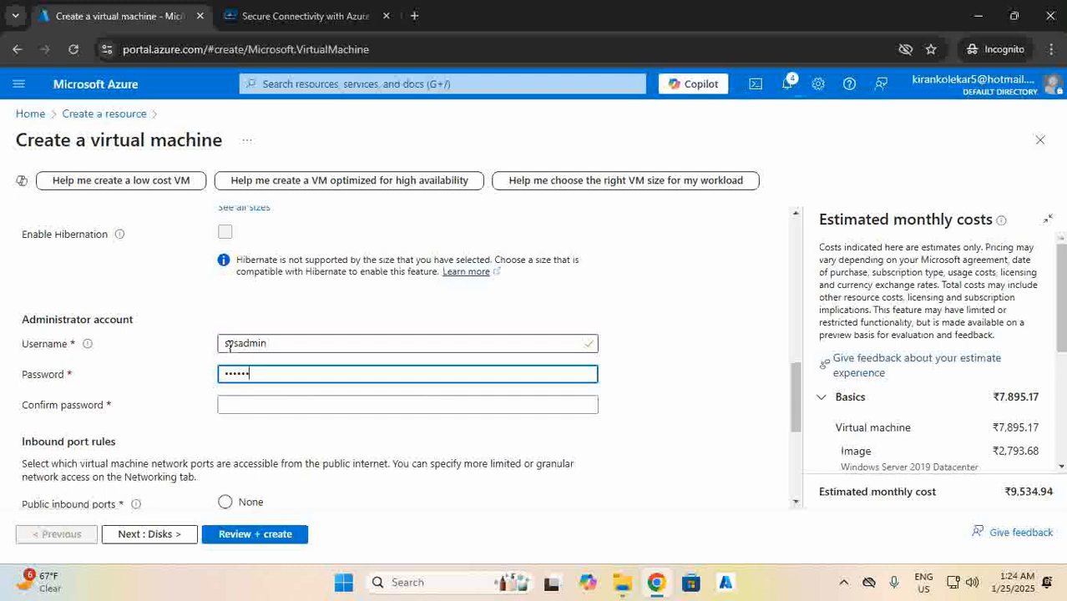
key("Tab")
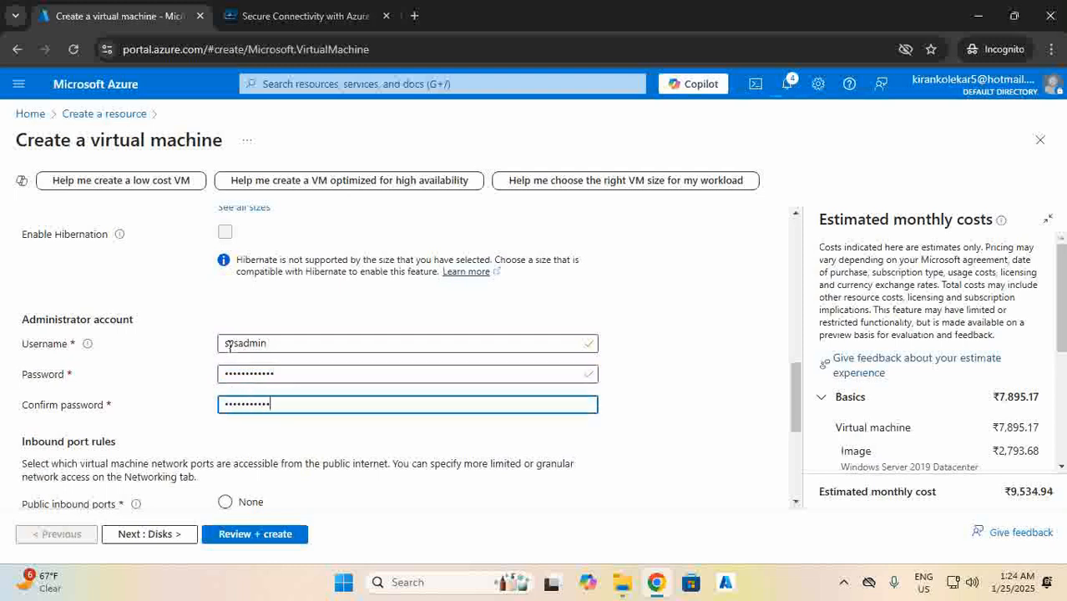
scroll(195, 353, "down", 2)
left_click(160, 534)
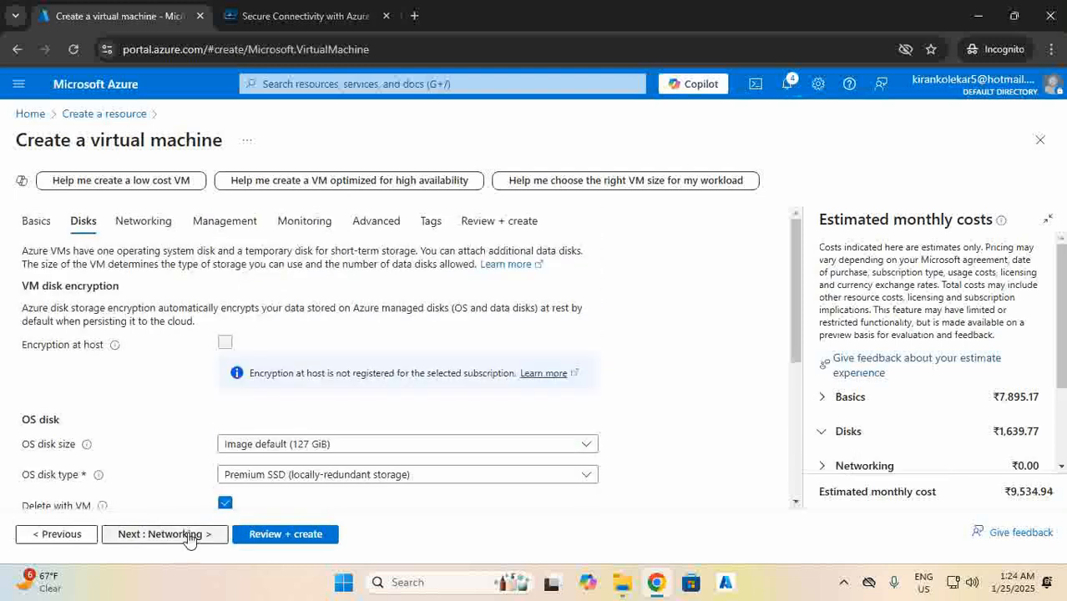
Place VM-B on VNET01's Subnet-B, create it after review, and return home.
left_click(189, 538)
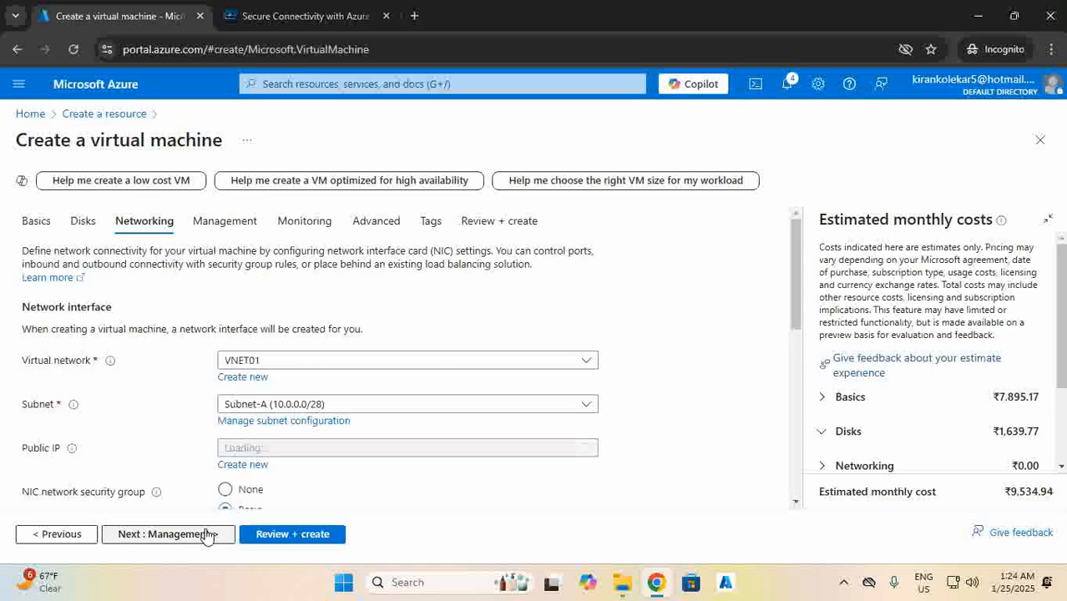
left_click(238, 406)
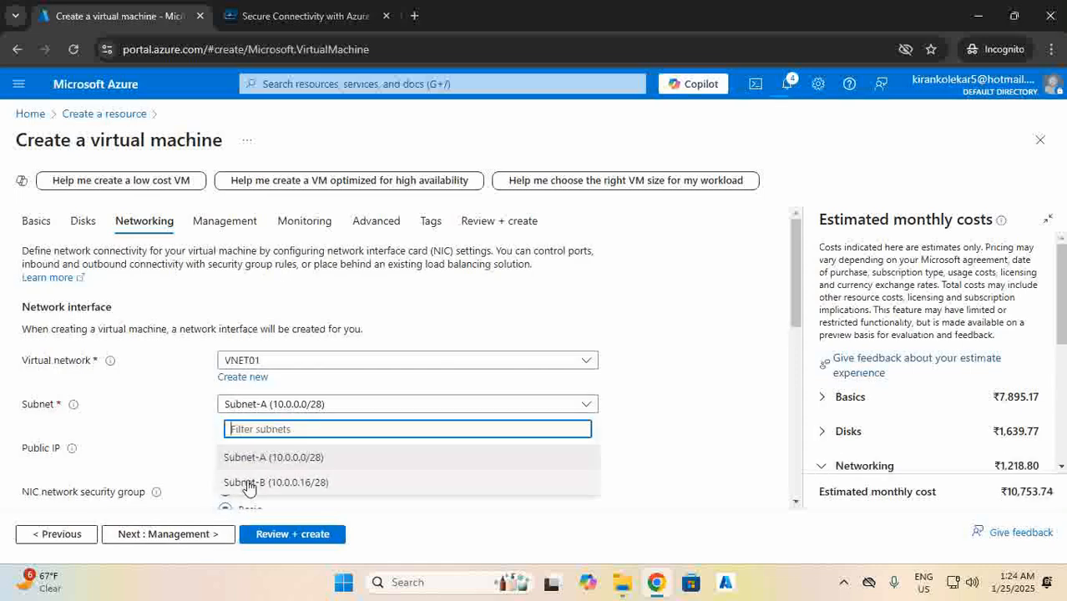
left_click(248, 491)
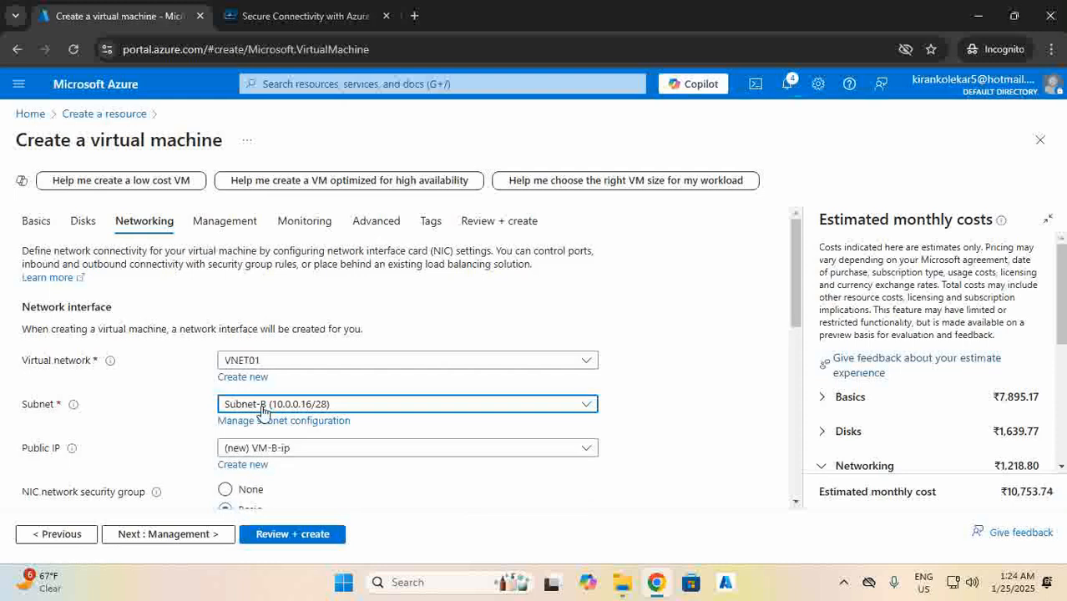
scroll(304, 425, "down", 1)
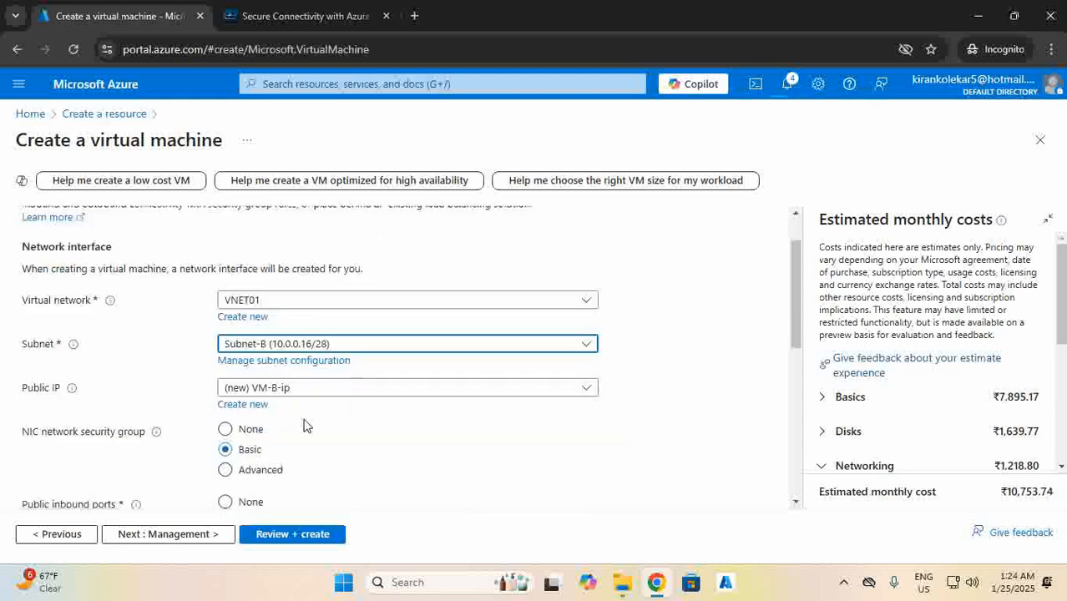
left_click(209, 535)
left_click(296, 535)
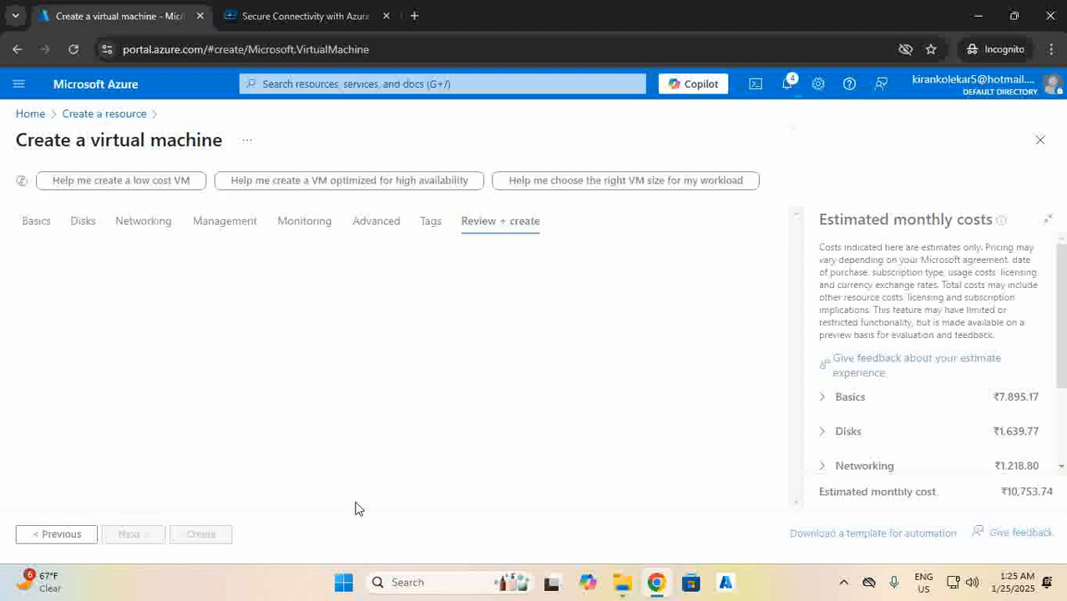
left_click(205, 534)
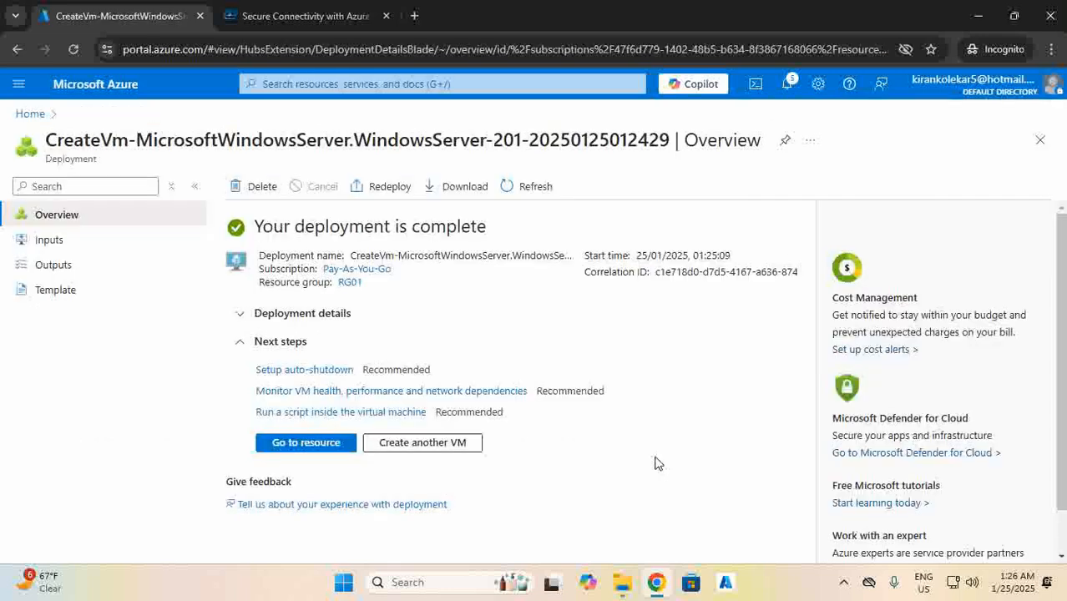
left_click(31, 114)
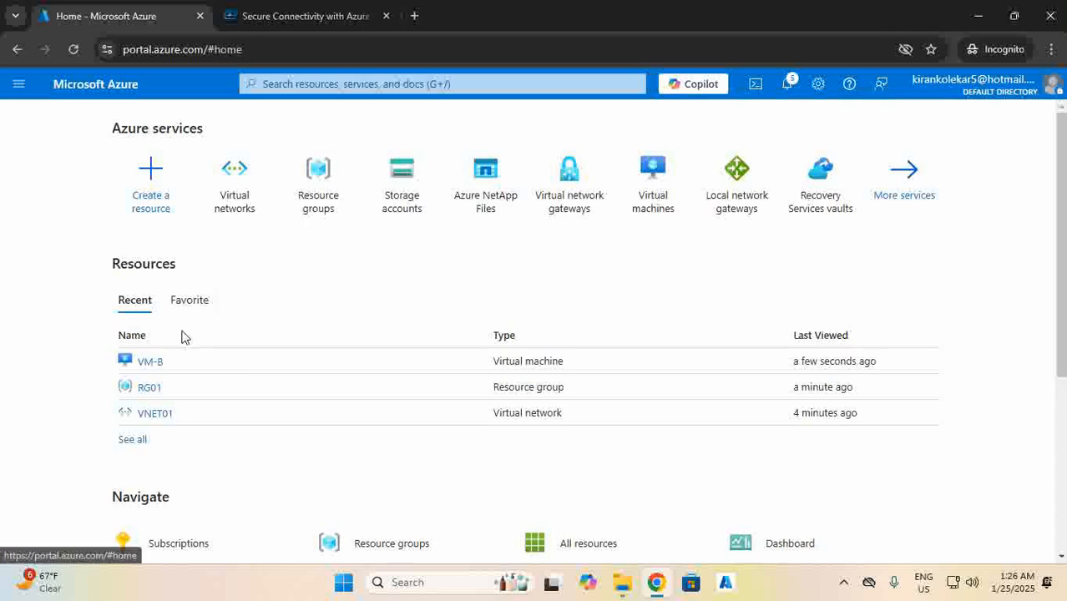
left_click(310, 207)
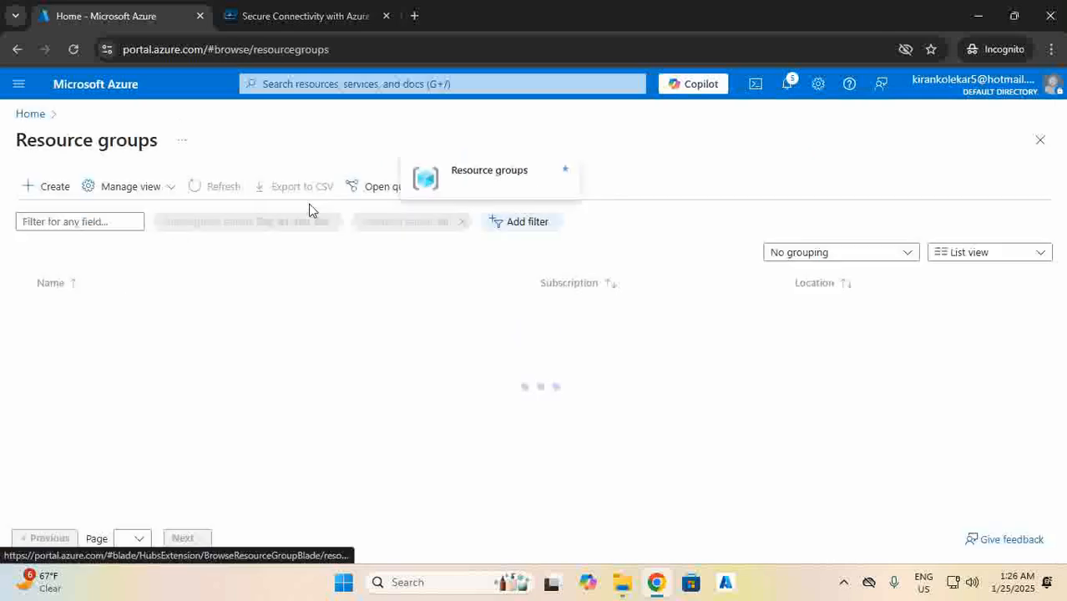
left_click(66, 333)
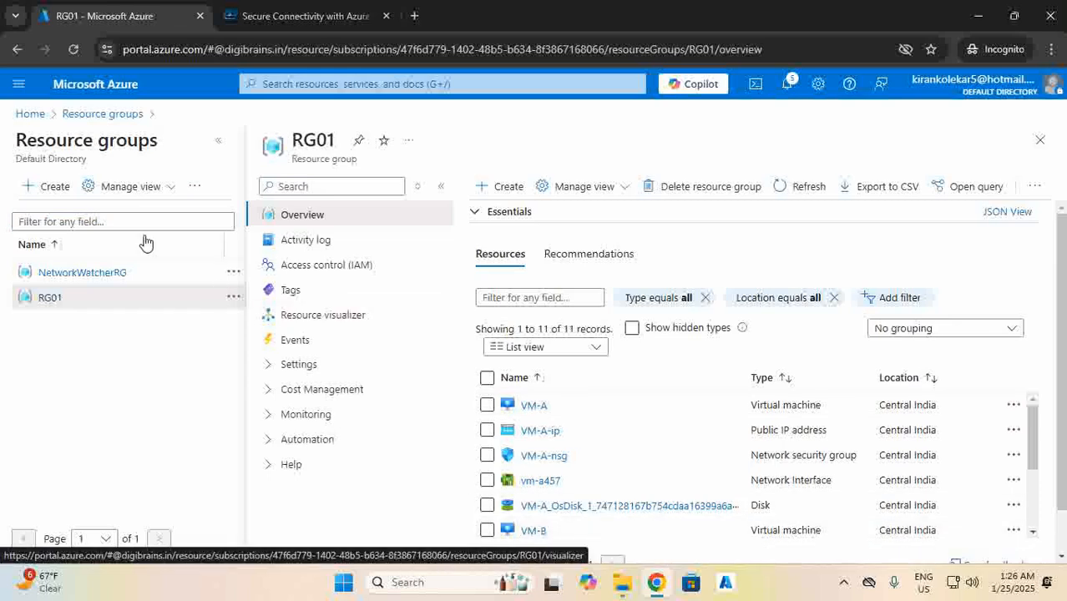
left_click(30, 113)
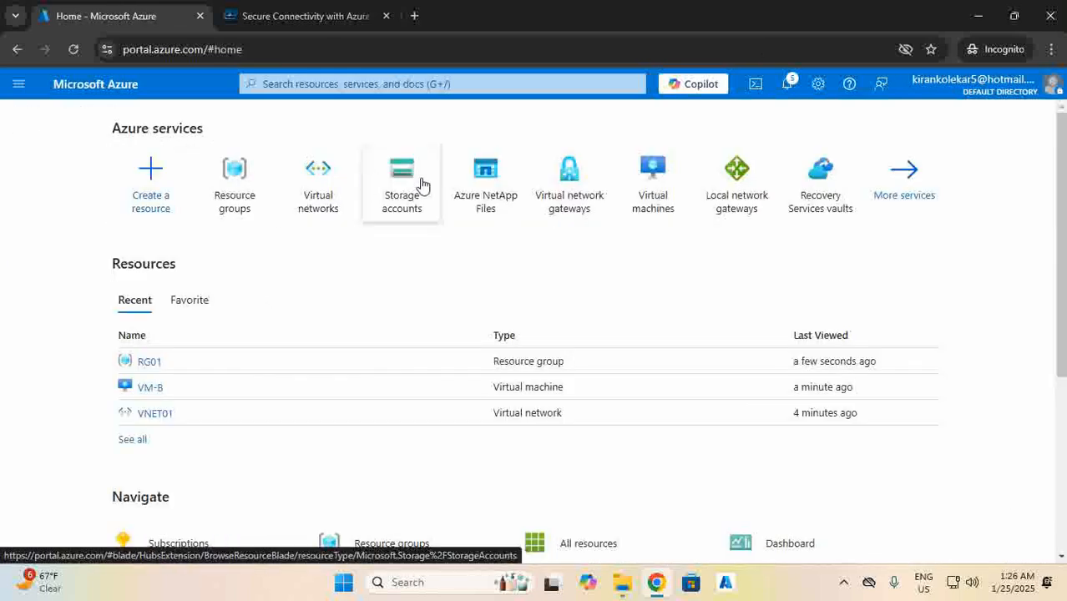
Start a new storage account named digibrainspunstg01 in resource group RG01.
left_click(420, 182)
left_click(42, 186)
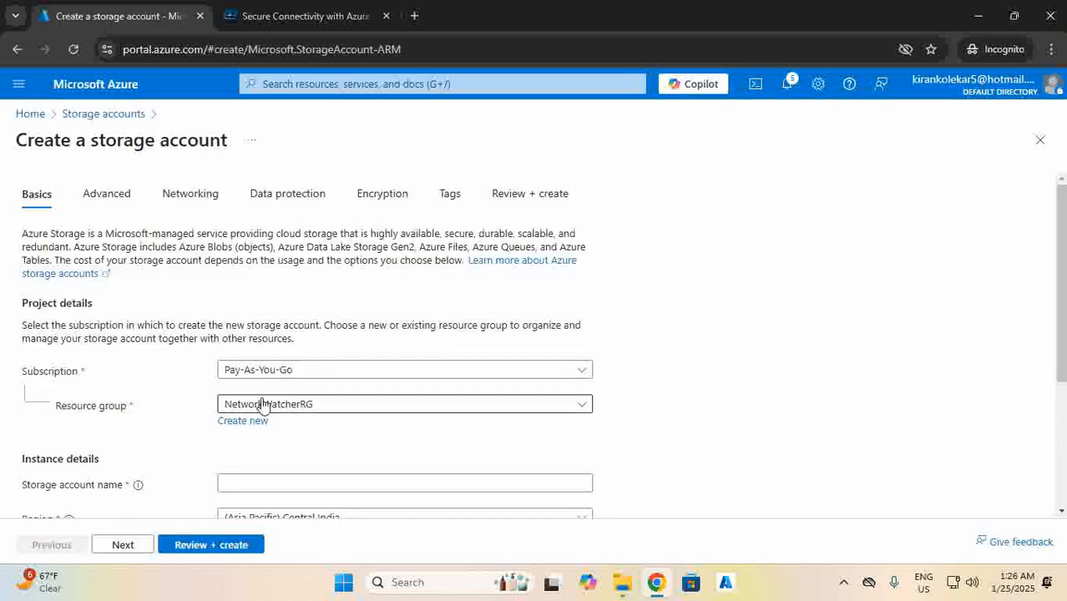
left_click(262, 405)
left_click(258, 485)
scroll(259, 485, "down", 3)
left_click(232, 268)
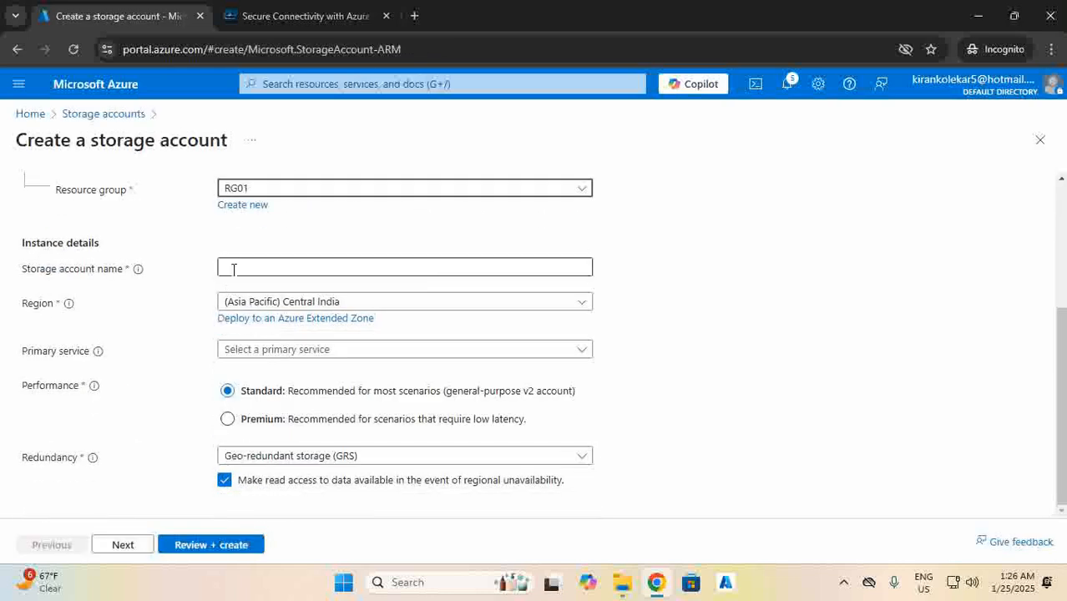
type("digibrainspunstg01")
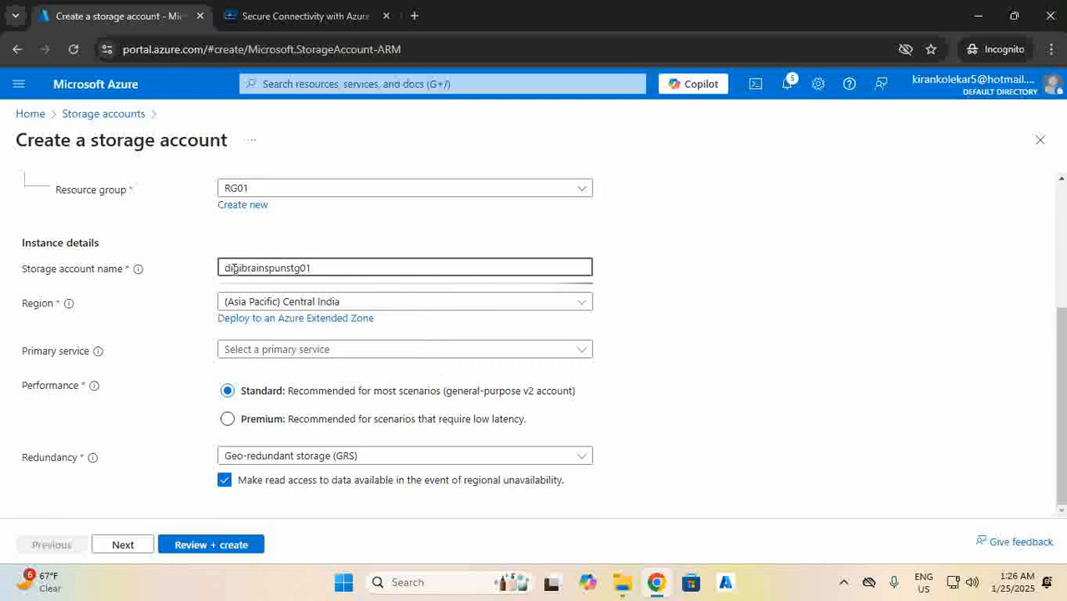
Choose Azure Blob Storage with locally-redundant storage (LRS), validate, and create the account.
left_click(281, 351)
left_click(269, 378)
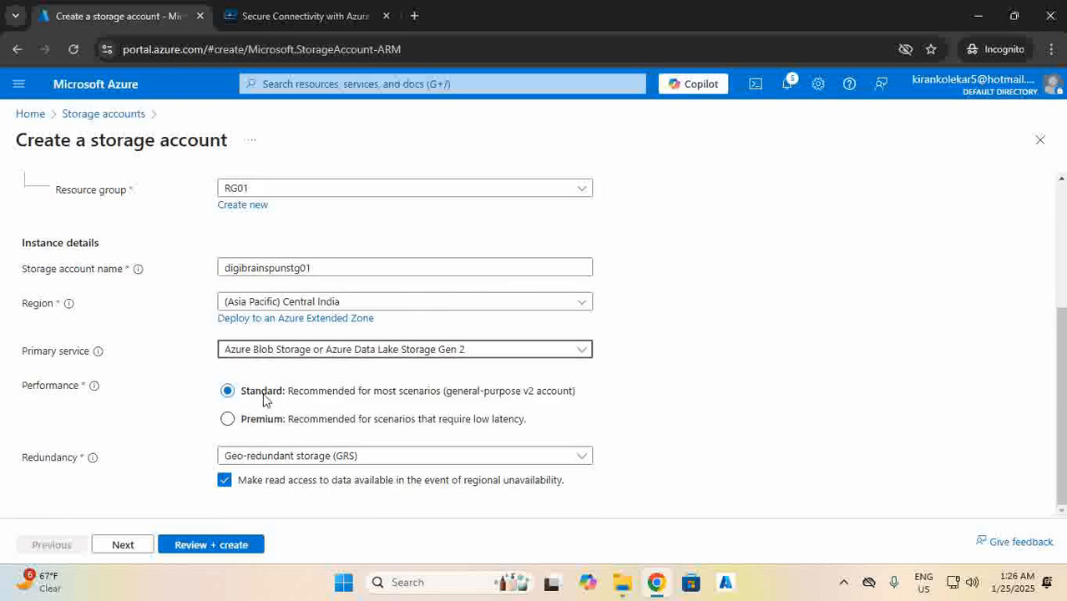
left_click(247, 455)
left_click(267, 262)
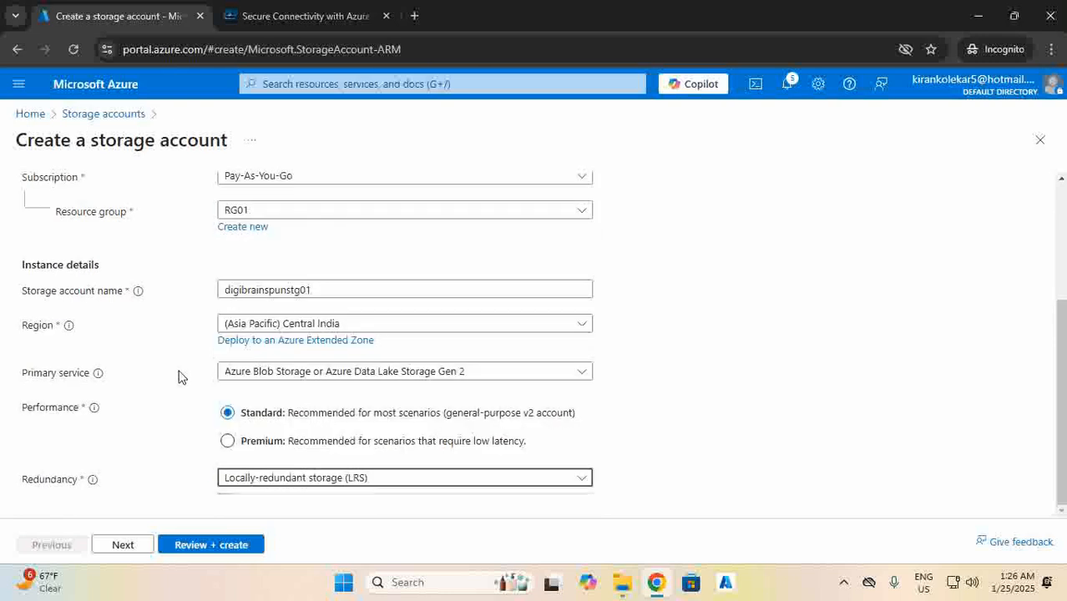
left_click(142, 543)
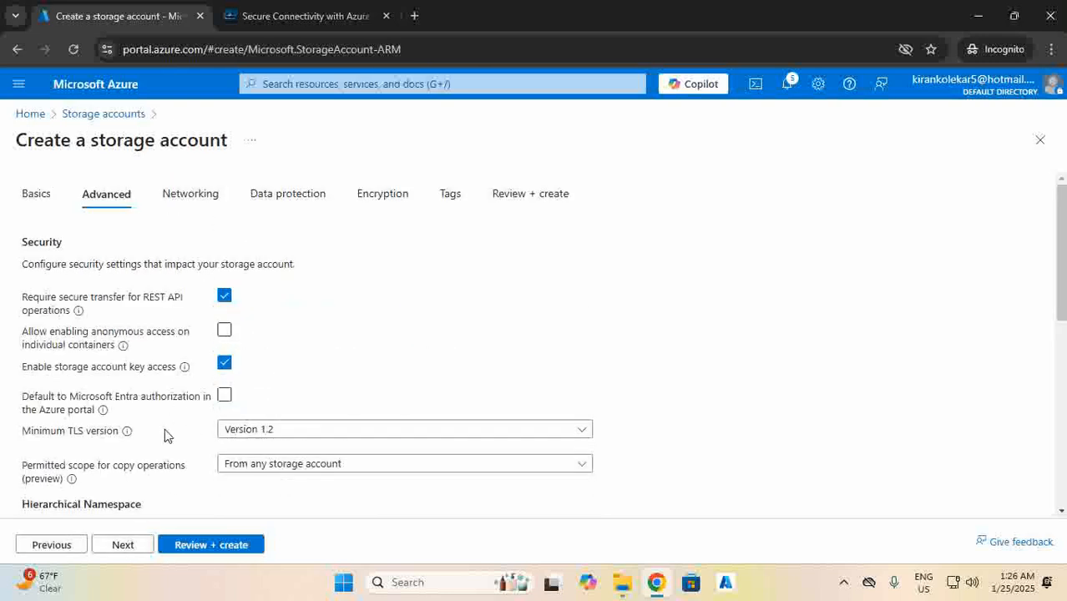
left_click(195, 546)
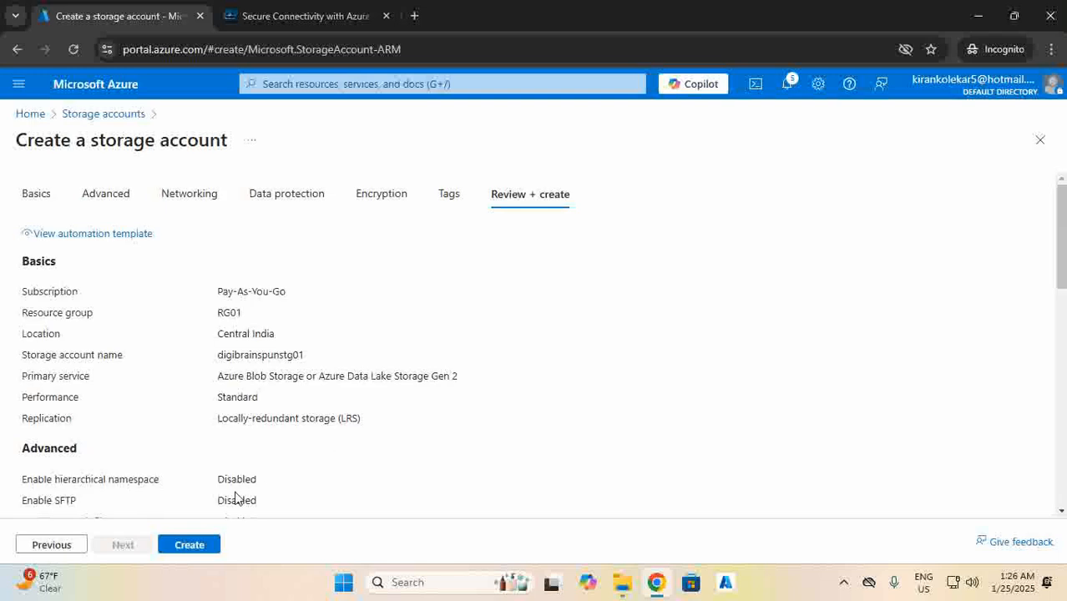
left_click(210, 546)
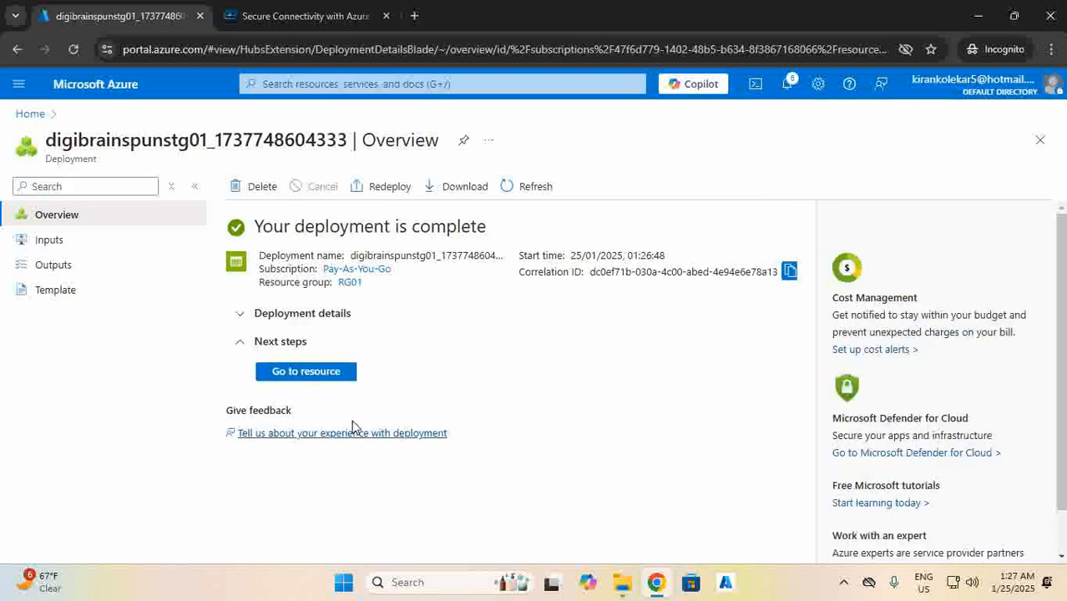
Open the deployed digibrainspunstg01 account and show its Storage browser.
left_click(318, 380)
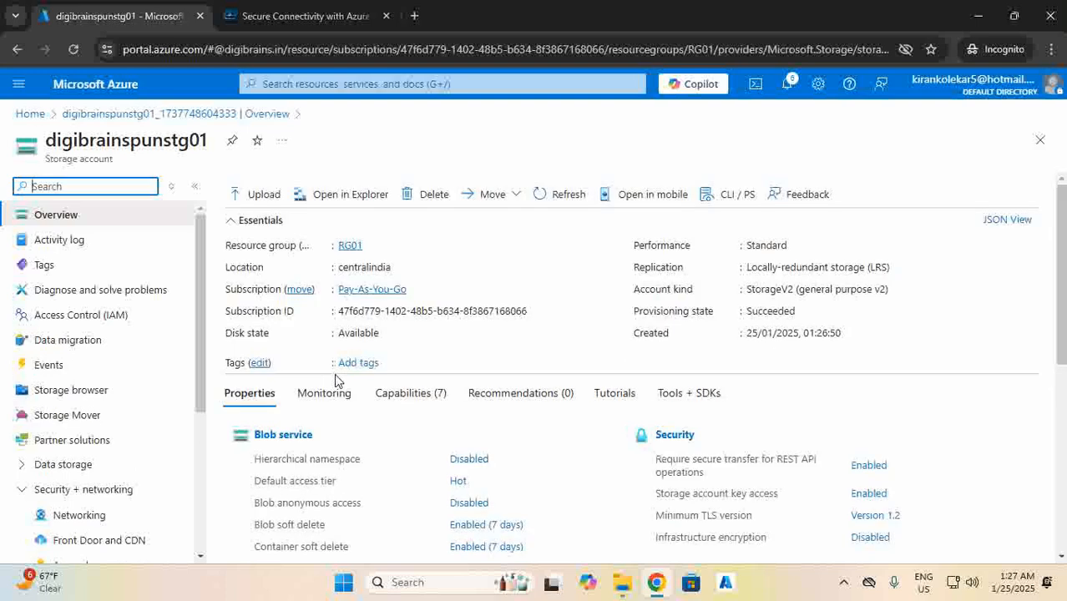
scroll(347, 399, "down", 2)
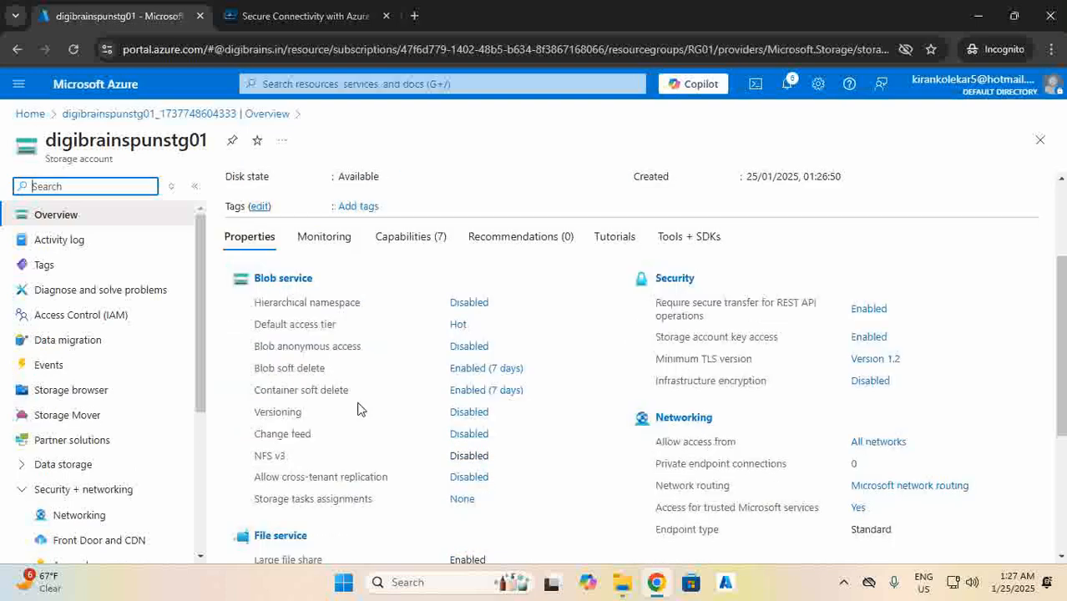
left_click(94, 393)
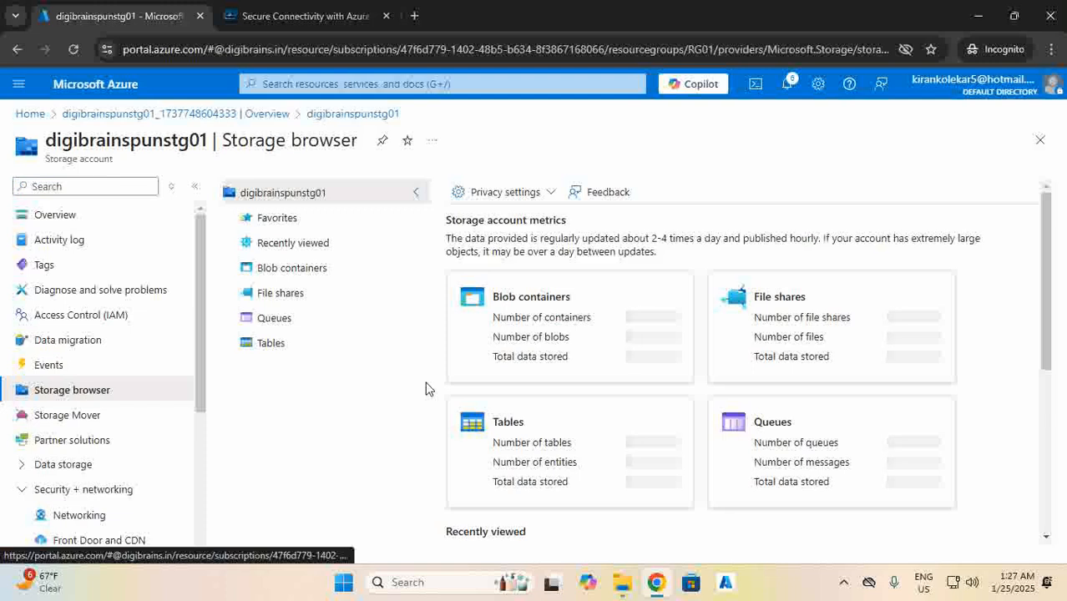
Add a private blob container named container01 beside $logs and open the empty container.
left_click(275, 268)
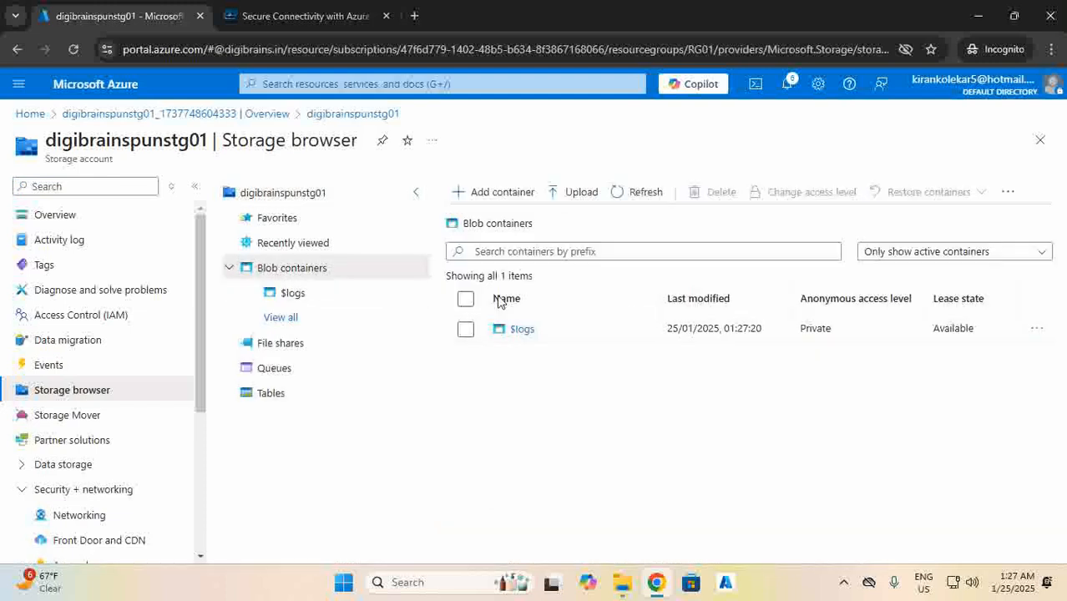
left_click(503, 196)
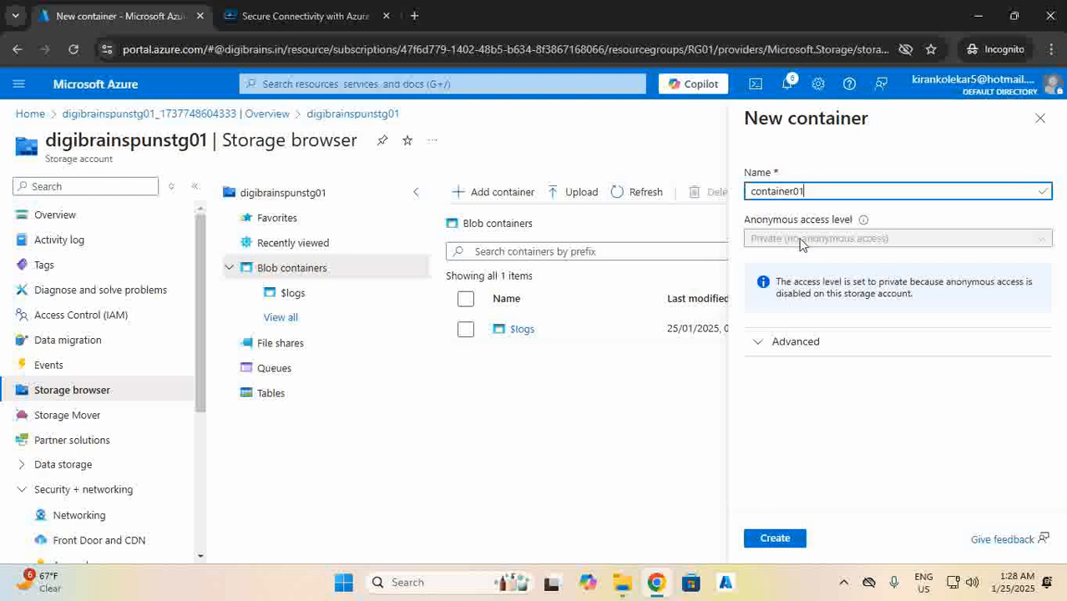
left_click(775, 537)
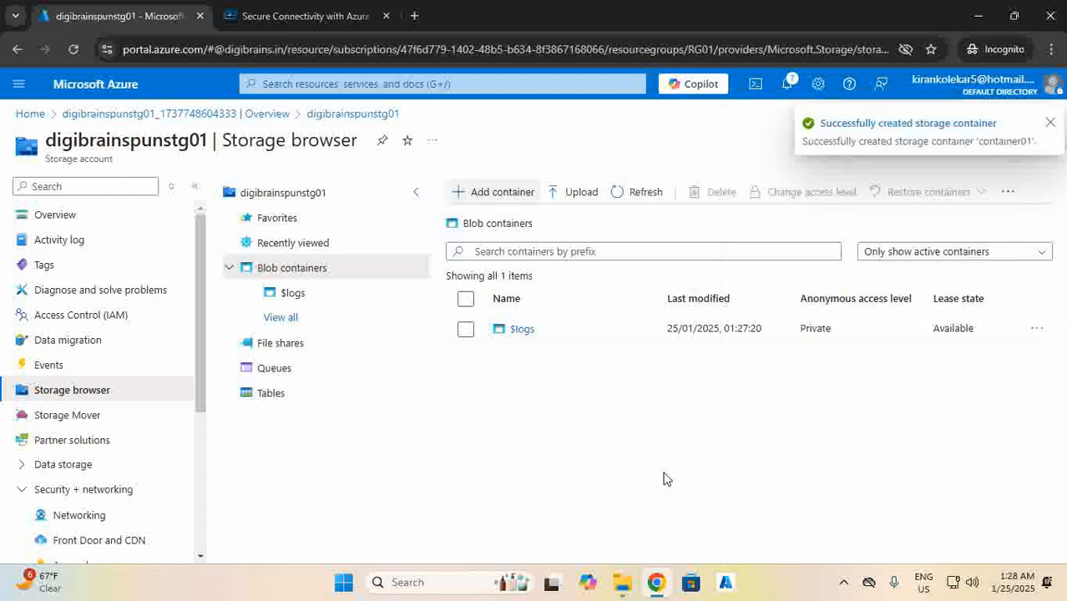
left_click(1049, 126)
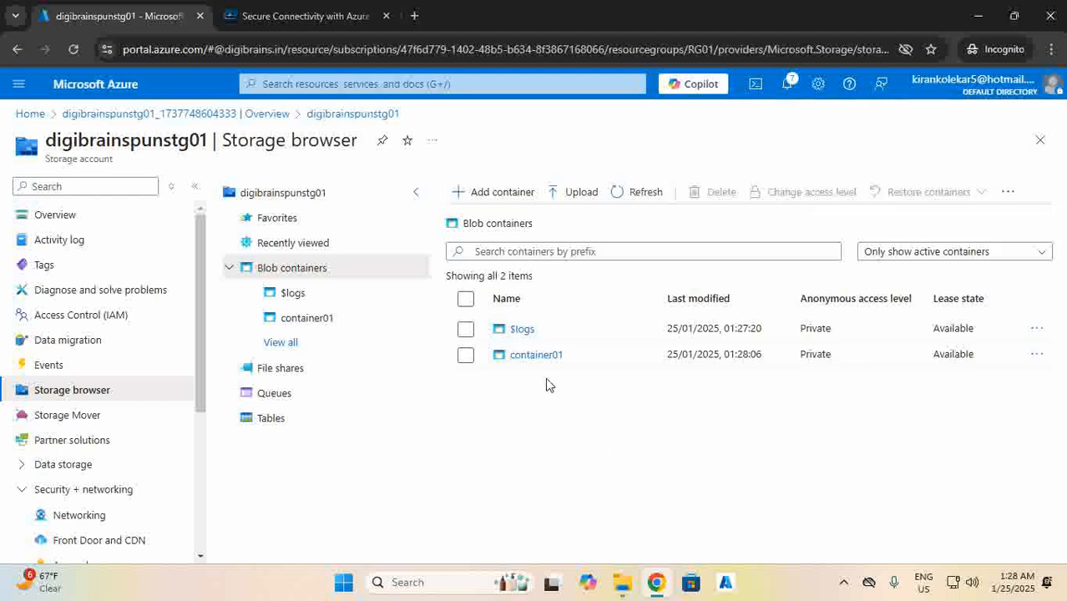
left_click(536, 355)
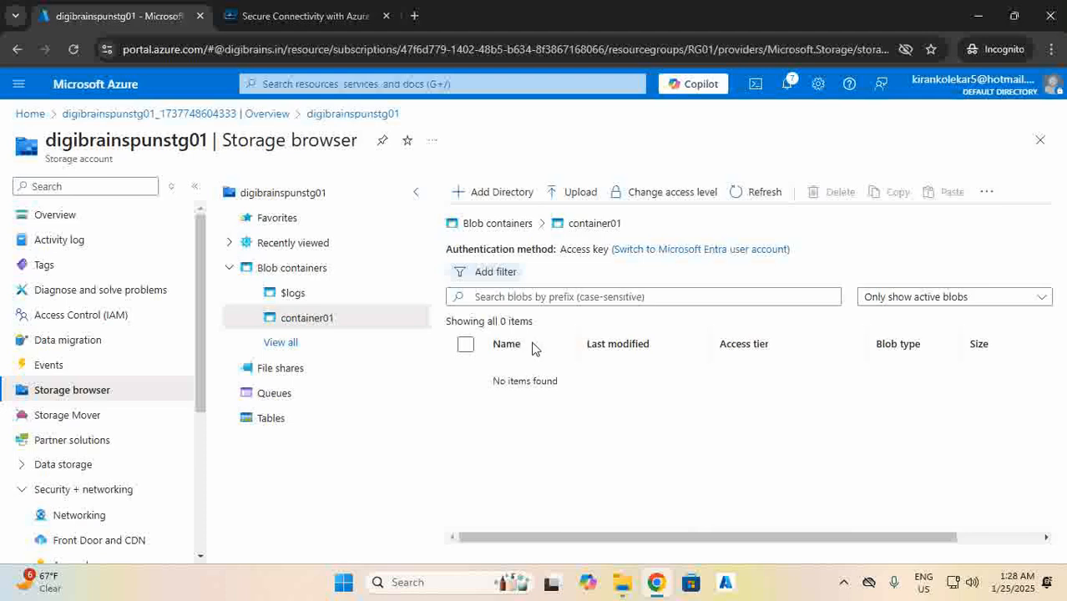
Upload Test File.txt from the desktop into container01.
left_click(582, 193)
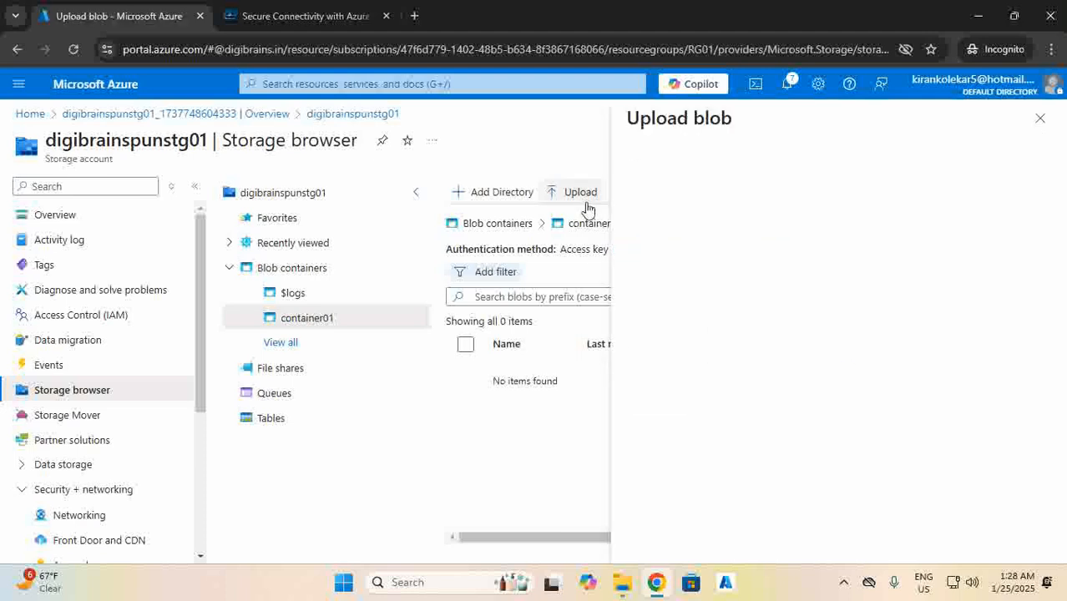
left_click(622, 582)
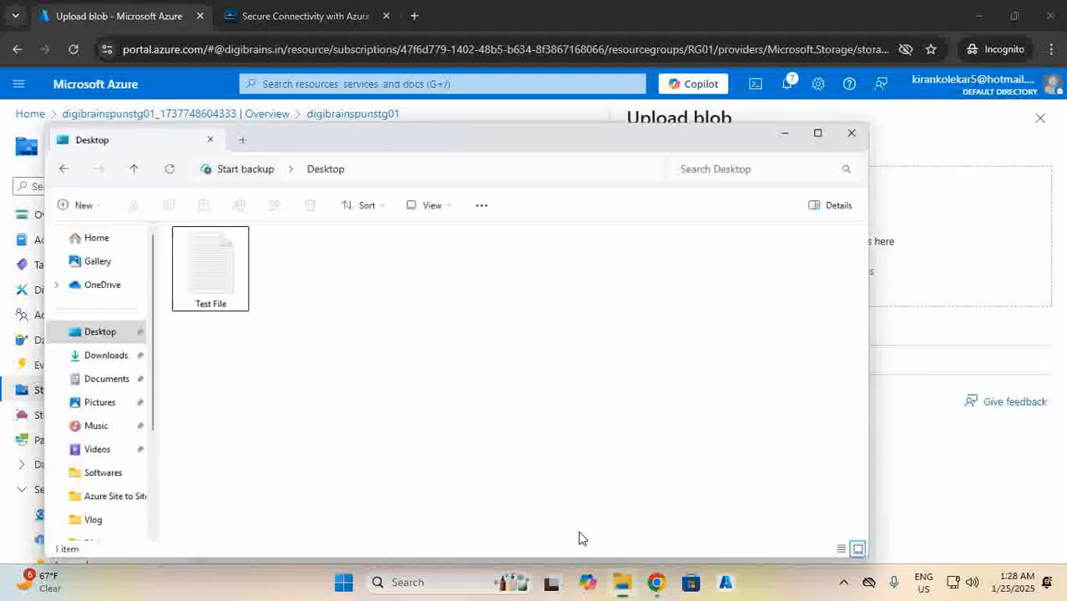
left_click_drag(190, 255, 895, 209)
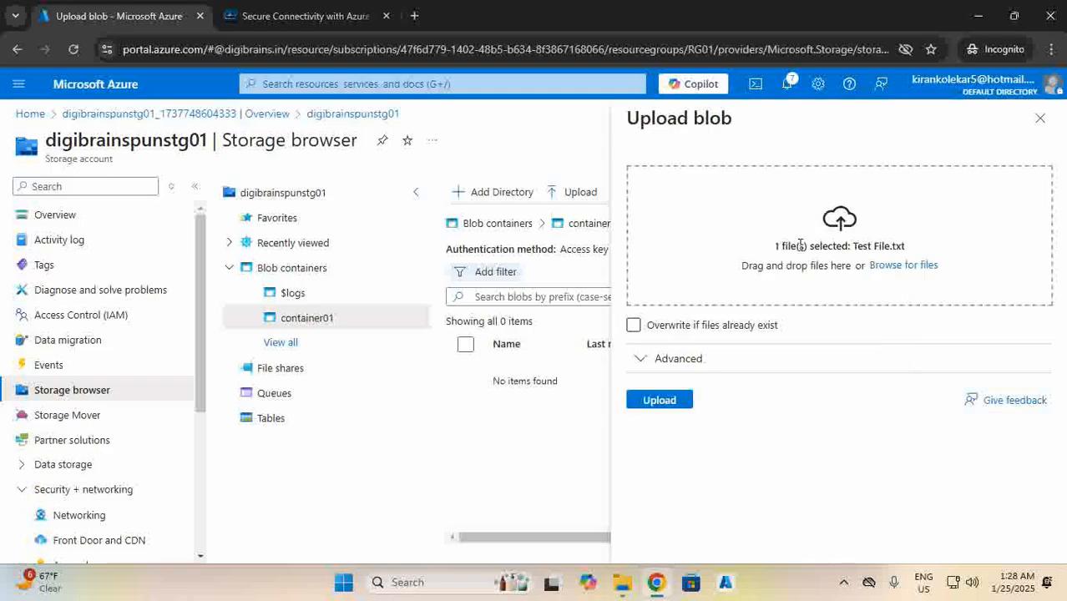
left_click(673, 401)
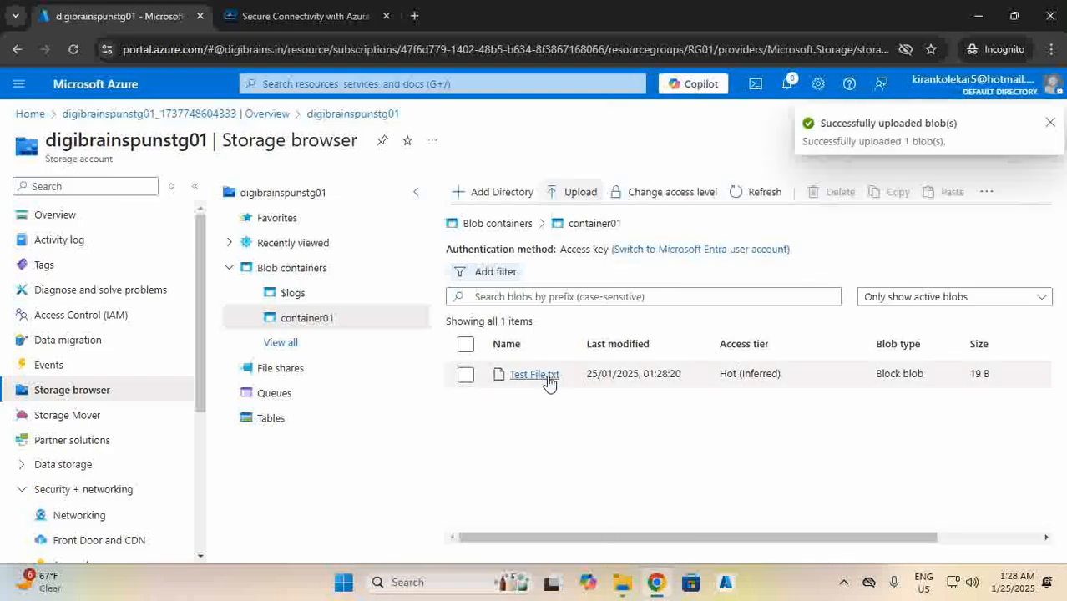
Open Test File.txt's overview properties and copy its blob URL.
left_click(534, 375)
left_click(535, 217)
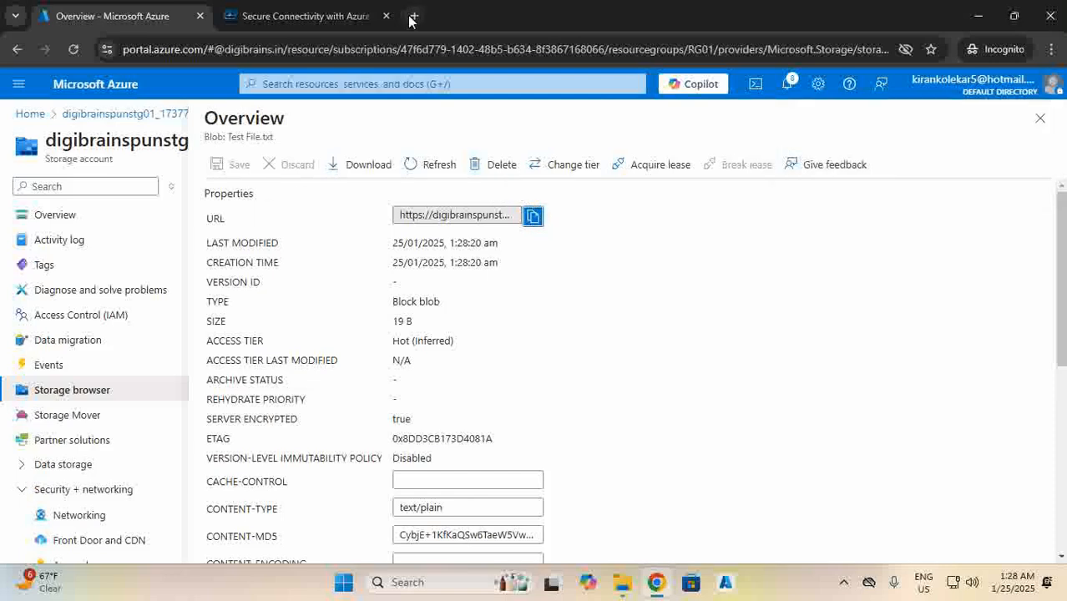
left_click(412, 15)
Load the copied blob URL in Chrome and confirm the PublicAccessNotPermitted error.
right_click(376, 50)
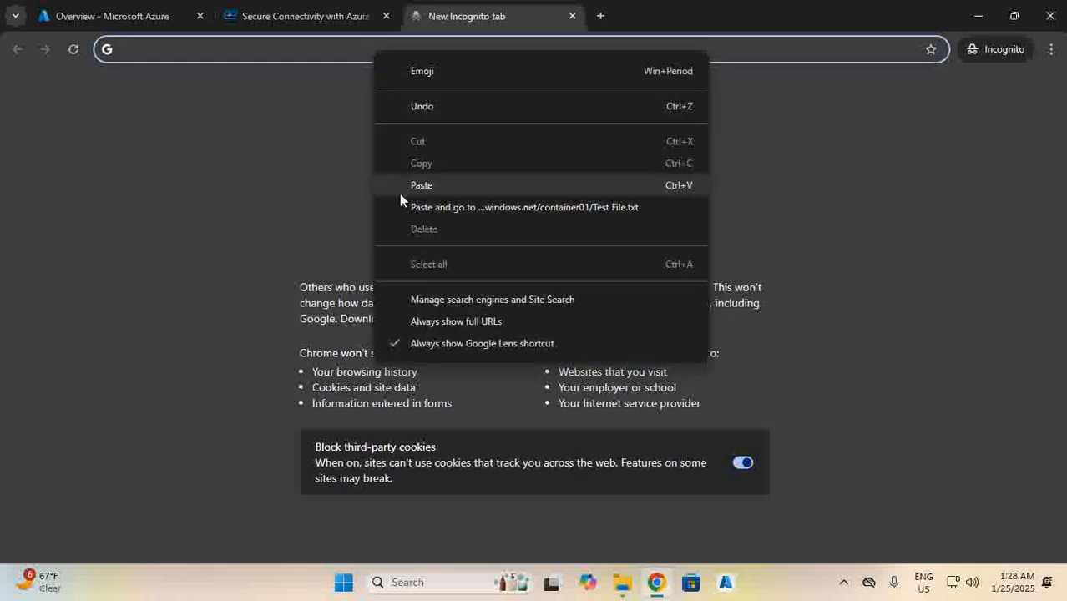
left_click(401, 204)
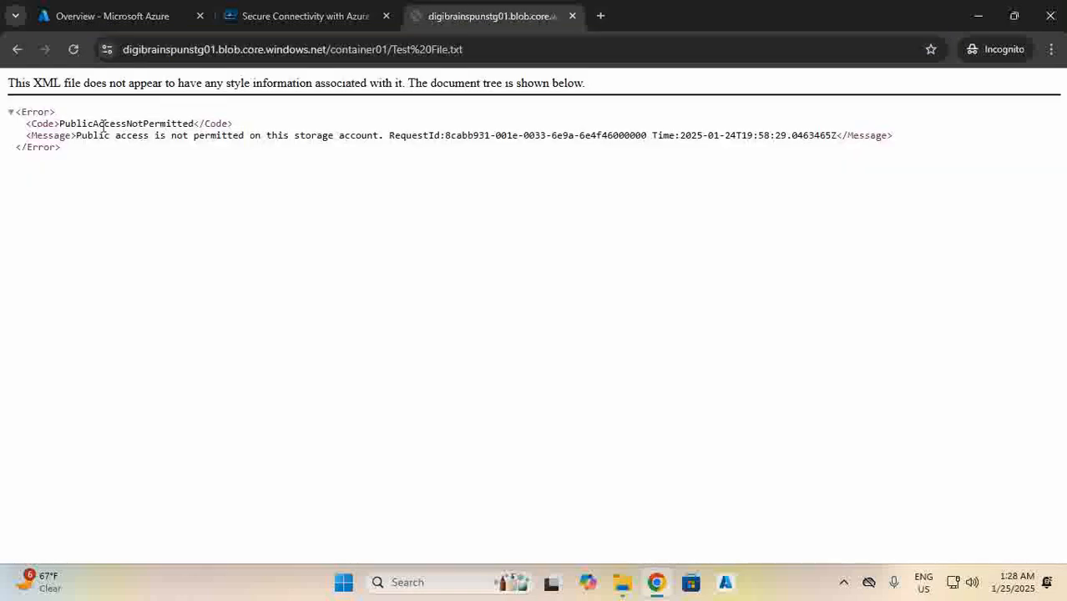
left_click_drag(82, 125, 192, 121)
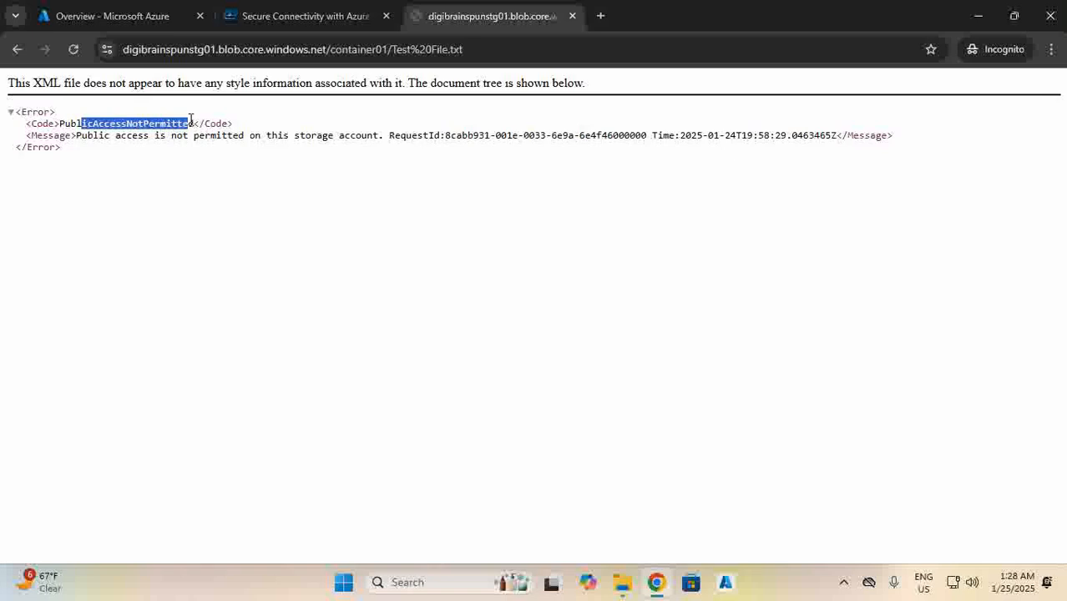
left_click(113, 16)
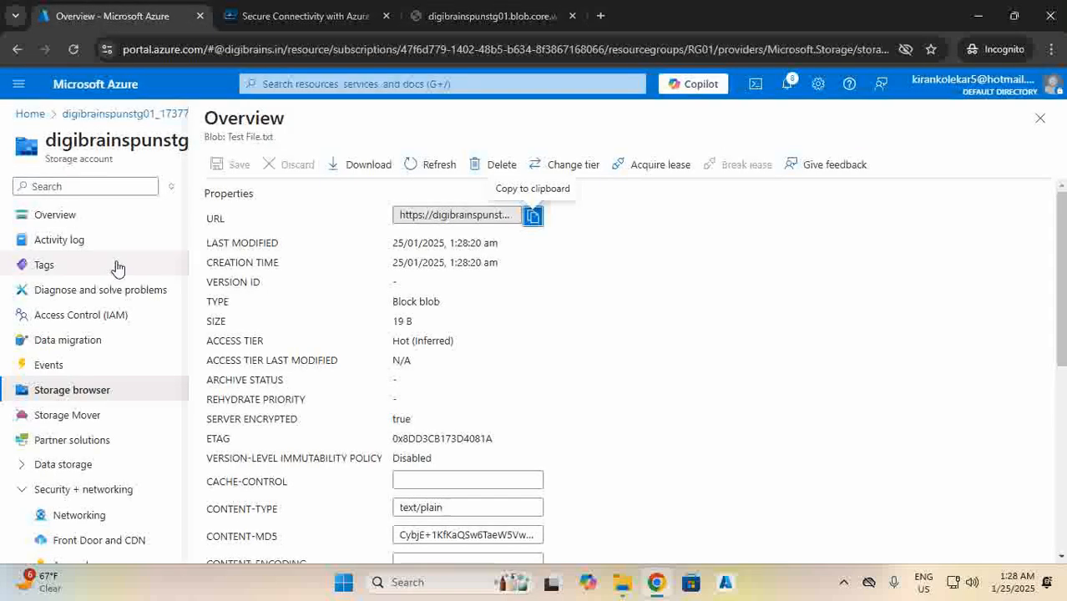
Switch Blob anonymous access from Disabled to Enabled on digibrainspunstg01 and save the configuration.
left_click(60, 224)
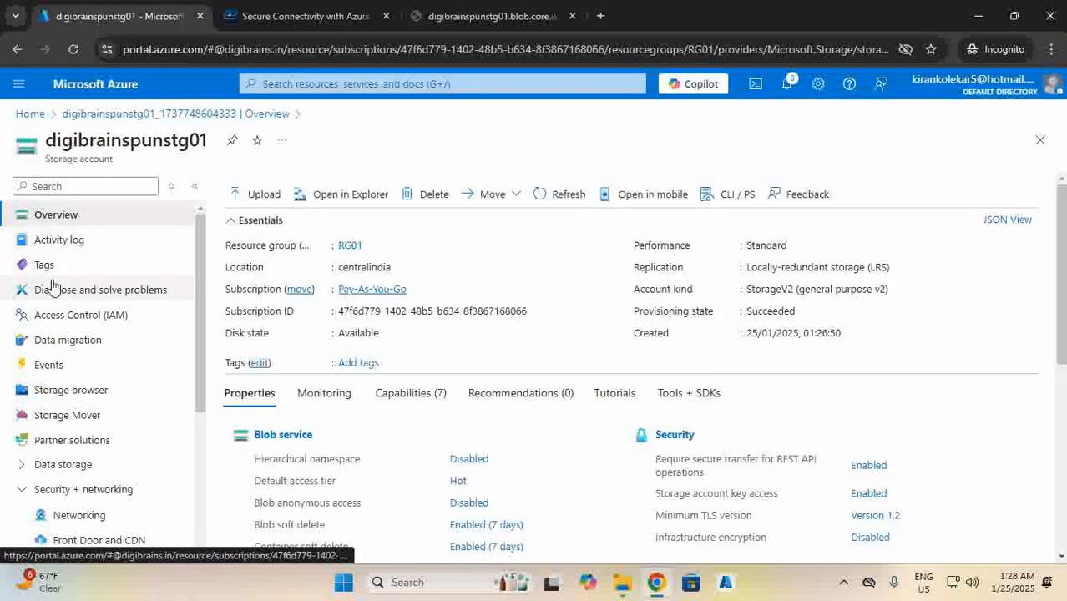
scroll(331, 382, "down", 3)
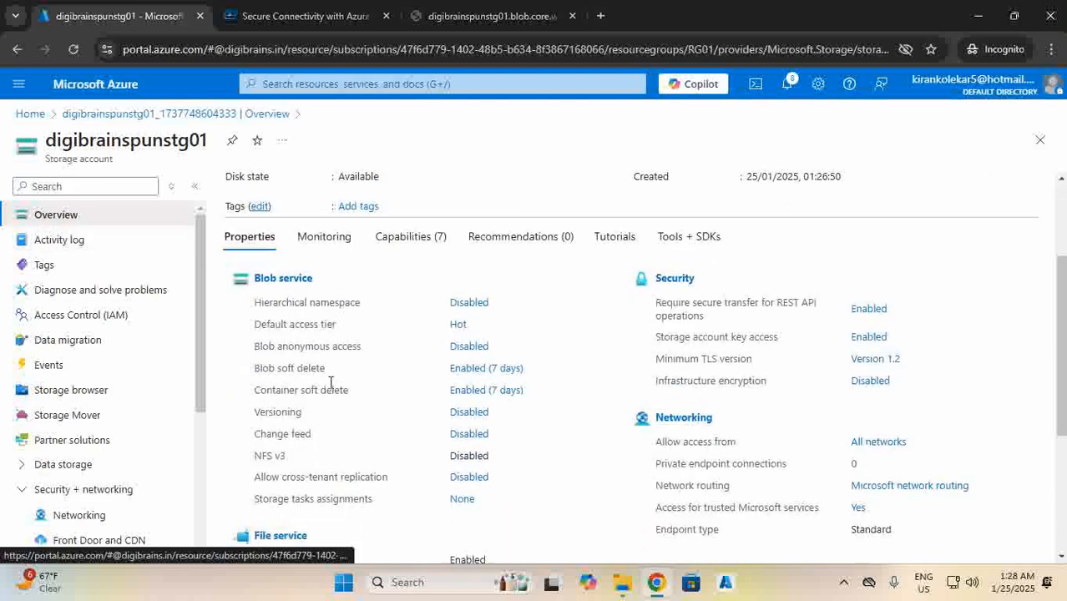
left_click_drag(259, 347, 467, 350)
left_click(467, 351)
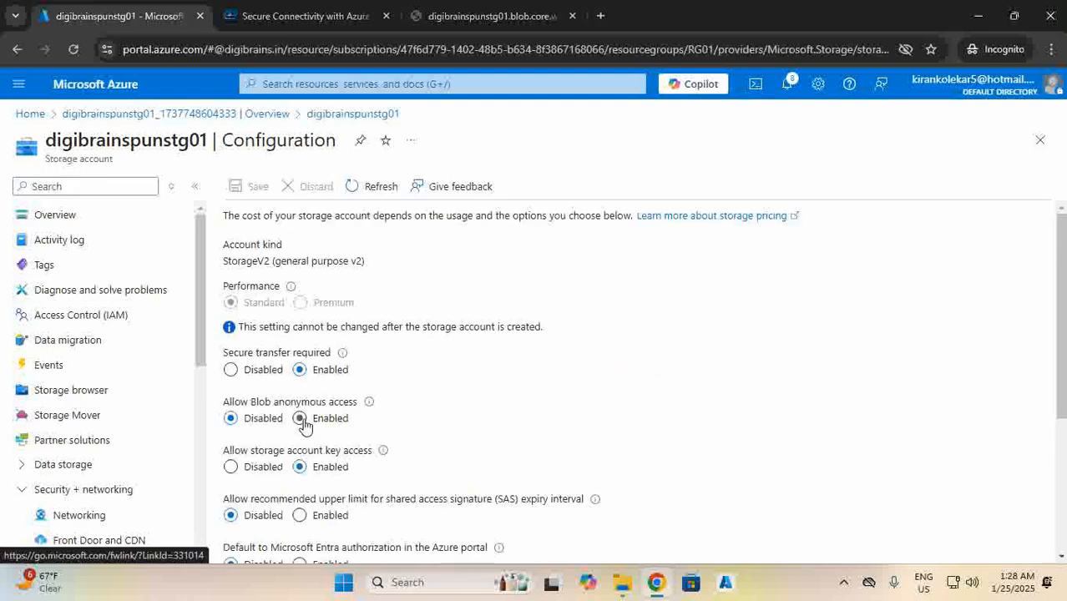
left_click(300, 419)
left_click(251, 186)
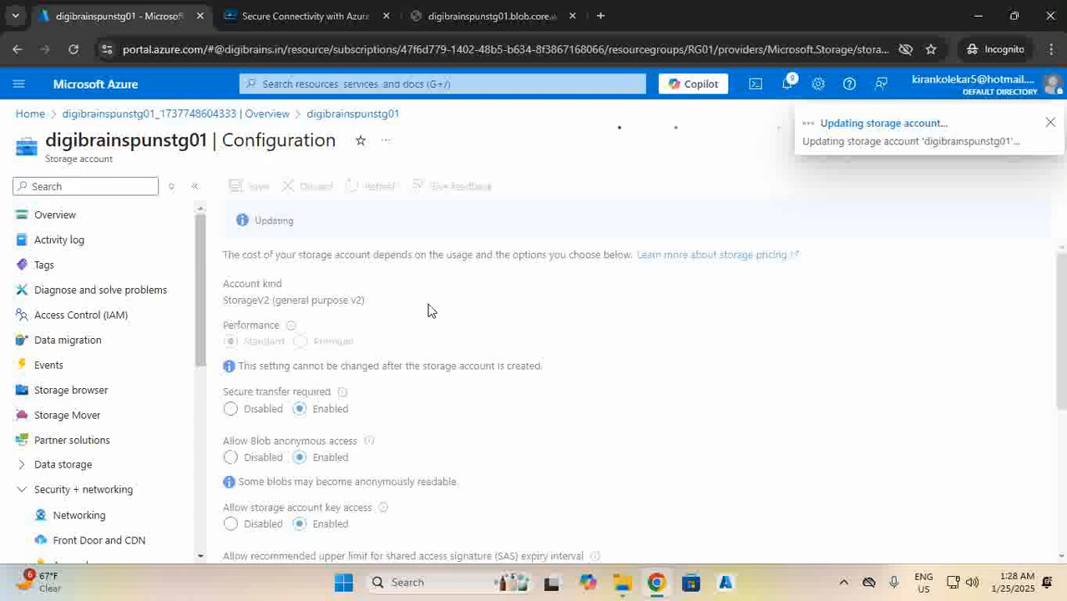
left_click(1050, 123)
left_click(84, 389)
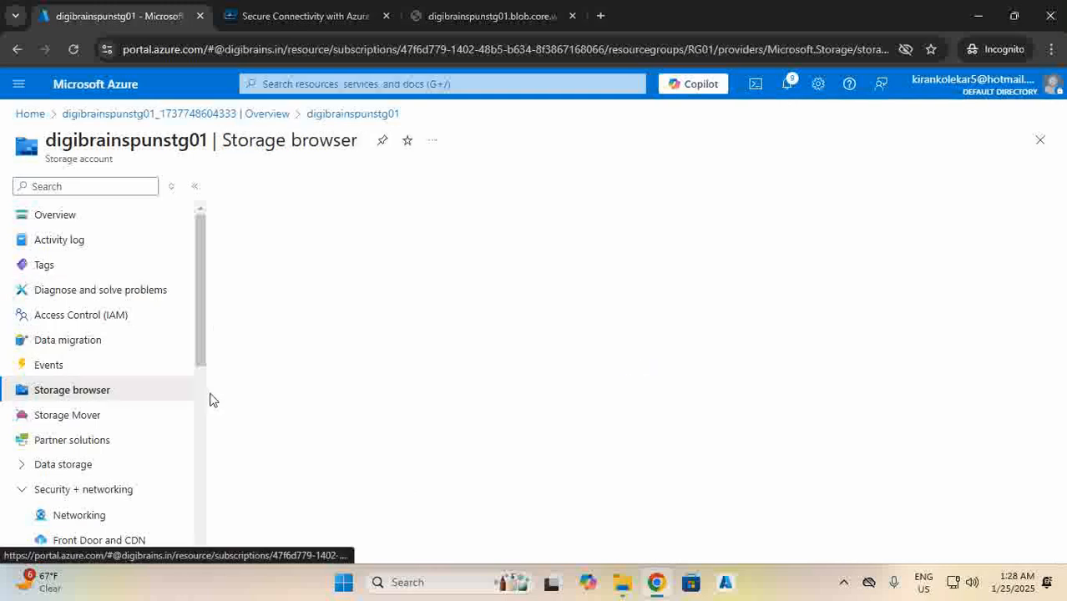
Open container01 and try changing its anonymous access level, cancelling when blocked.
left_click(290, 269)
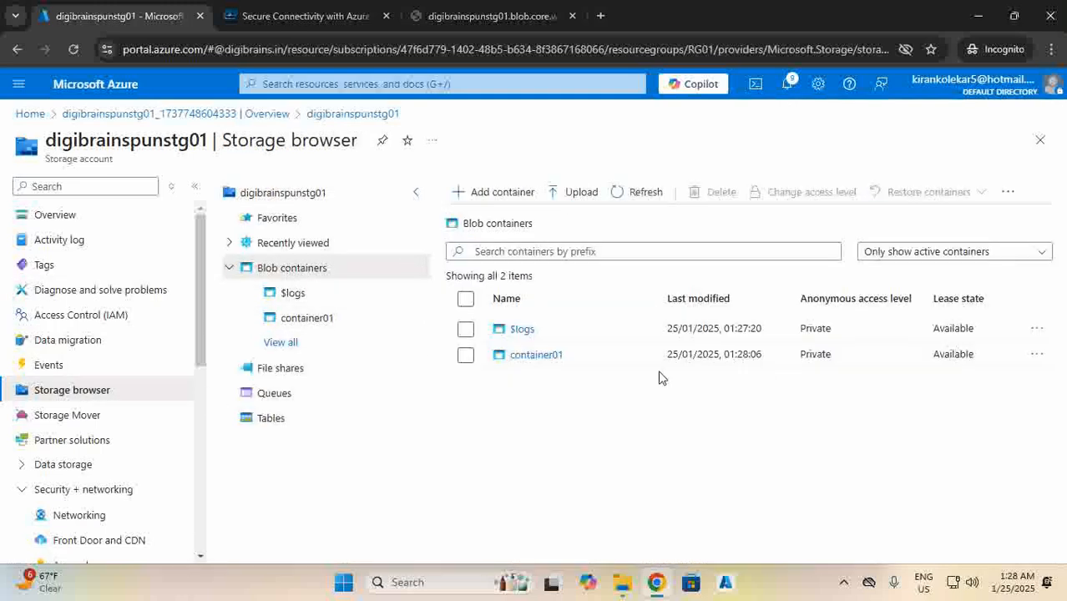
left_click(537, 356)
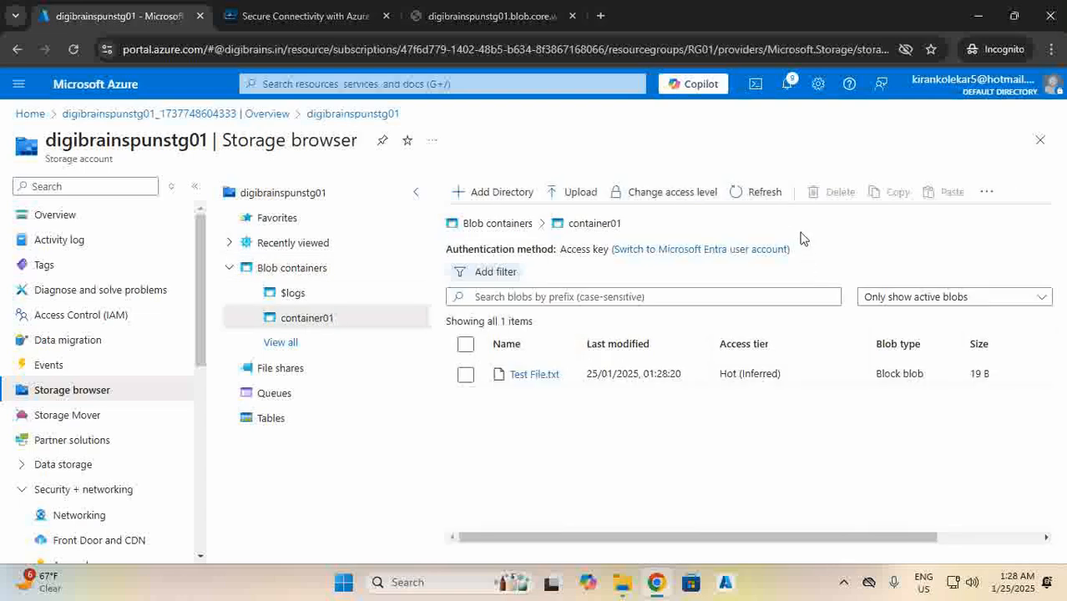
left_click(679, 194)
left_click(591, 284)
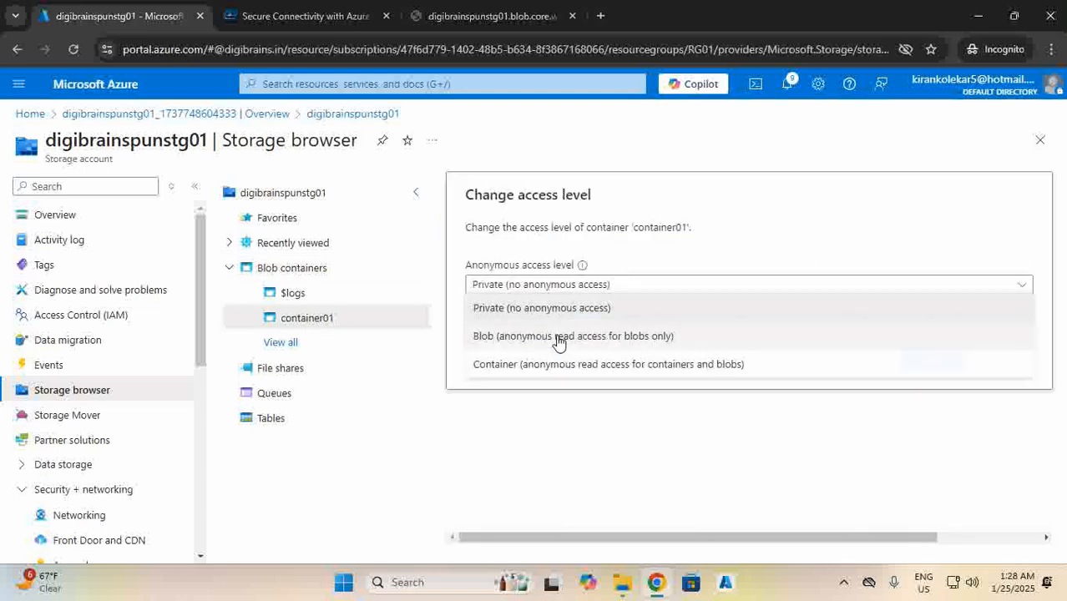
left_click(546, 361)
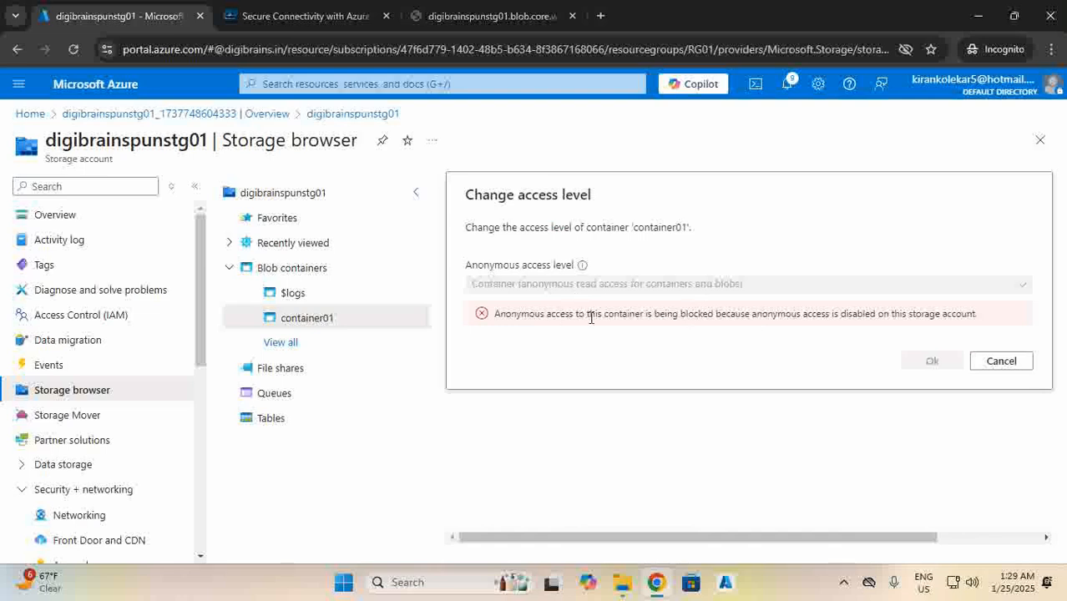
left_click(934, 363)
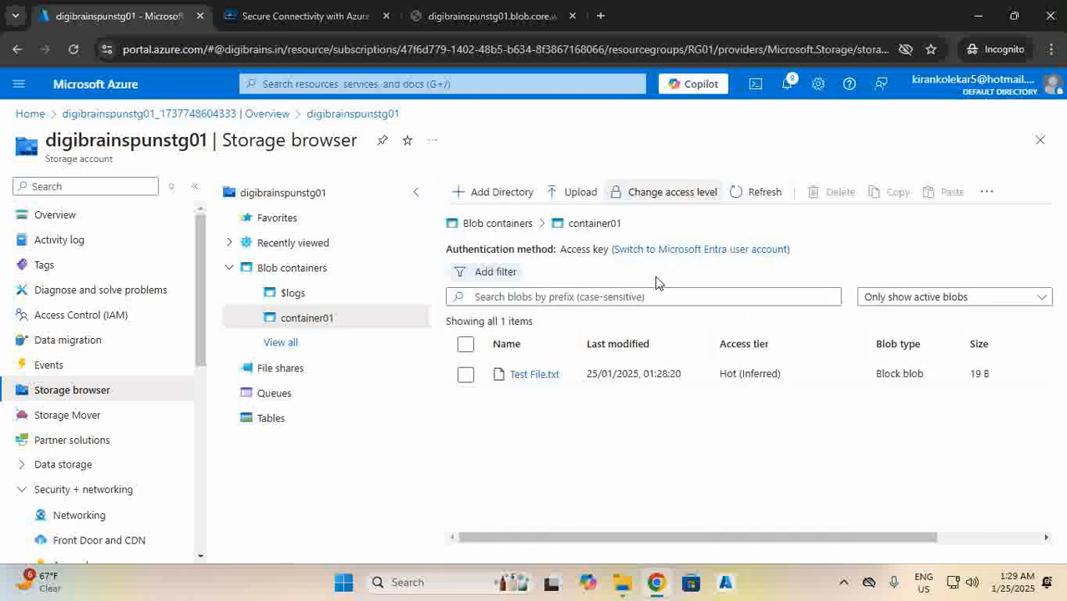
left_click(749, 199)
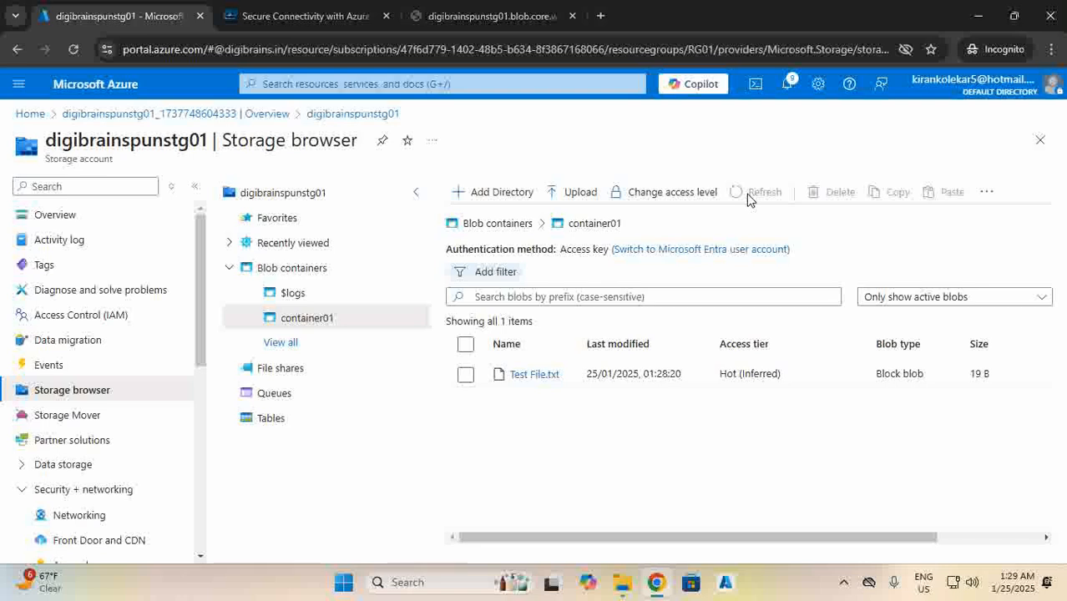
Retry and apply Container-level anonymous read access on container01.
left_click(687, 200)
left_click(552, 288)
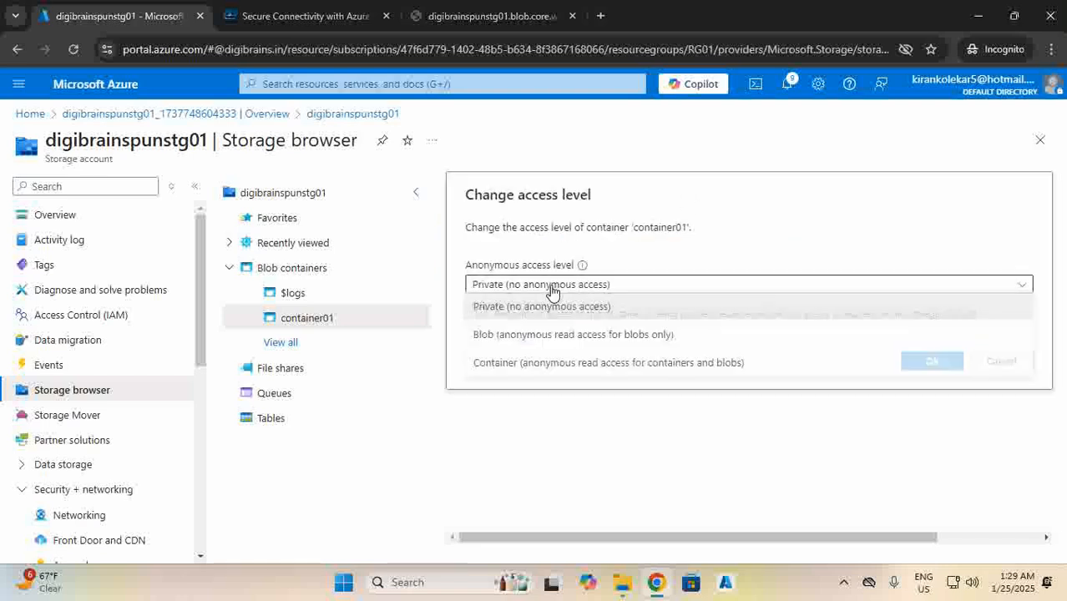
left_click(535, 365)
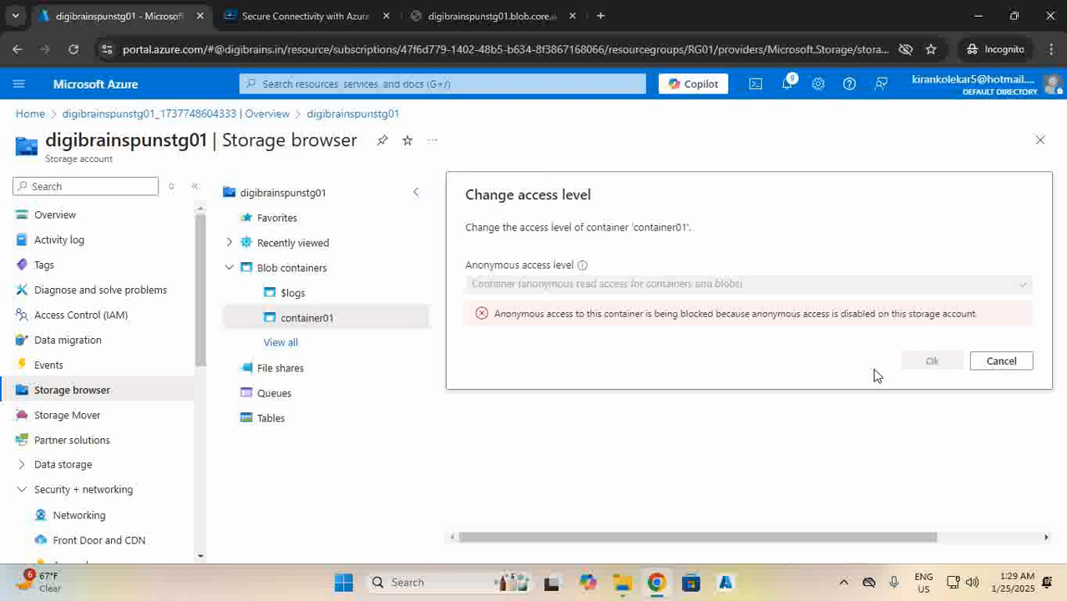
left_click(979, 365)
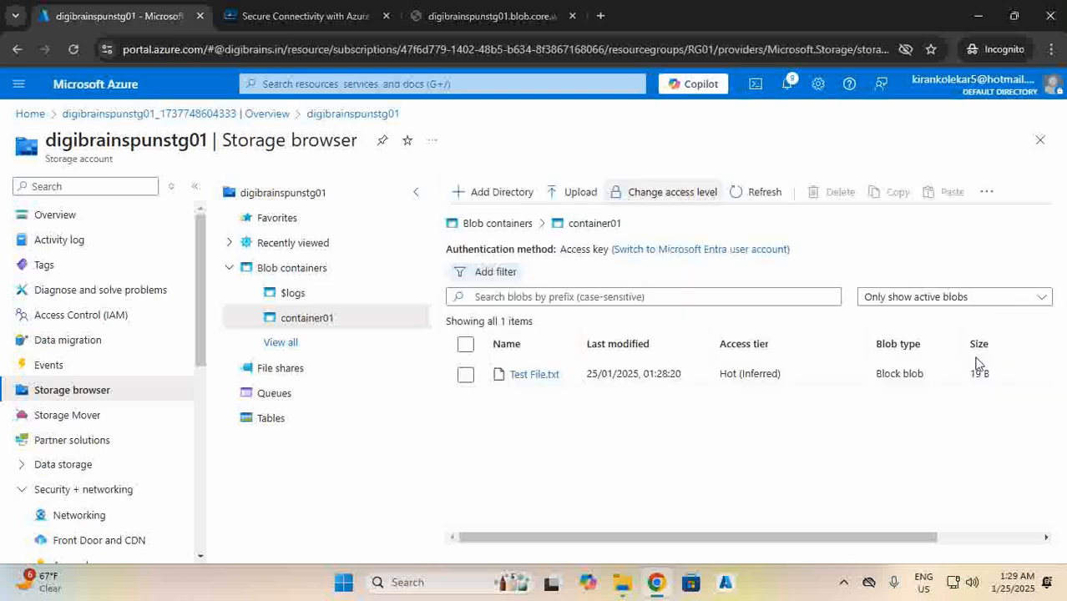
left_click(660, 193)
left_click(589, 286)
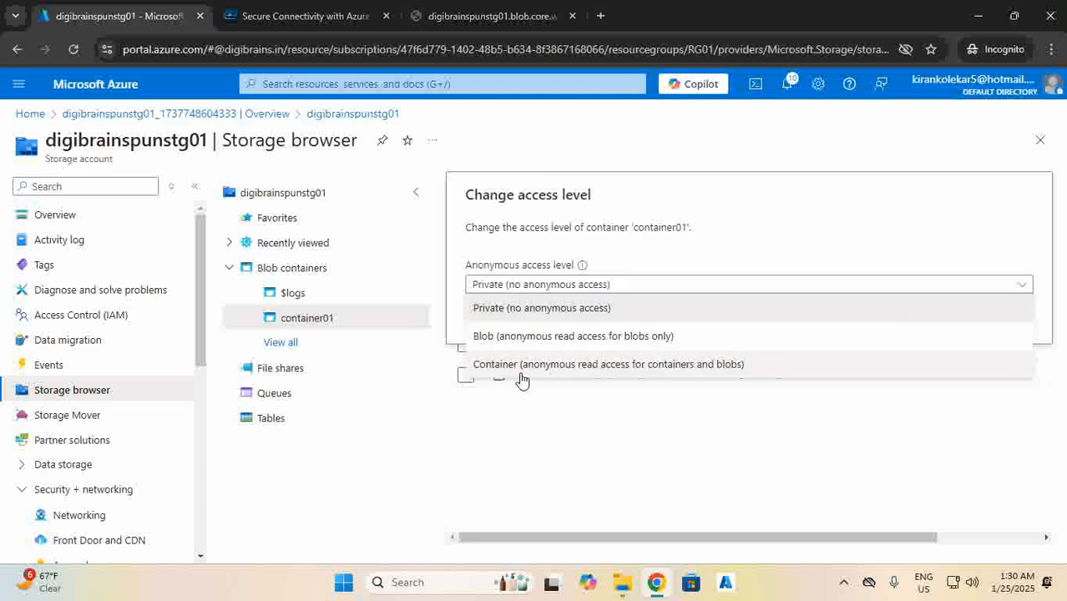
left_click(521, 362)
left_click(930, 361)
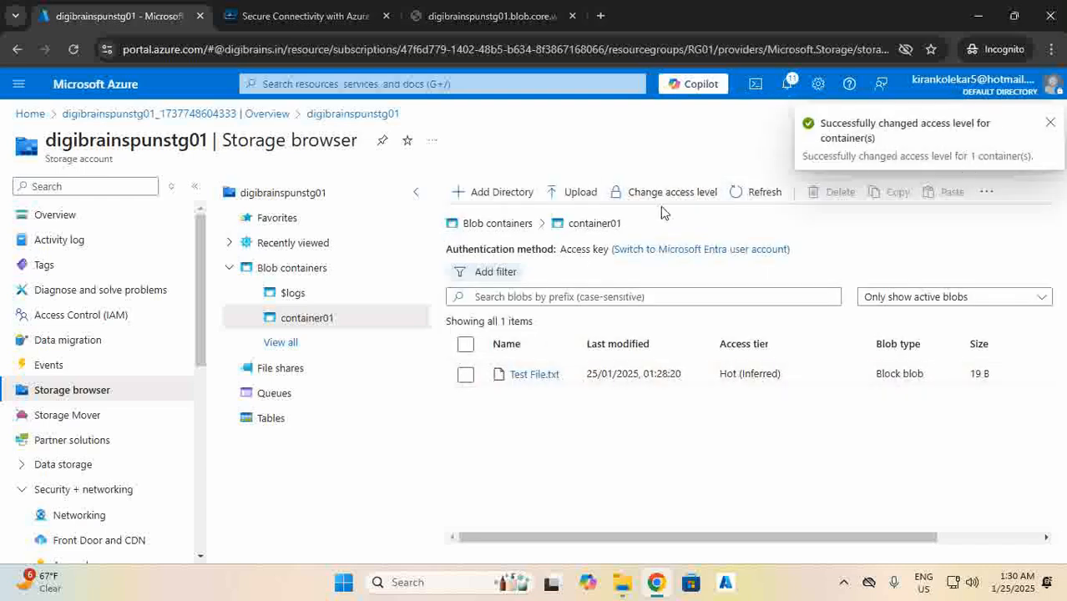
left_click(1049, 125)
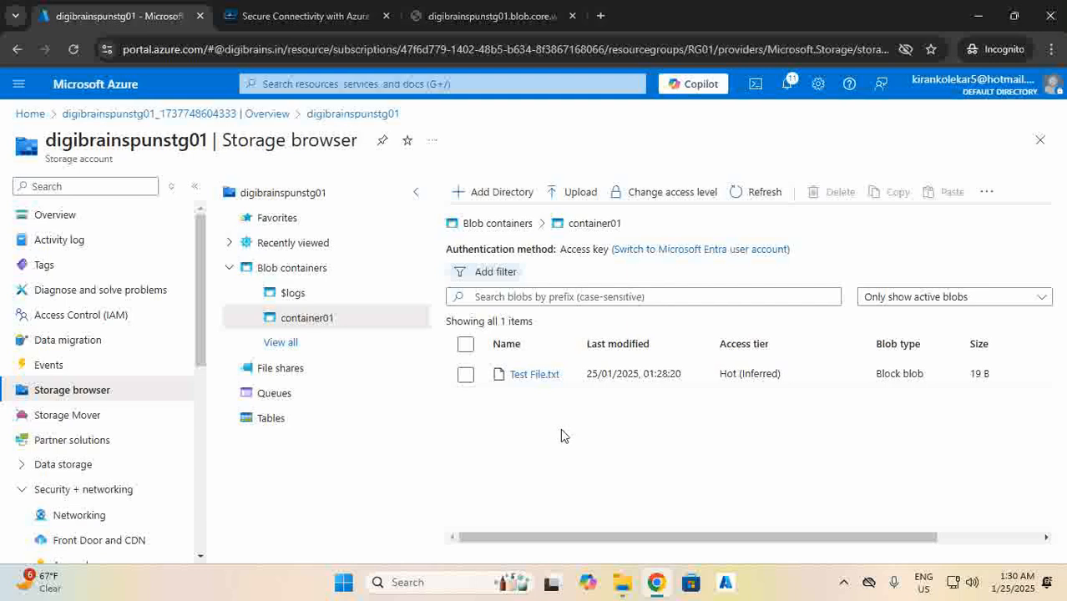
Reload the blob URL tab to confirm it now shows 'This is a test file'.
left_click(493, 16)
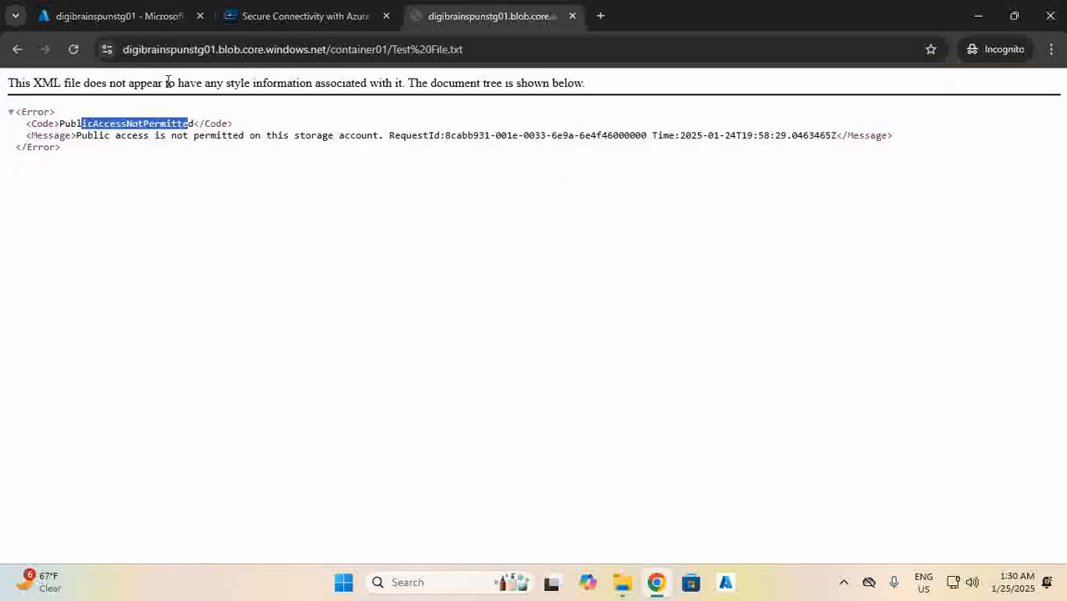
left_click(73, 49)
left_click_drag(106, 100, 12, 95)
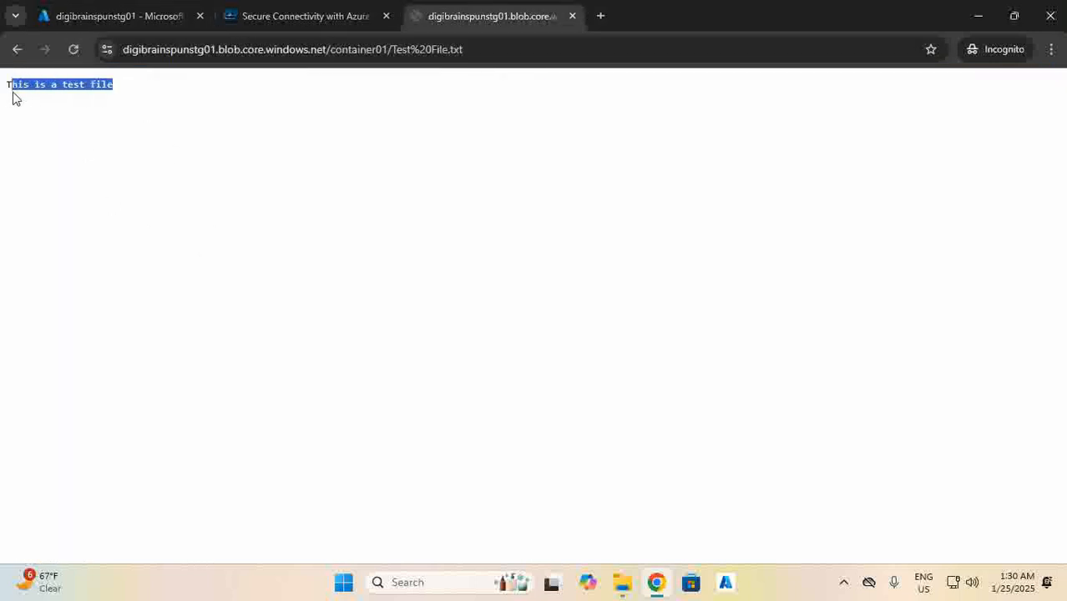
left_click(107, 16)
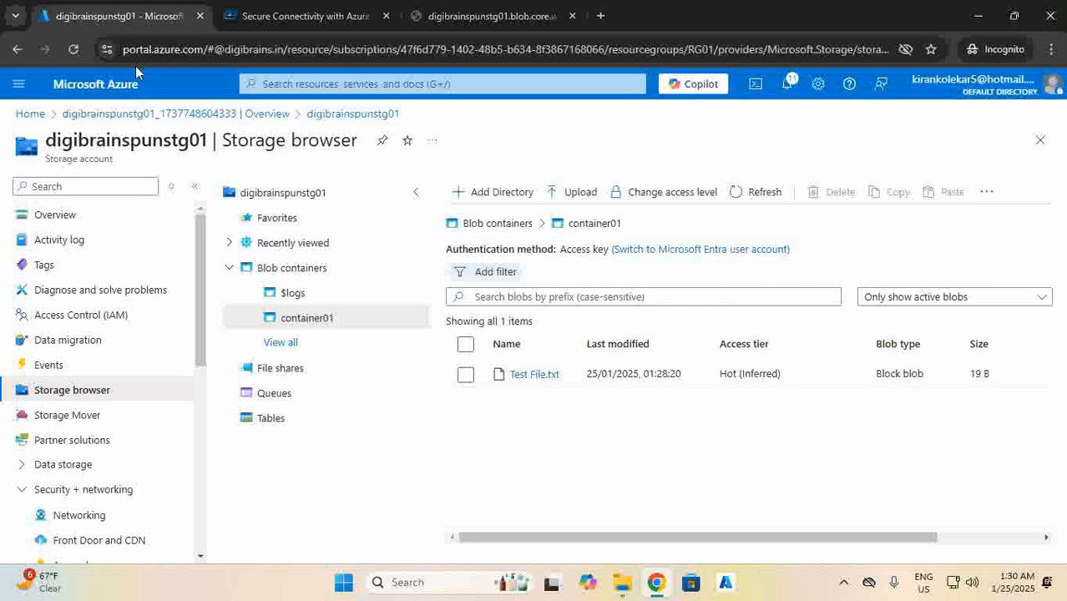
Go through Resource groups to RG01's VM-A and open its Connect page (52.140.99.47, port 3389).
left_click(29, 115)
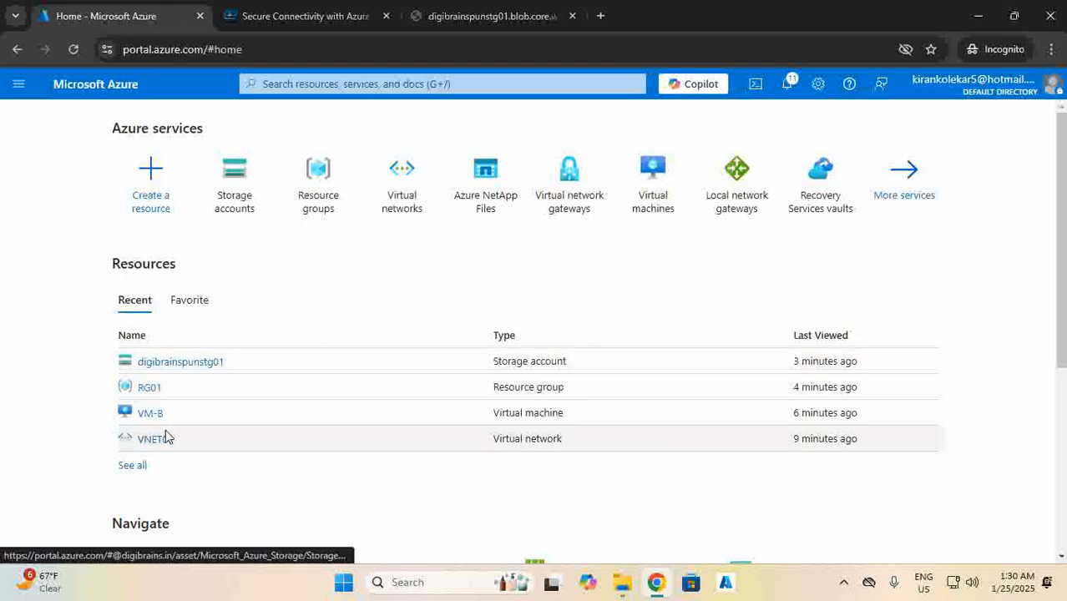
scroll(155, 386, "down", 2)
scroll(159, 384, "up", 2)
scroll(162, 376, "down", 3)
scroll(165, 368, "up", 3)
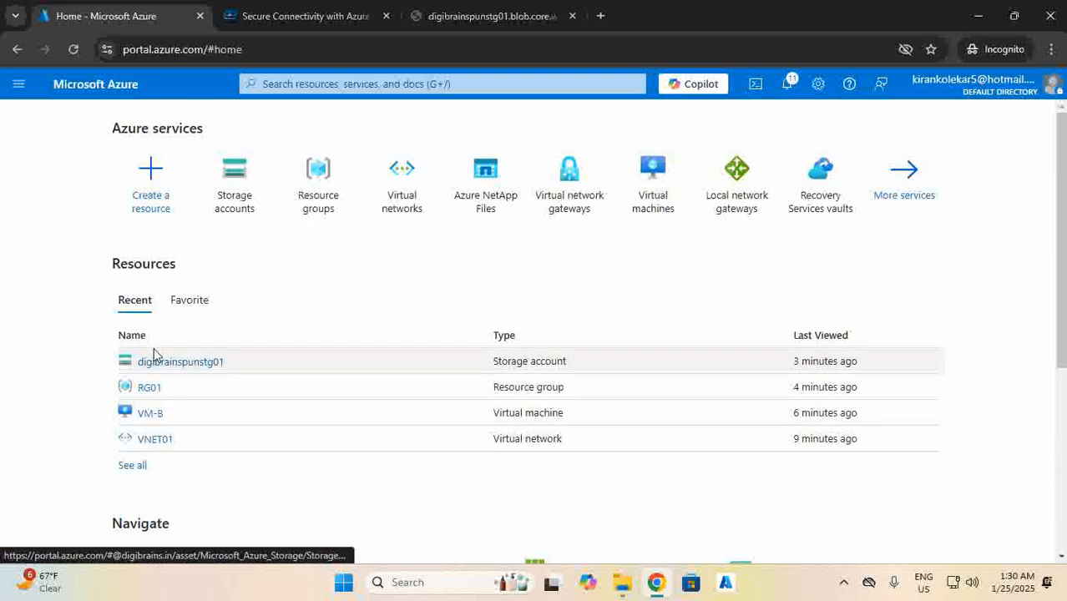
left_click(327, 204)
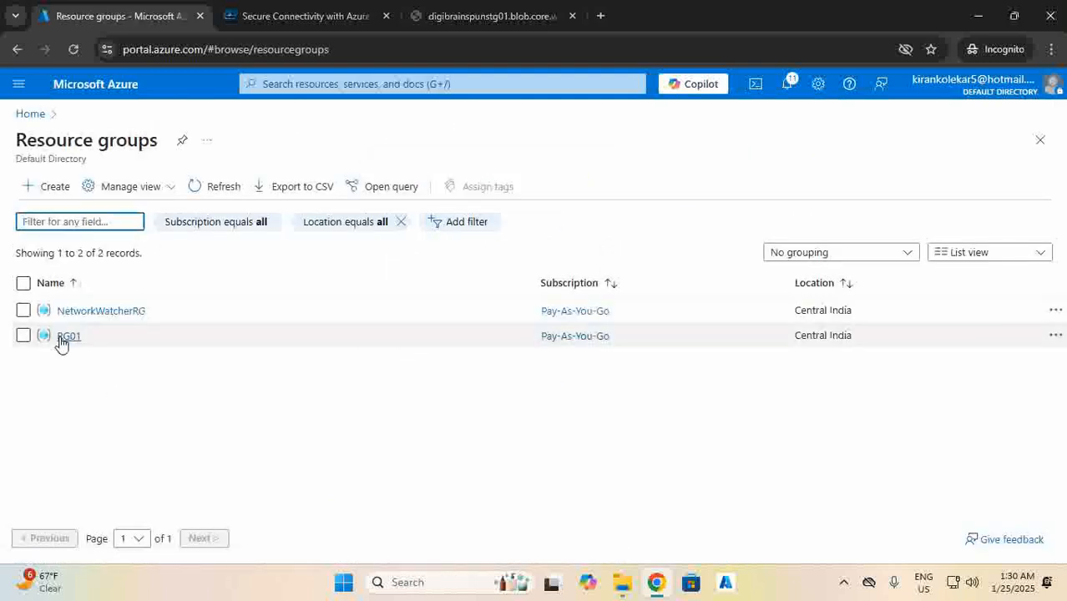
left_click(66, 337)
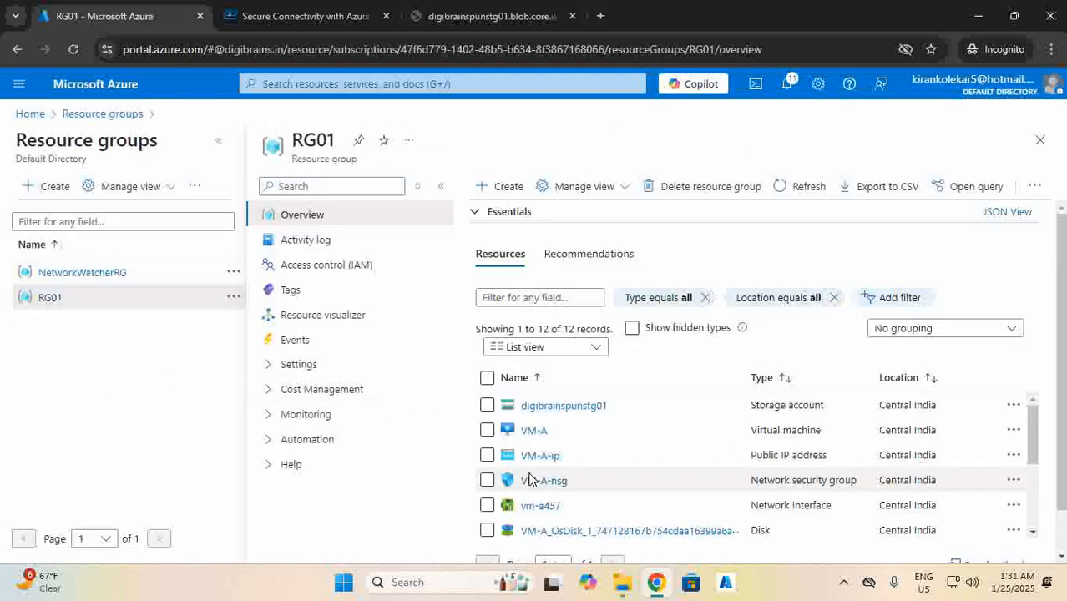
left_click(534, 431)
left_click(267, 209)
left_click(250, 237)
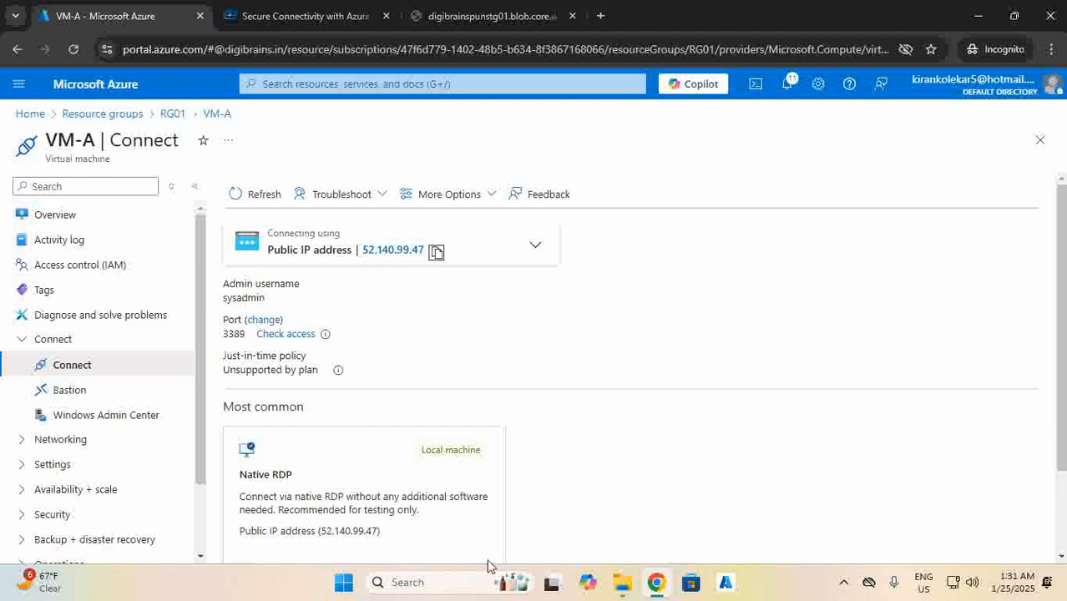
Run mstsc and sign in to 52.140.99.47 with the admin credentials, accepting the certificate.
key("super+r")
key("Return")
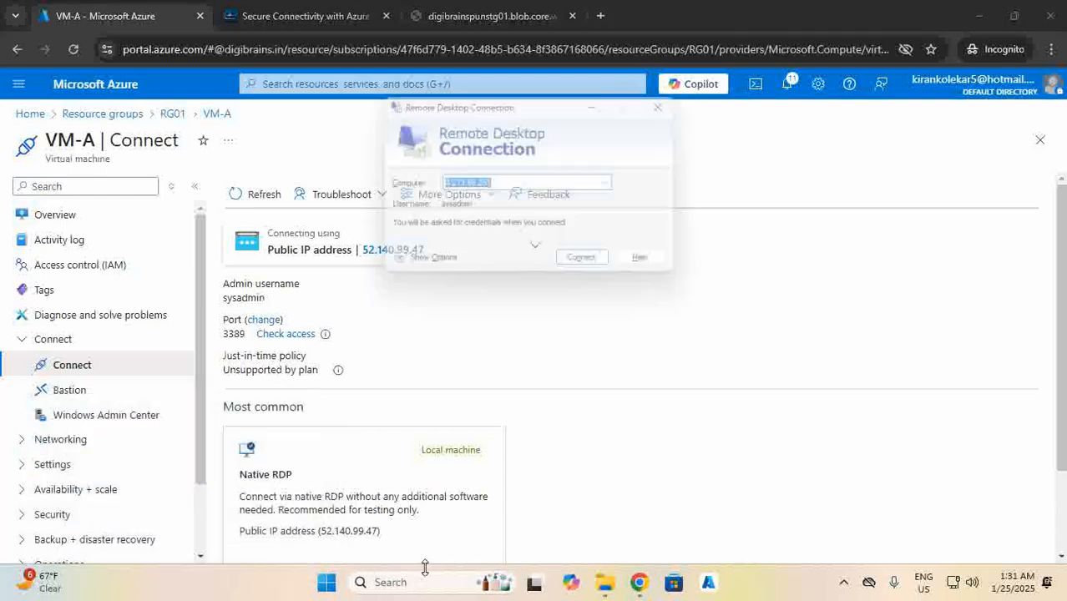
key("Return")
type("sysadmin")
key("Tab")
type("••")
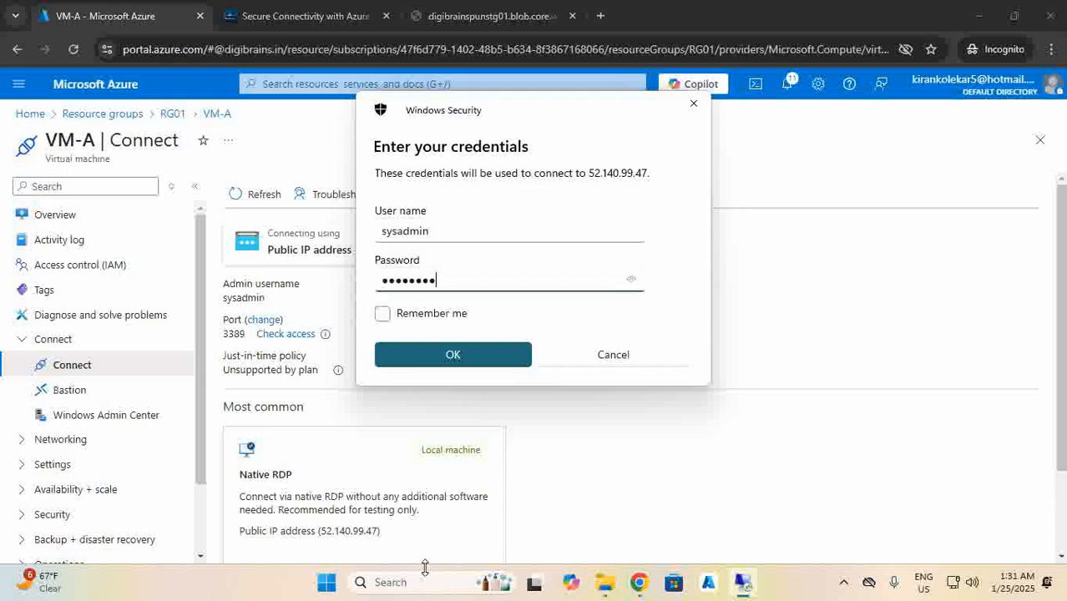
type("•••••••••")
key("Return")
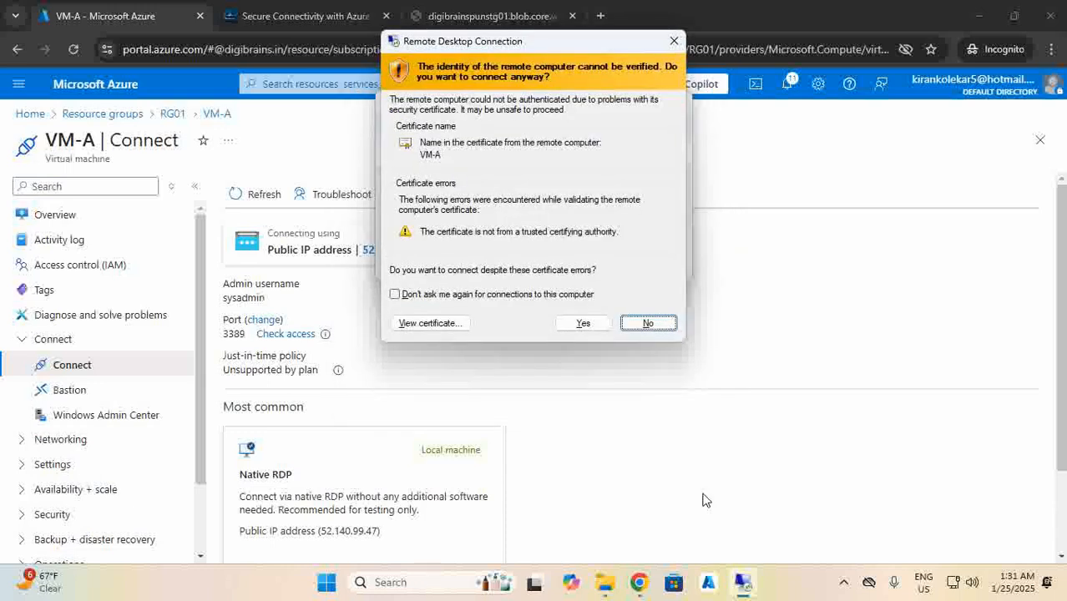
left_click(579, 322)
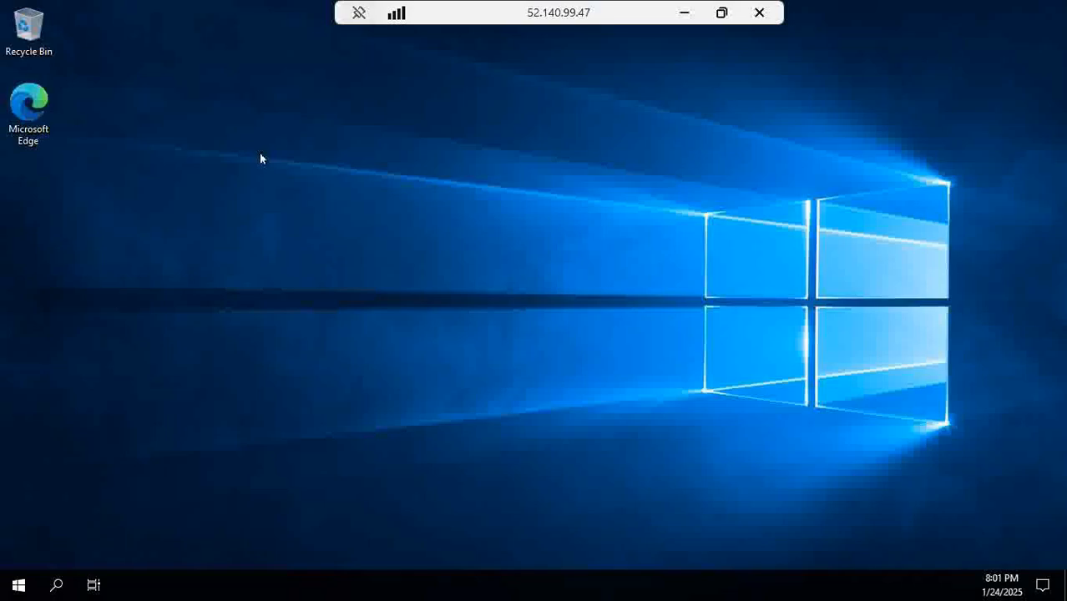
Launch Edge on VM-A and skip its first-run setup without importing data.
double_click(26, 109)
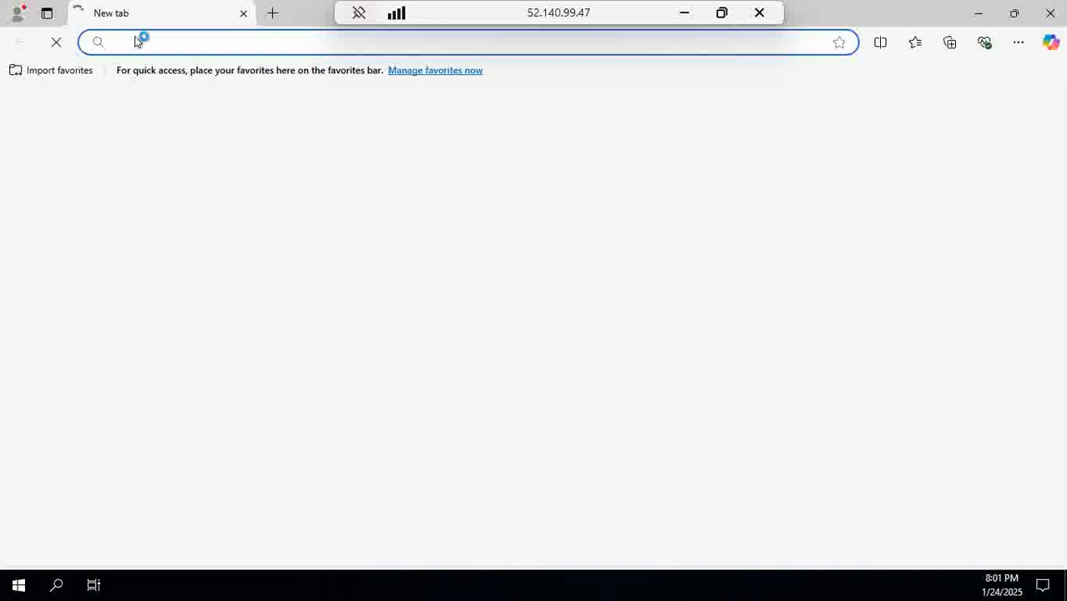
left_click(225, 491)
left_click(53, 420)
left_click(109, 491)
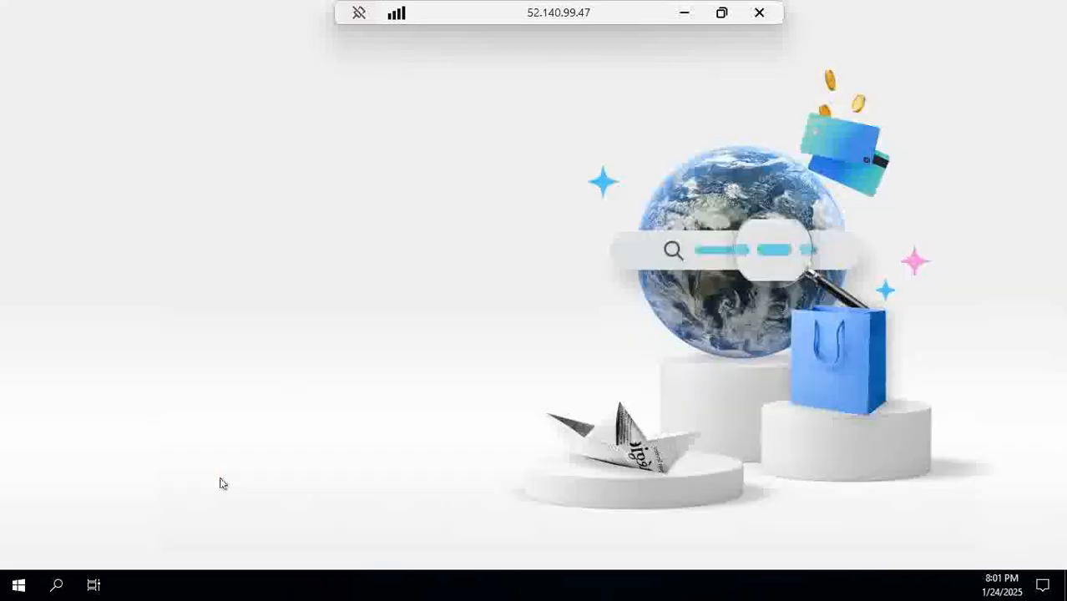
left_click(52, 434)
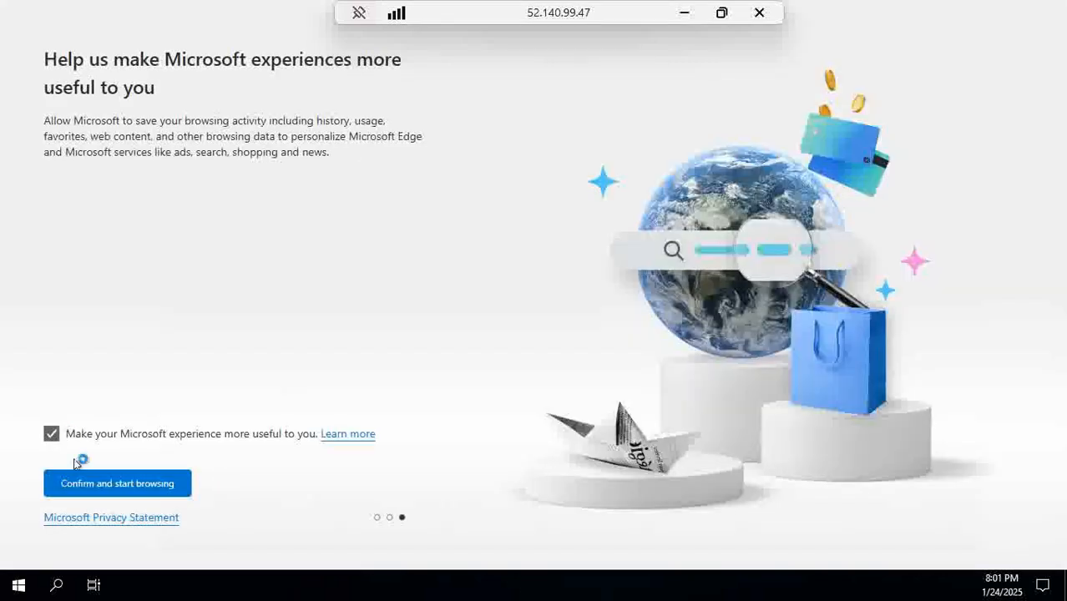
left_click(108, 484)
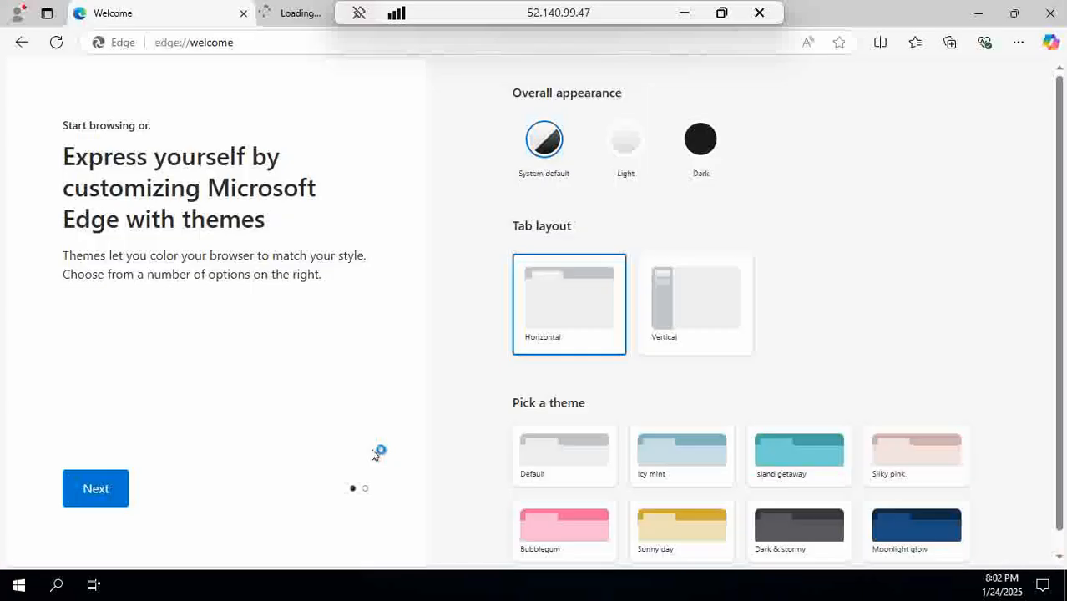
Search 'goo', then 'google' in Edge's address bar to reach Google.
left_click(246, 45)
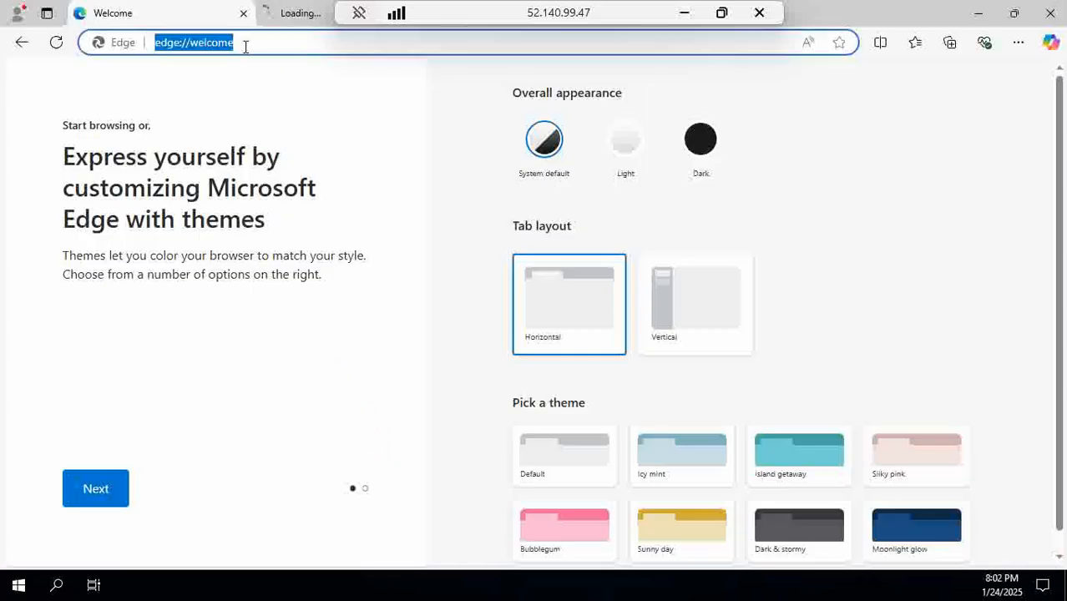
type("goo")
key("Return")
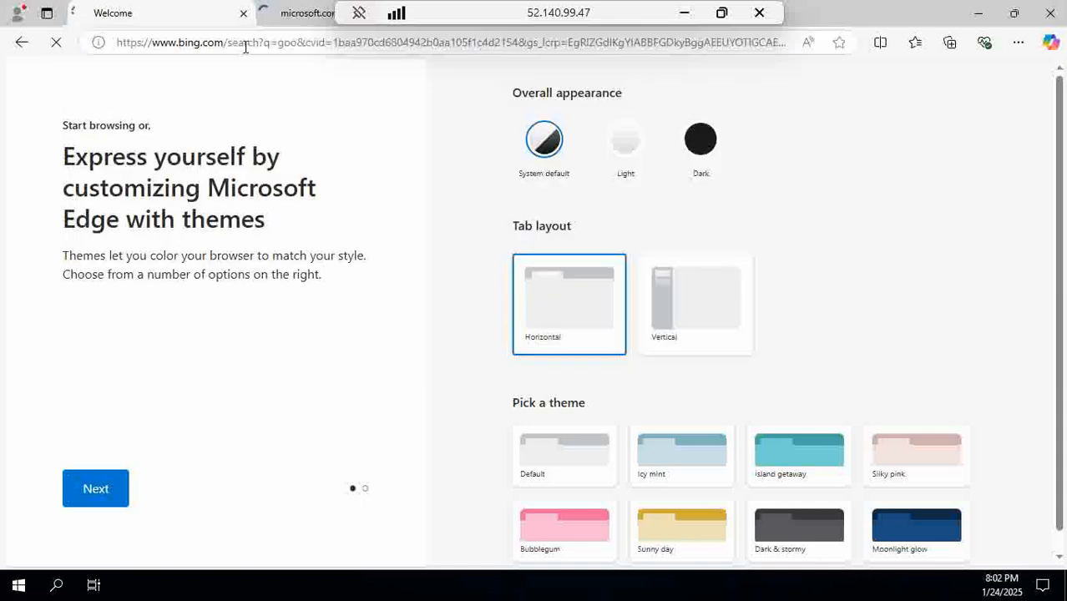
left_click(245, 47)
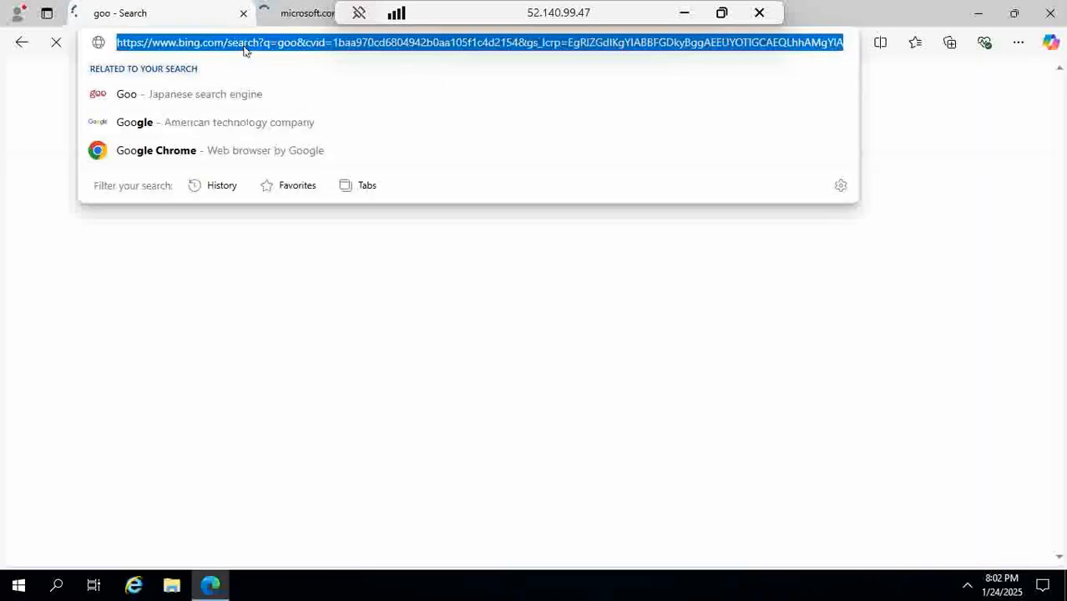
type("google")
key("Return")
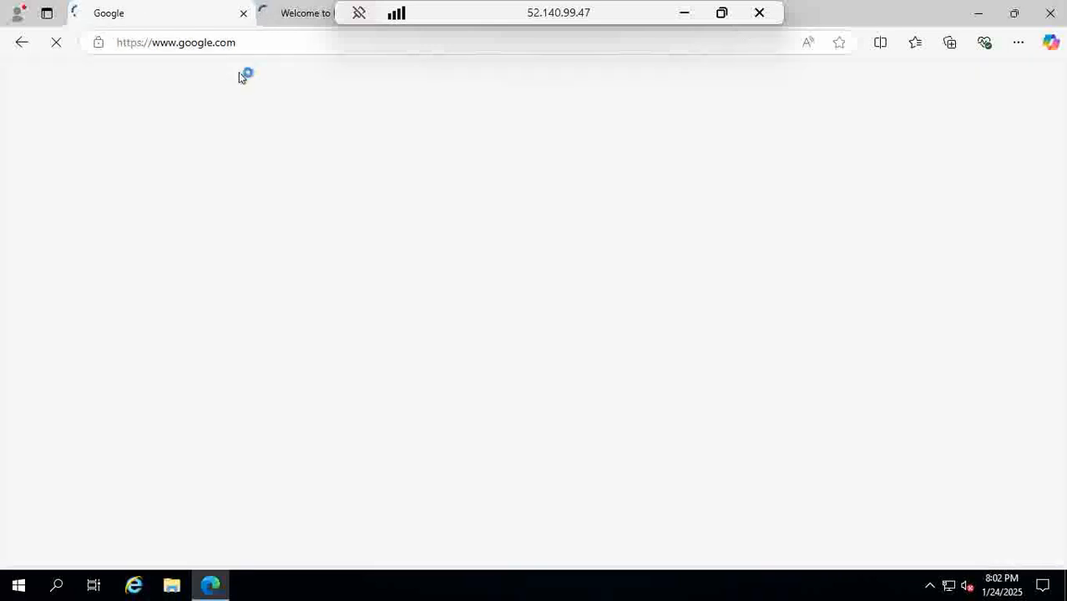
Copy the blob file's URL from the local Chrome tab.
left_click(685, 14)
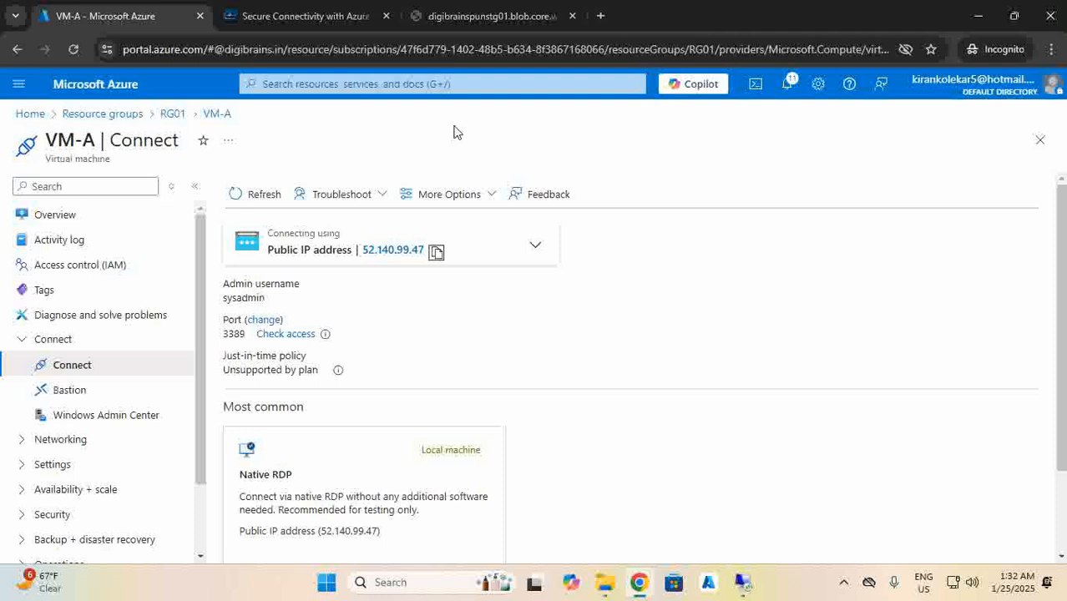
left_click(468, 16)
left_click(391, 50)
right_click(392, 52)
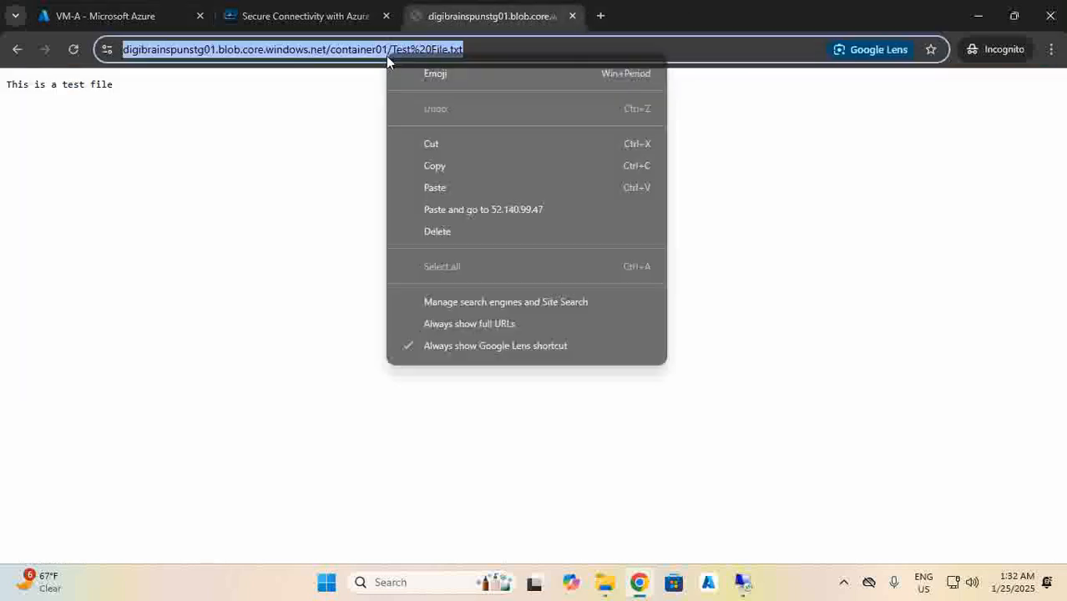
left_click(421, 169)
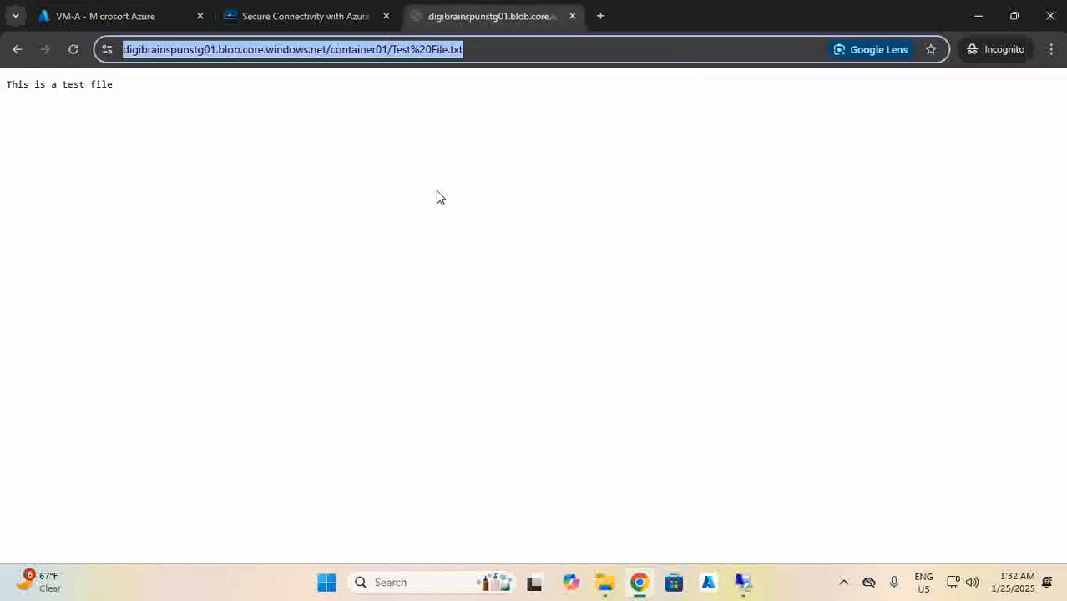
Paste and load the blob URL in VM-A's Edge, showing 'This is a test file', then minimize RDP.
left_click(742, 583)
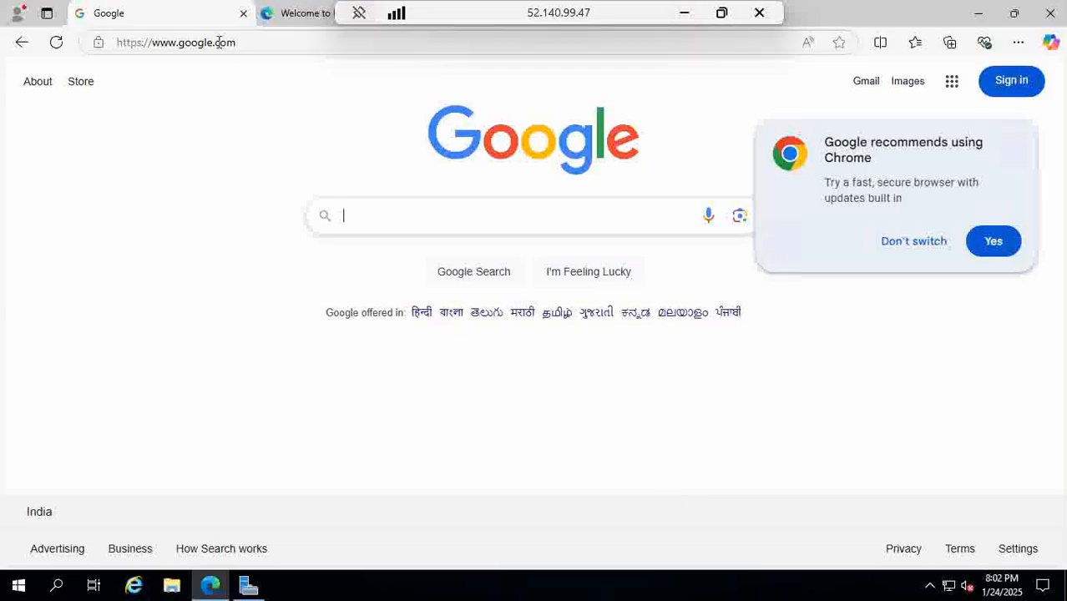
left_click(238, 42)
right_click(238, 43)
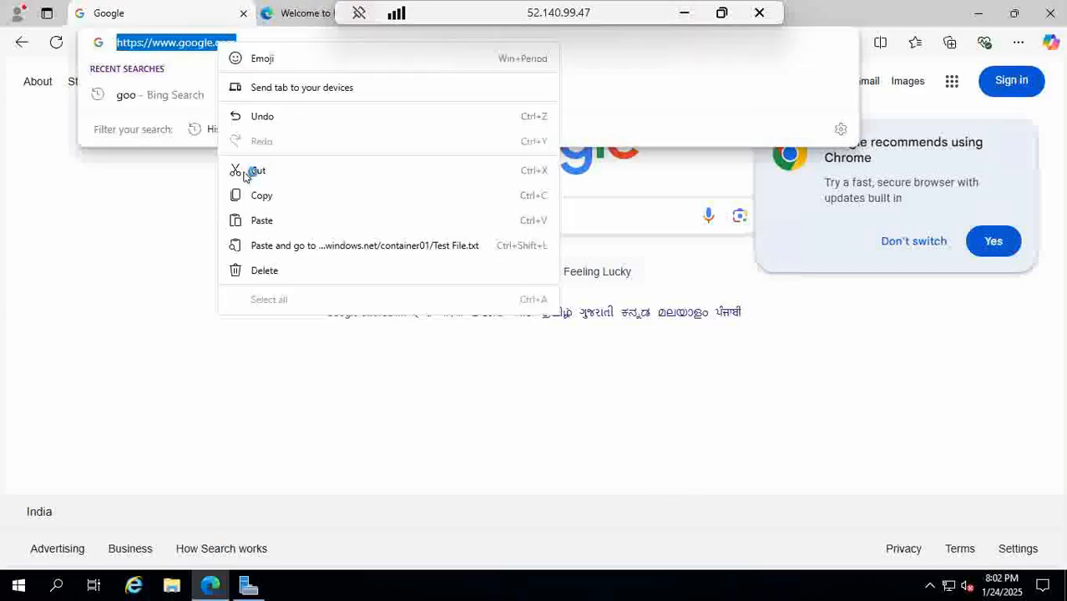
left_click(276, 246)
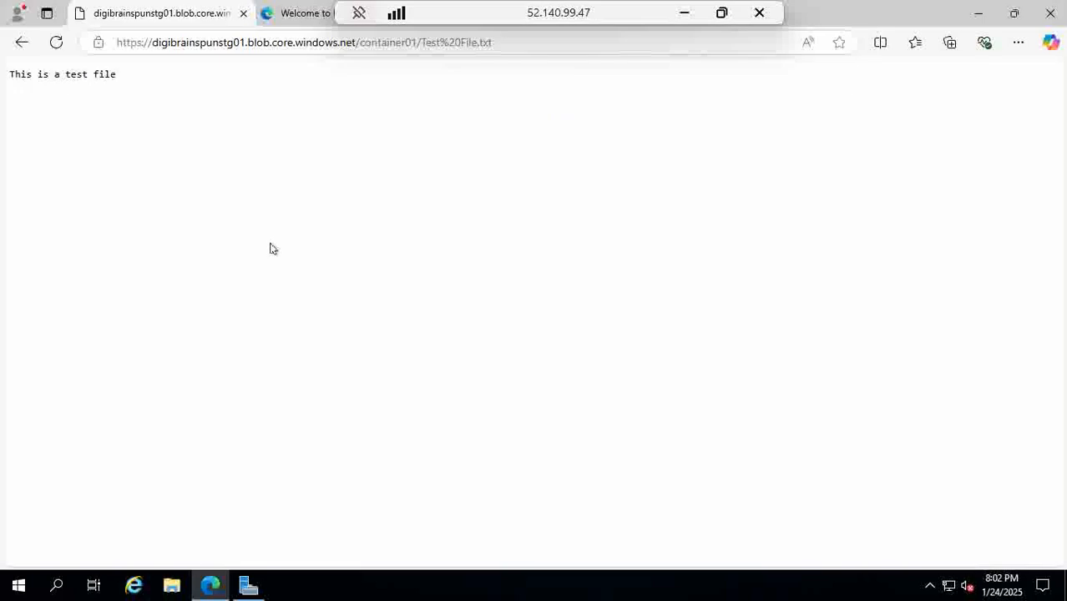
left_click_drag(139, 80, 4, 73)
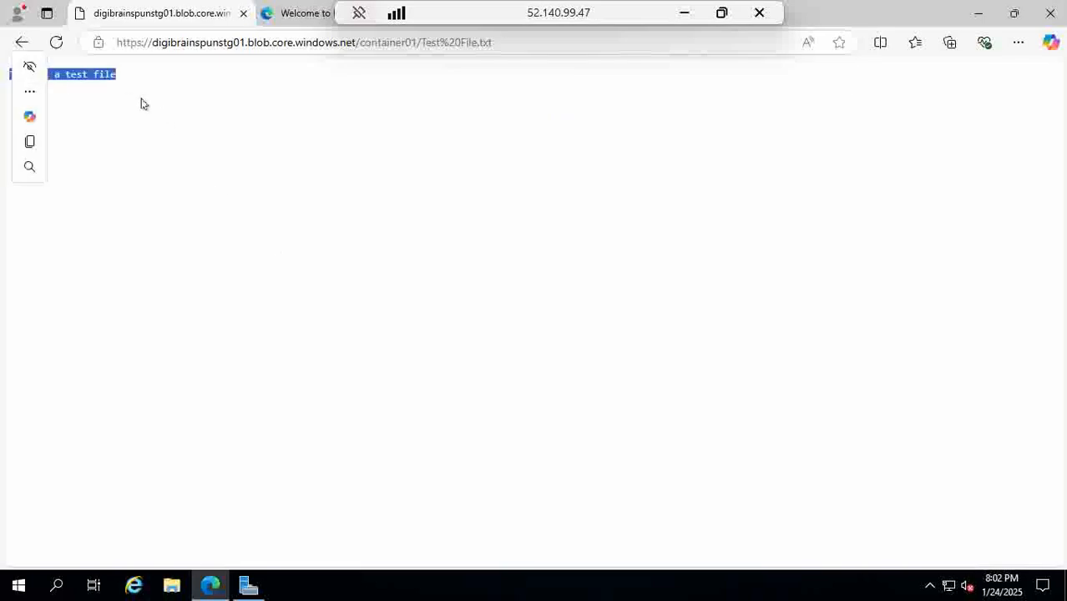
left_click(225, 131)
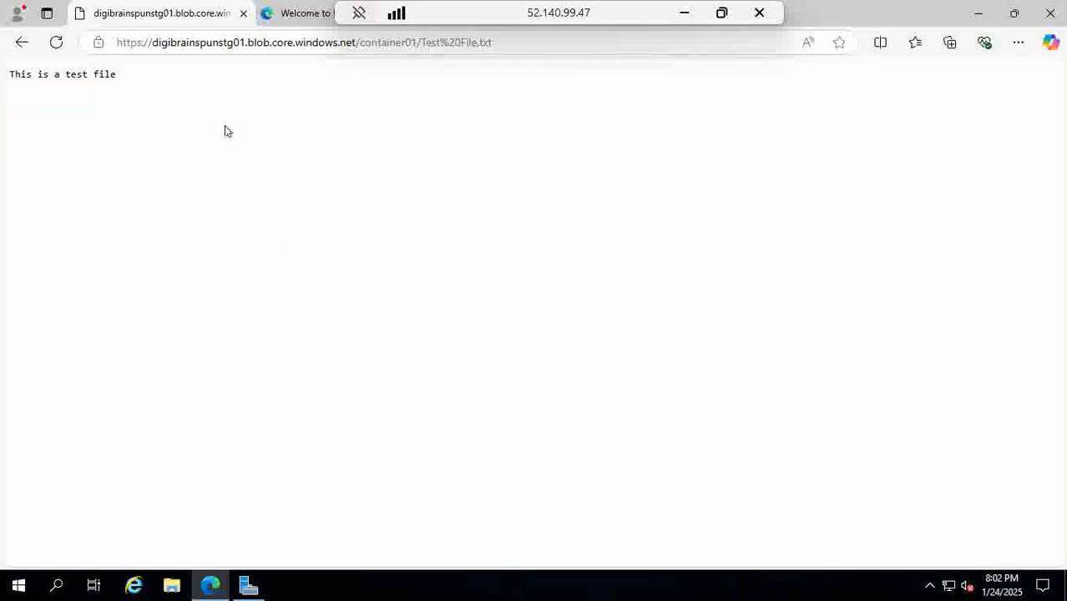
left_click(685, 14)
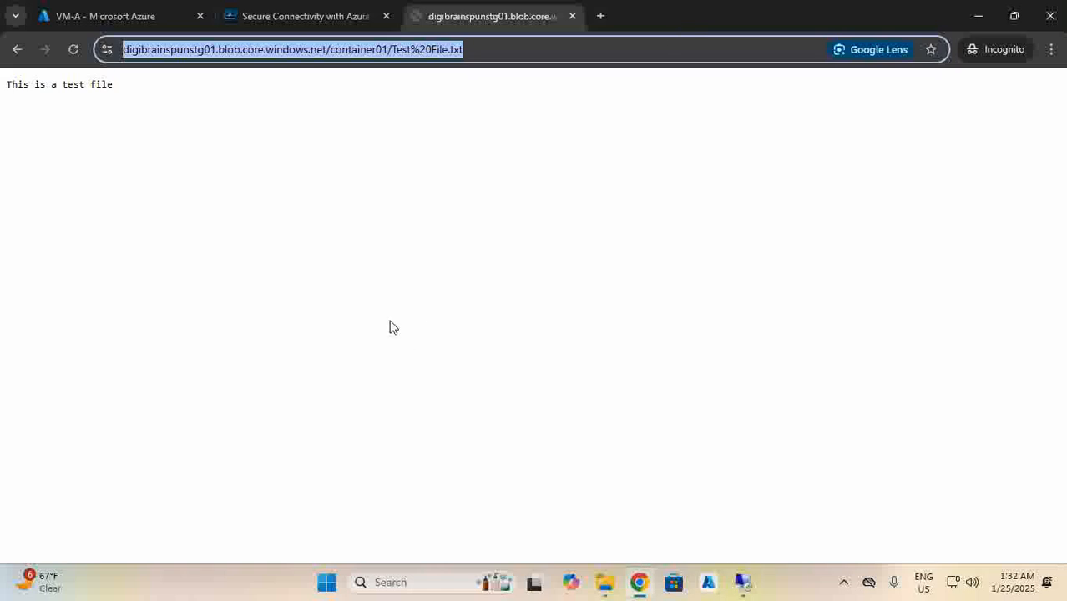
Open VM-B's Connect page from RG01 and copy its public IP 52.140.100.111.
left_click(107, 19)
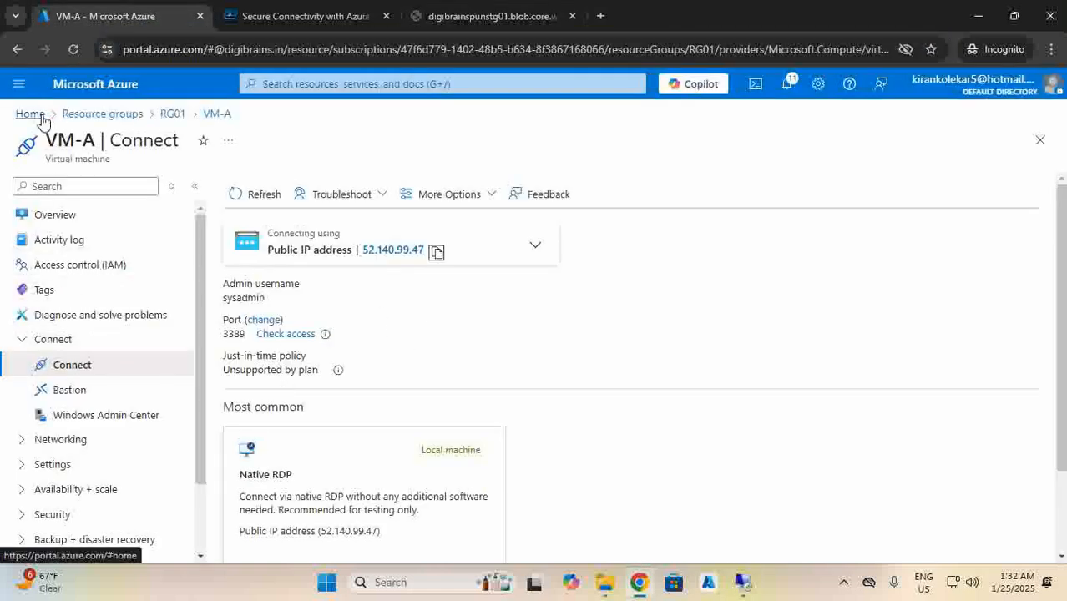
left_click(167, 117)
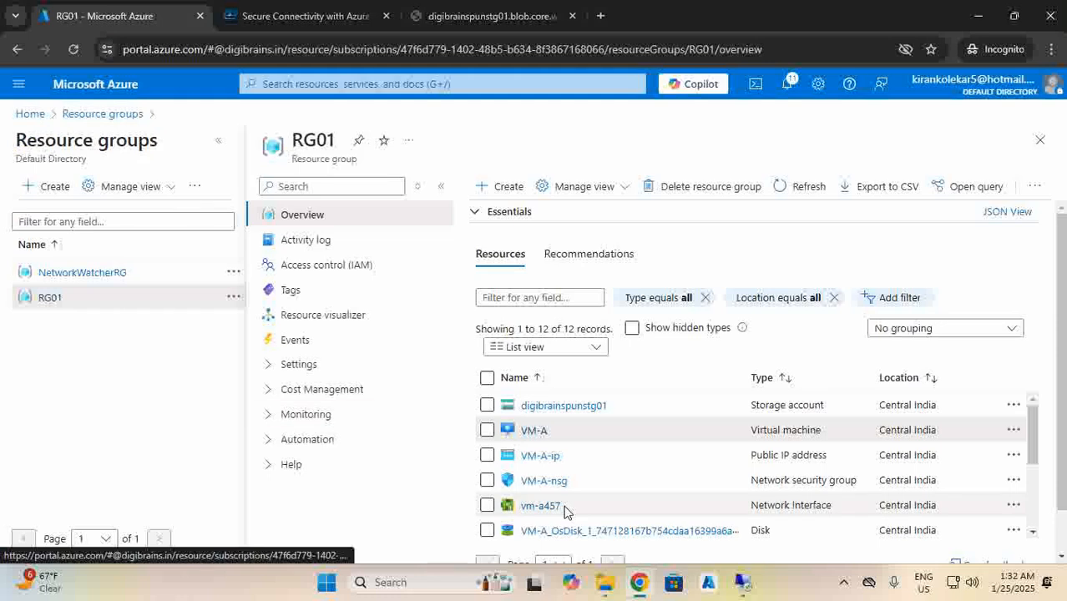
scroll(551, 501, "down", 3)
left_click(527, 413)
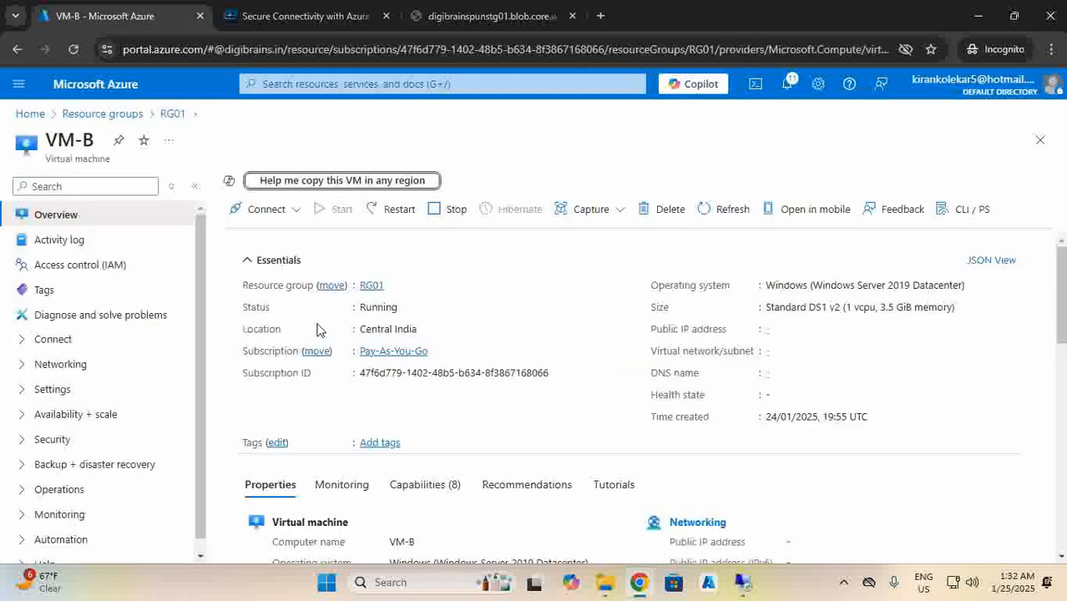
left_click(265, 209)
left_click(250, 236)
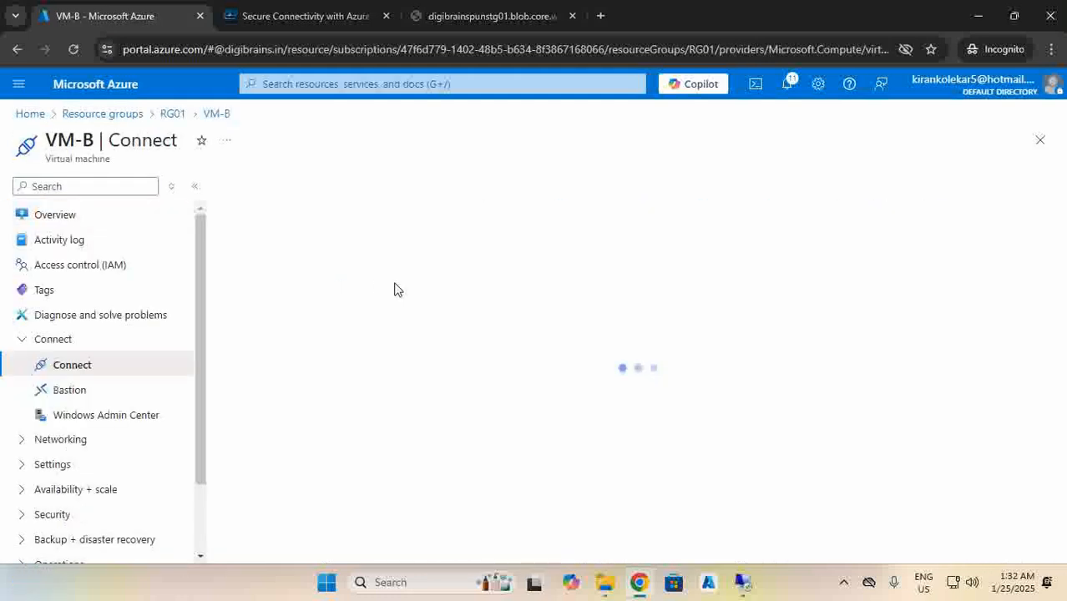
left_click(441, 252)
Start a Remote Desktop connection to 52.140.100.111, sign in with the admin credentials, accept the certificate.
right_click(742, 582)
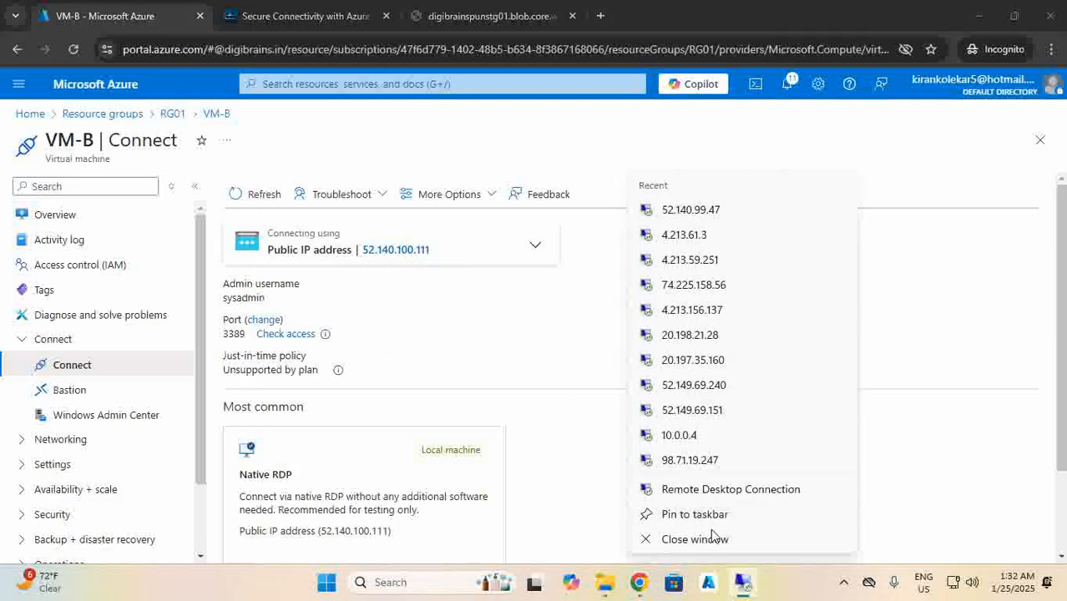
left_click(699, 491)
key("ctrl+v")
key("Return")
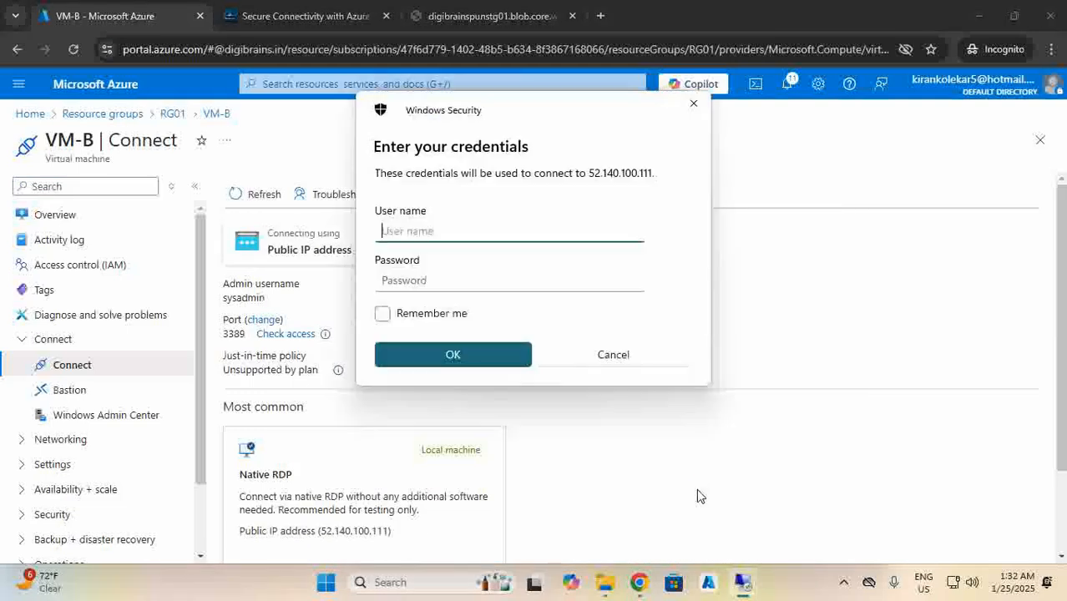
type("sysadmin")
key("Tab")
type("•••••••••••")
key("Return")
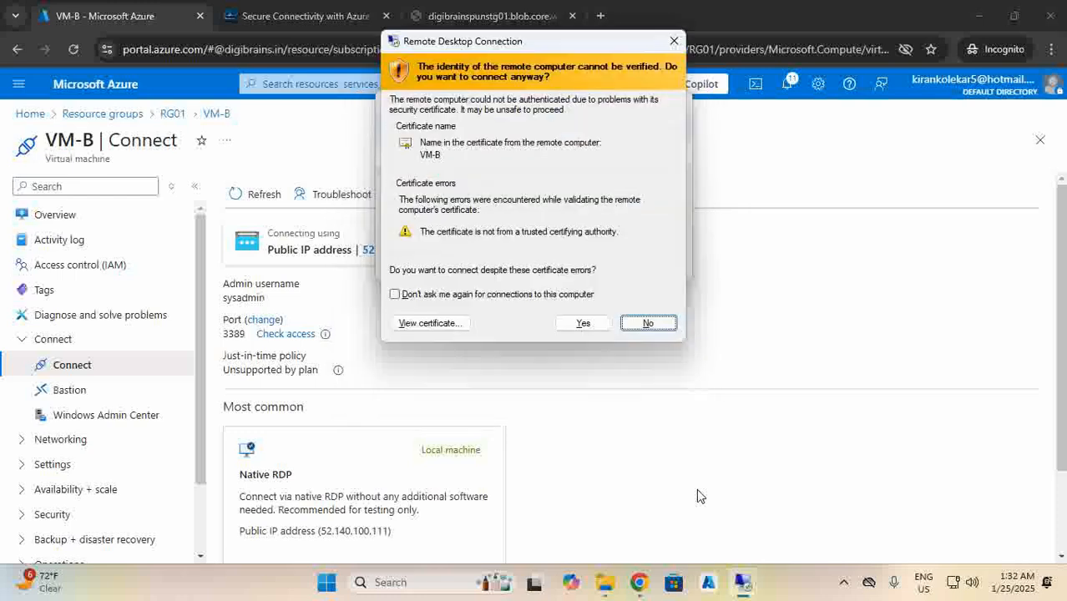
left_click(582, 324)
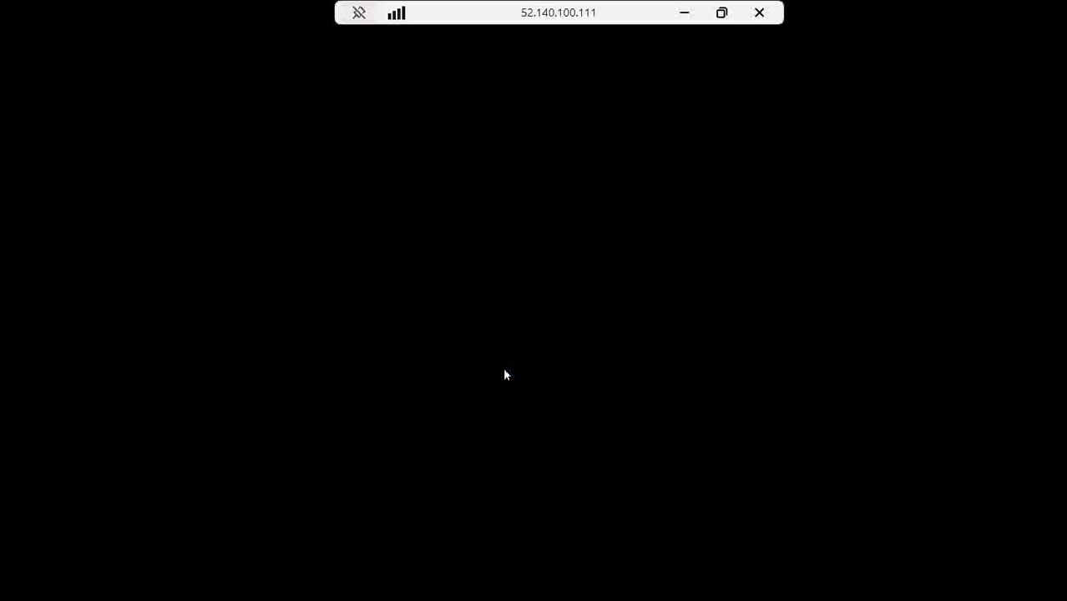
left_click(682, 13)
Copy the blob URL from local Chrome and bring the VM-B remote session forward.
left_click(429, 18)
right_click(394, 49)
left_click(442, 159)
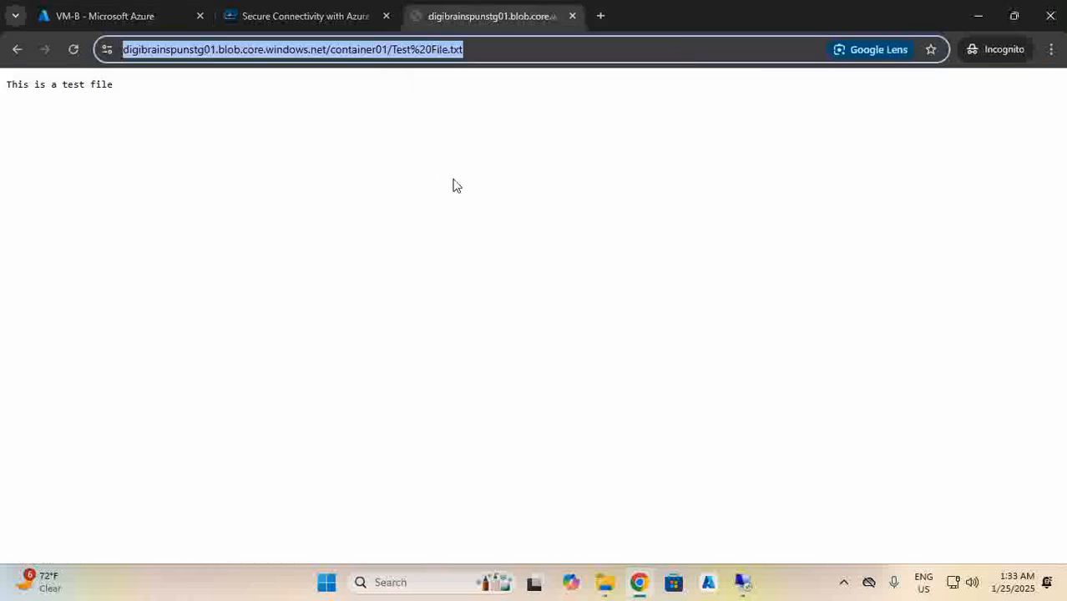
left_click(744, 583)
left_click(817, 499)
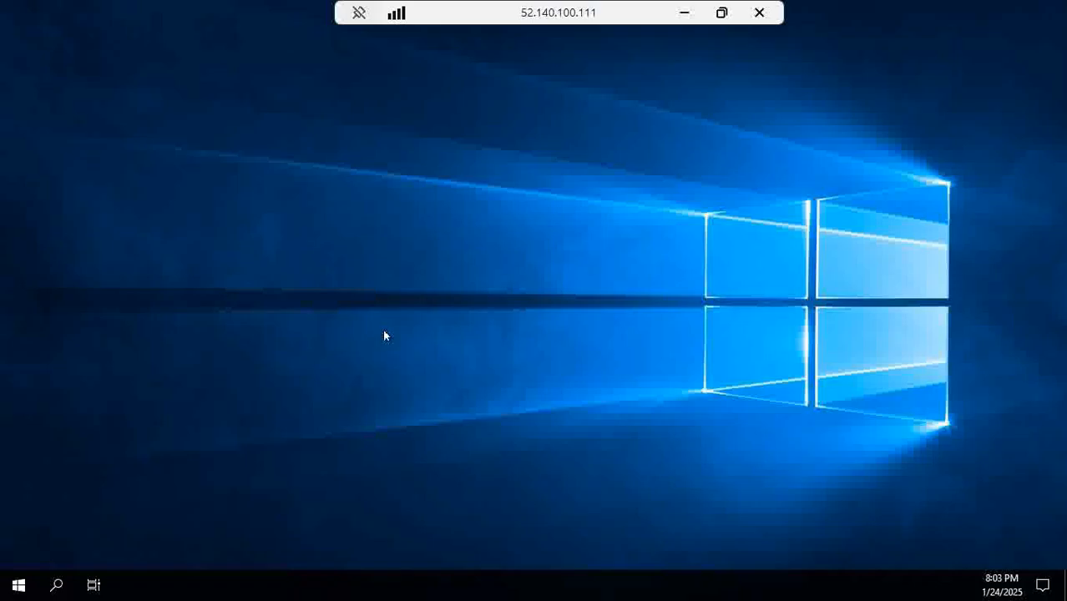
Launch Microsoft Edge on VM-B and skip its first-run setup.
double_click(31, 102)
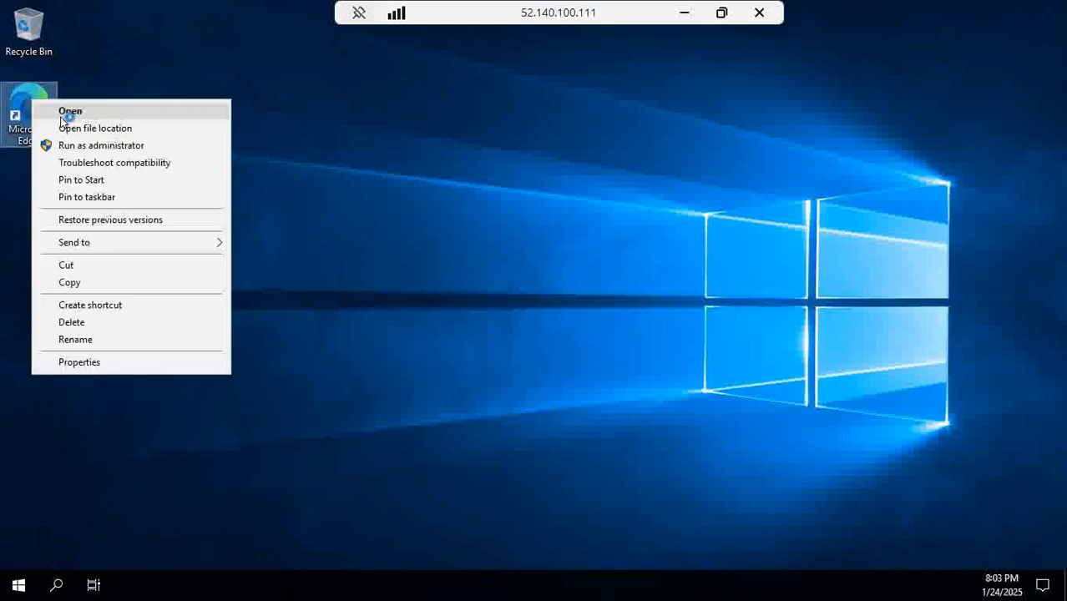
left_click(60, 111)
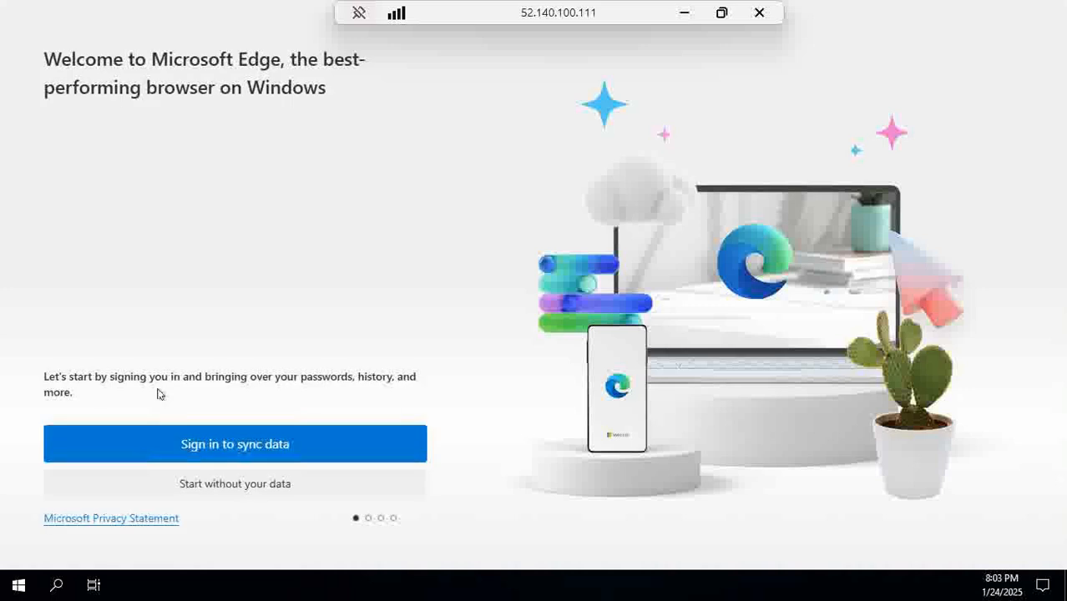
left_click(200, 486)
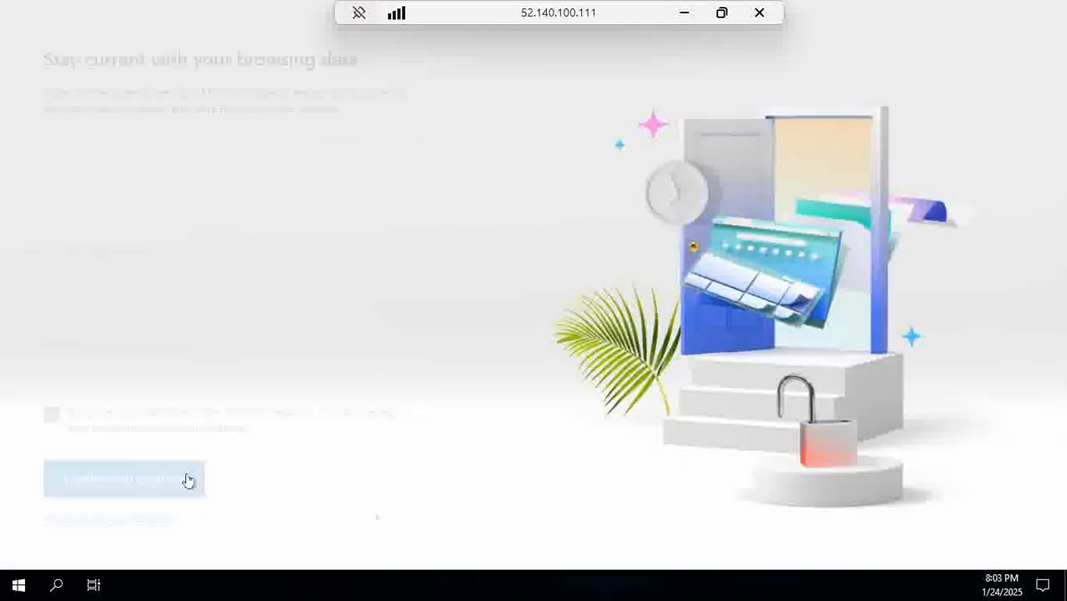
left_click(51, 415)
left_click(83, 478)
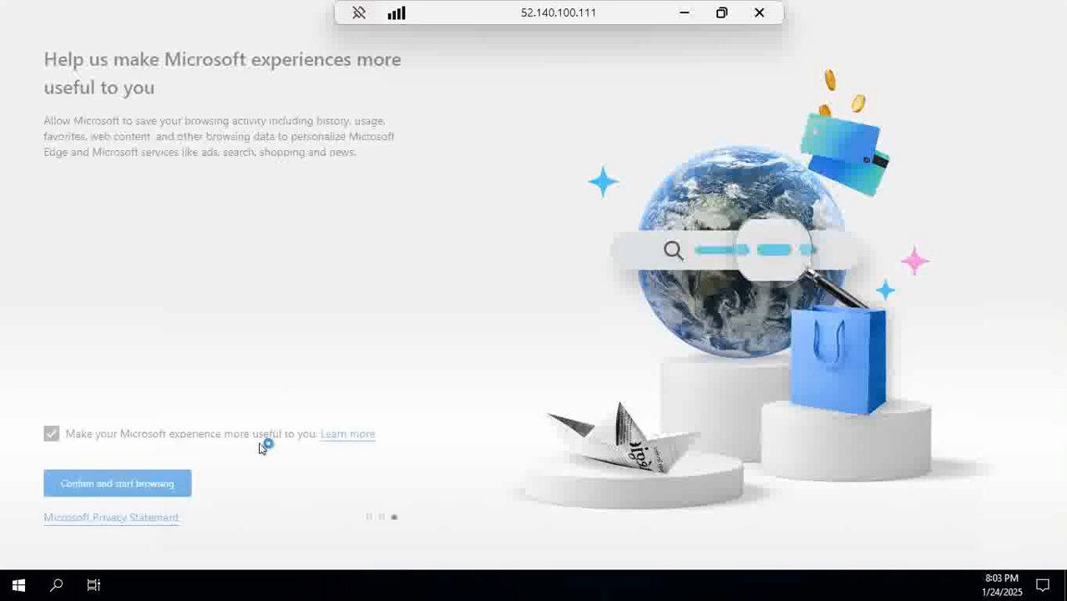
left_click(52, 434)
left_click(109, 493)
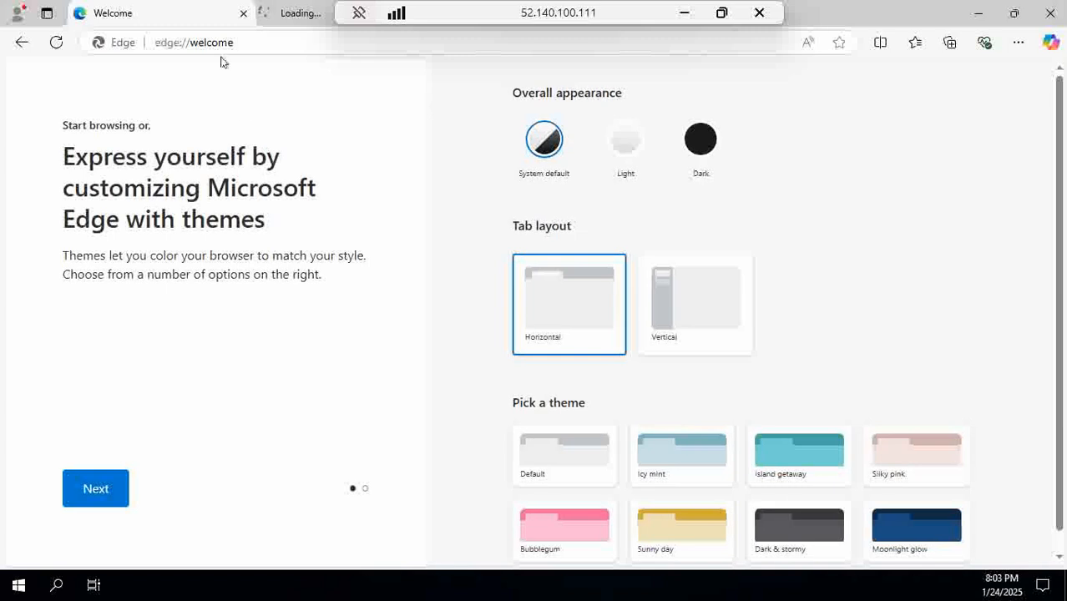
Load the pasted blob URL in Edge, showing 'This is a test file', then minimize RDP.
left_click(243, 42)
key("ctrl+v")
key("Return")
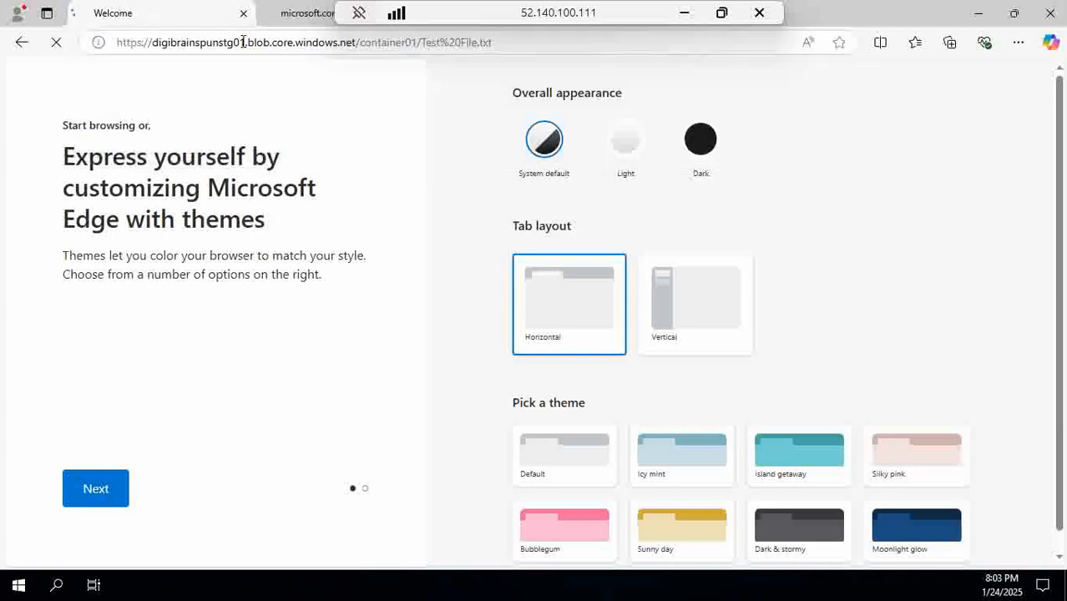
left_click_drag(156, 106, 8, 73)
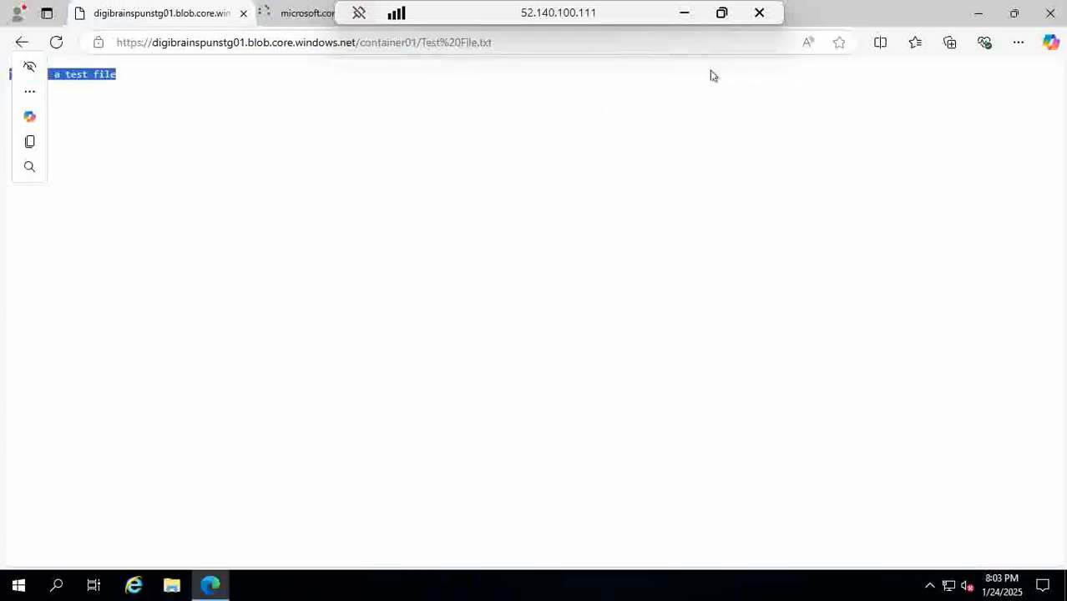
left_click(688, 18)
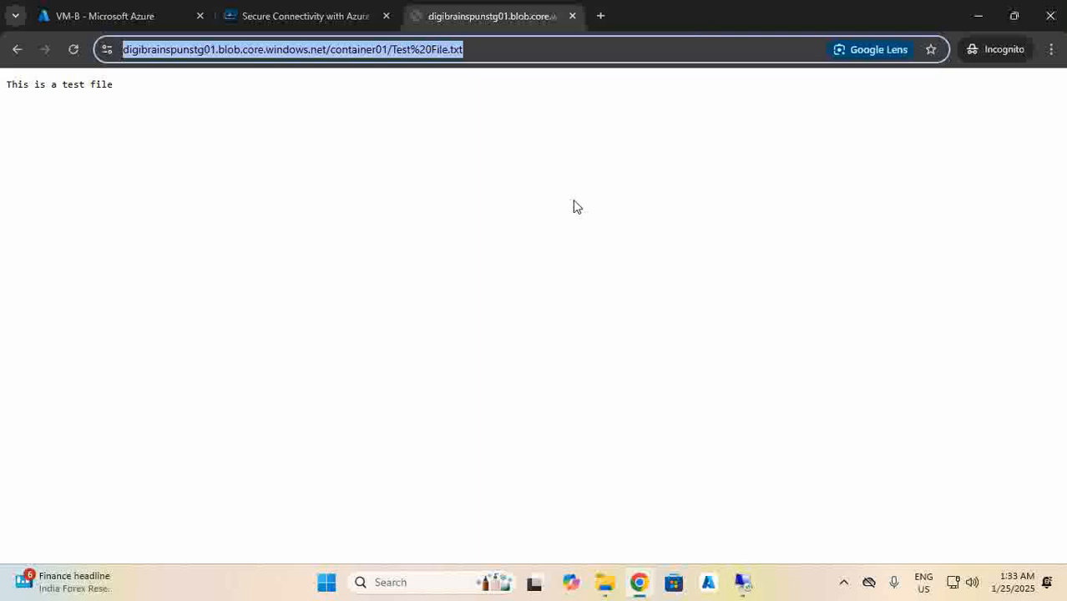
Navigate from Home through Virtual networks to VNET01's Service endpoints page.
left_click(121, 25)
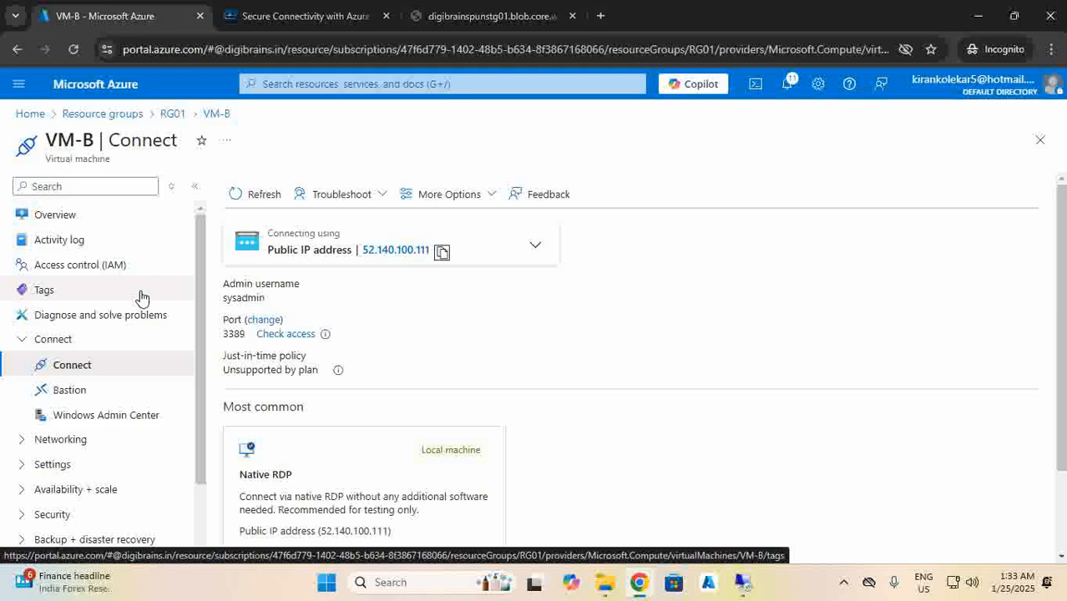
left_click(25, 117)
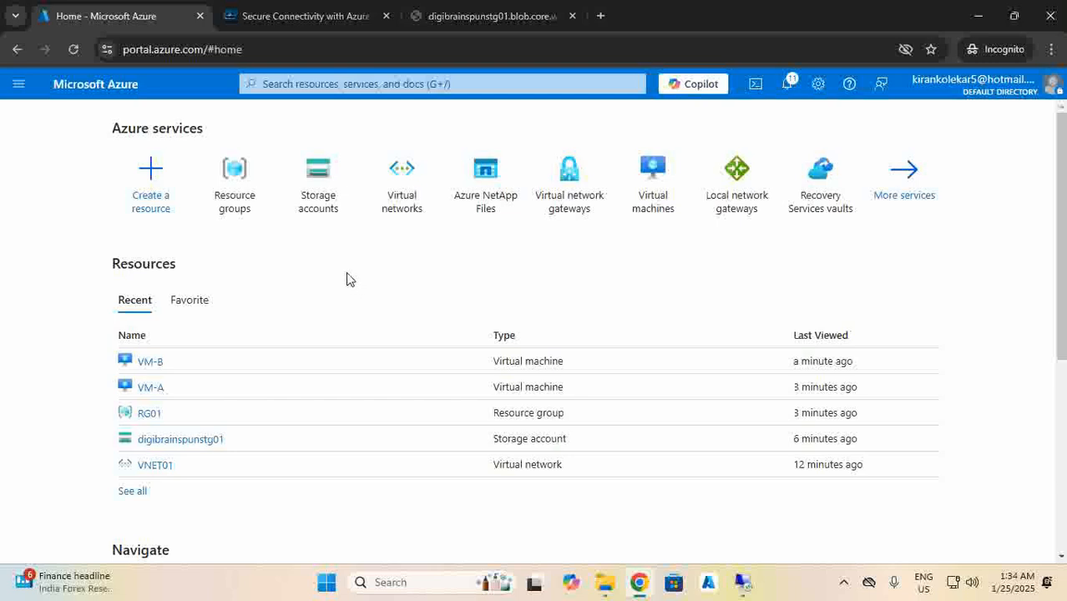
left_click(400, 200)
left_click(79, 309)
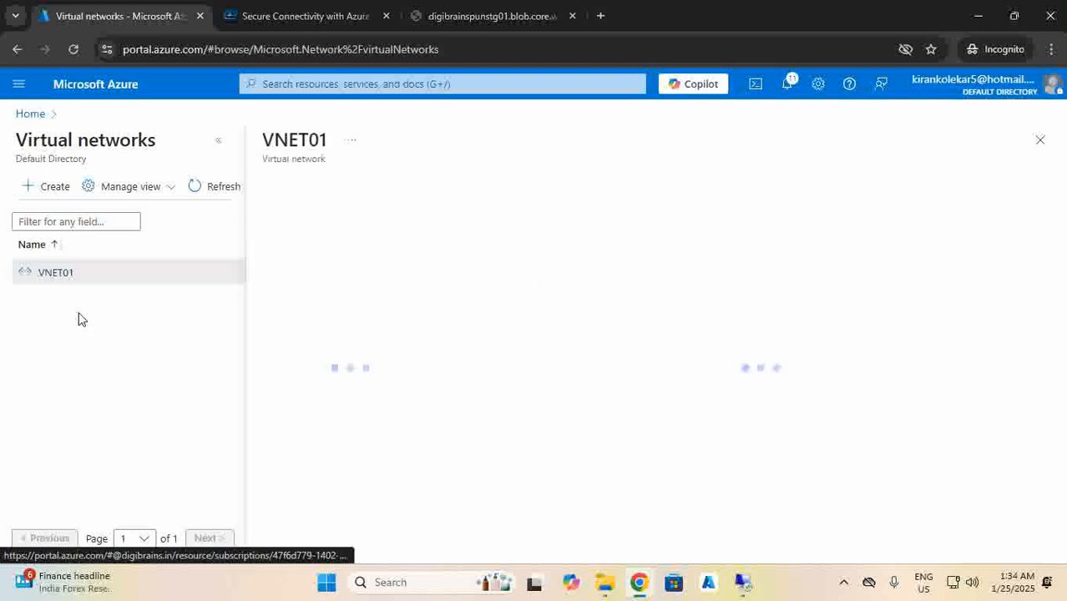
scroll(334, 409, "down", 3)
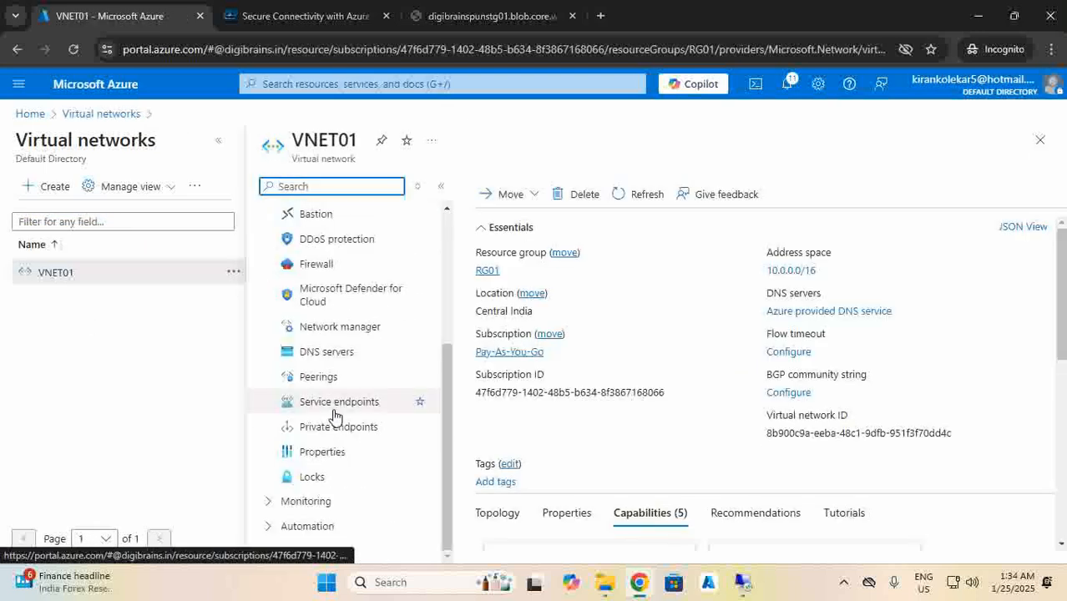
left_click(335, 403)
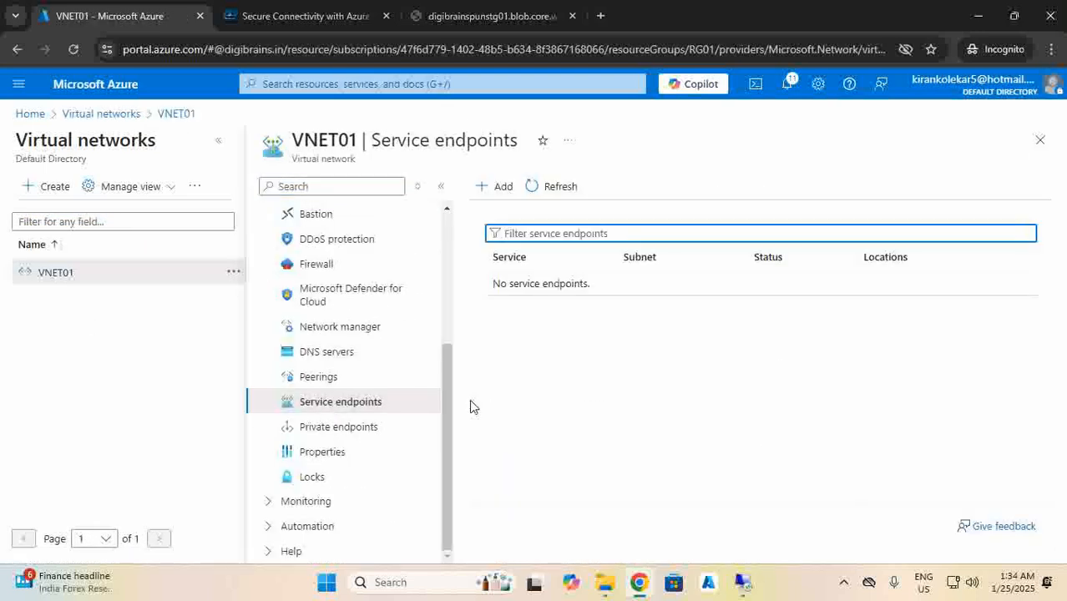
Add a Microsoft.Storage service endpoint on VNET01's Subnet-A.
left_click(493, 191)
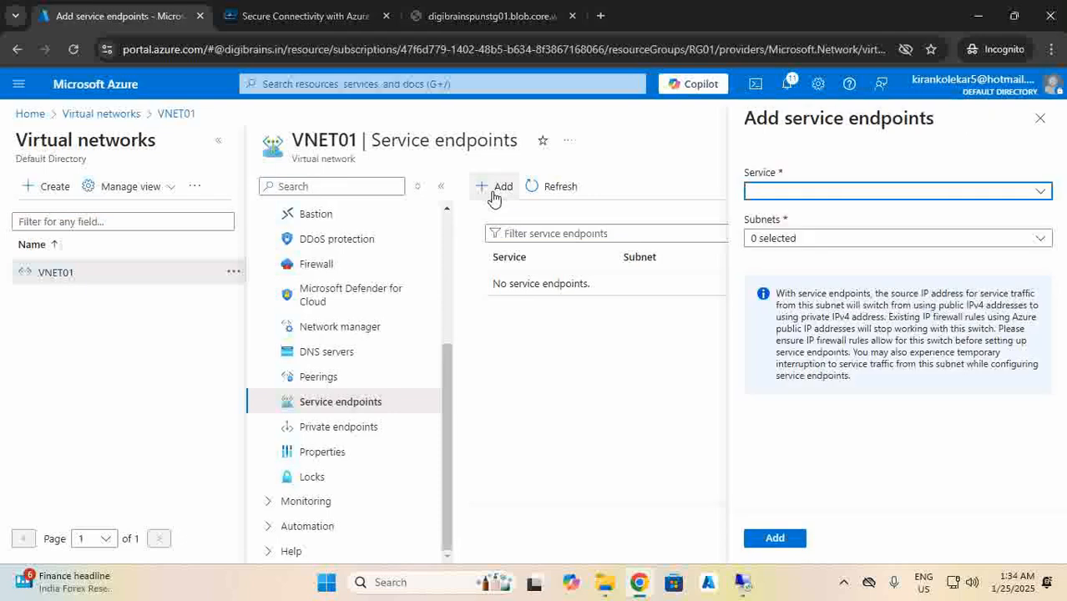
left_click(760, 194)
type("storage")
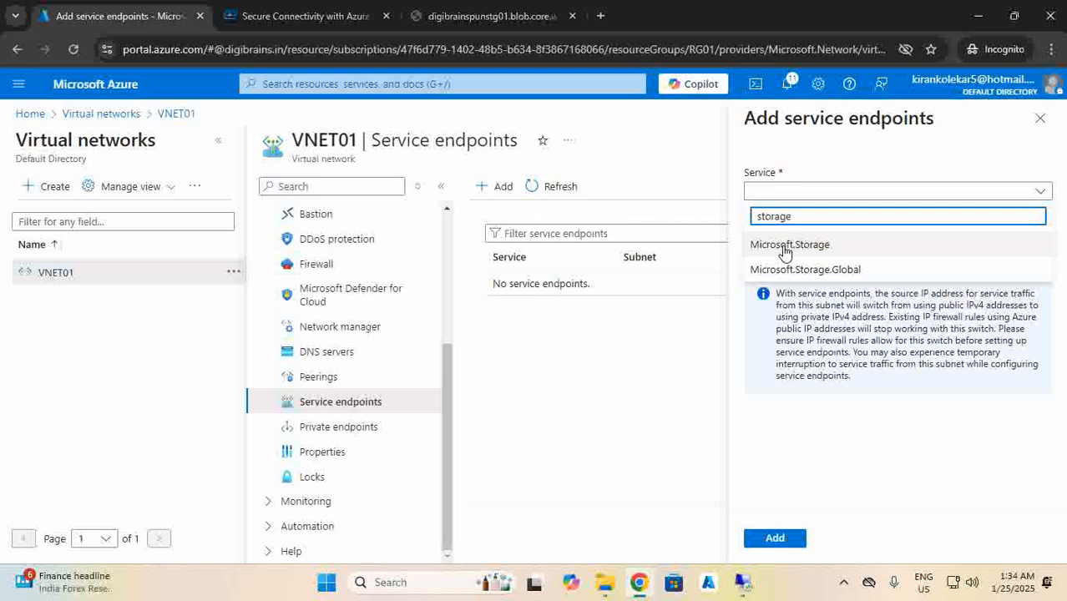
left_click(784, 246)
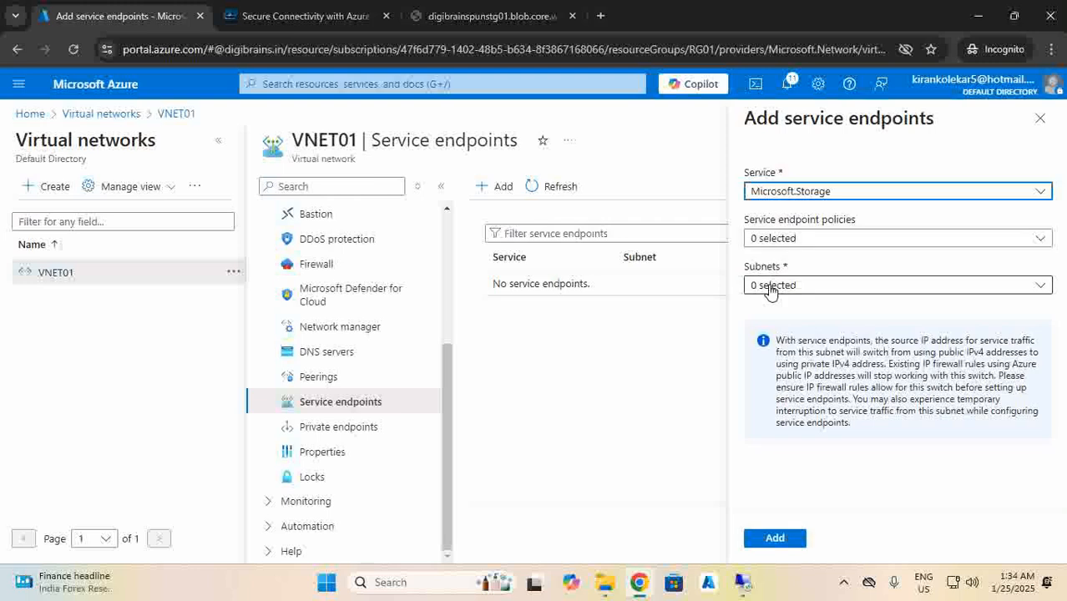
left_click(763, 284)
left_click(758, 338)
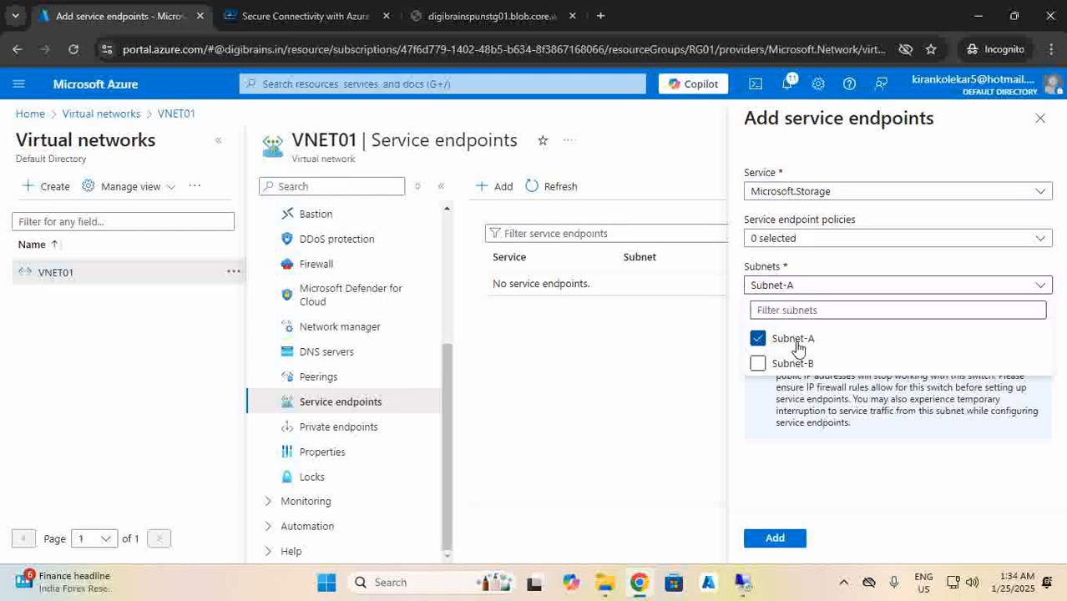
left_click(776, 538)
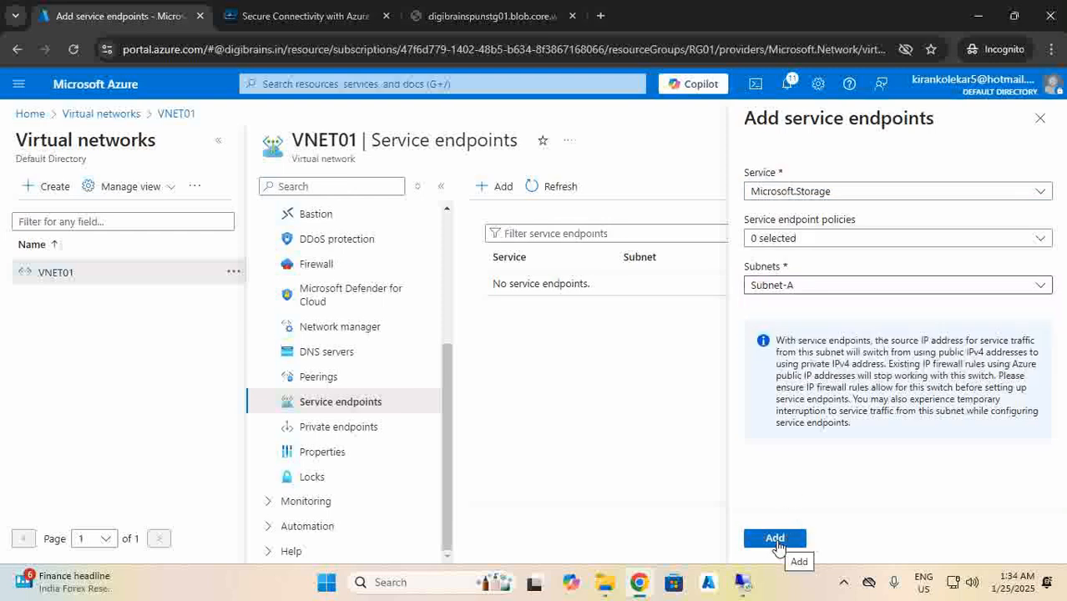
left_click(777, 539)
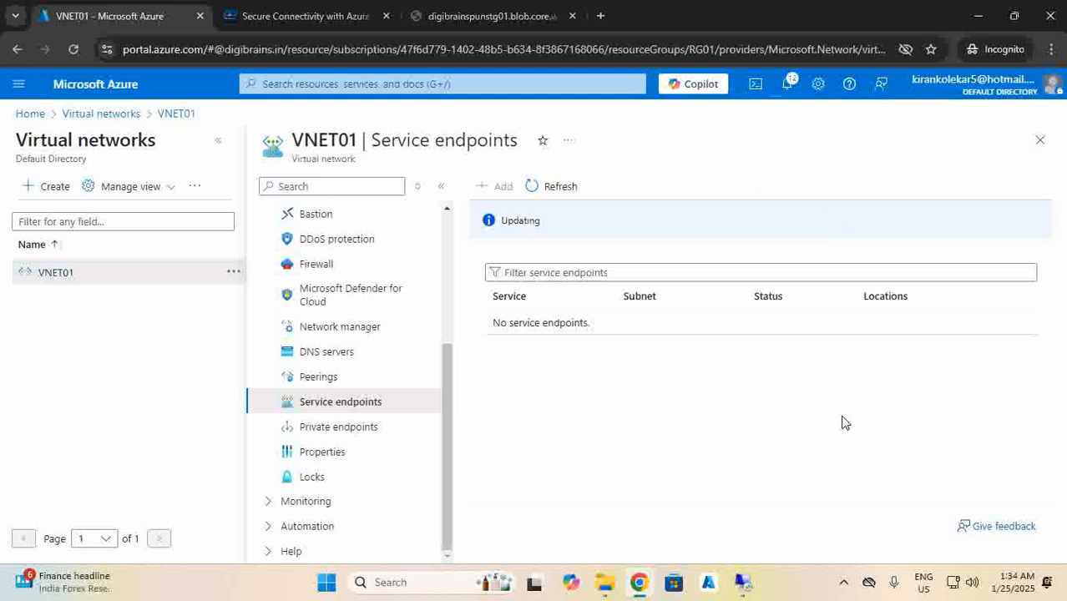
Refresh the endpoints list and expand Microsoft.Storage to verify it covers Subnet-A.
left_click(549, 179)
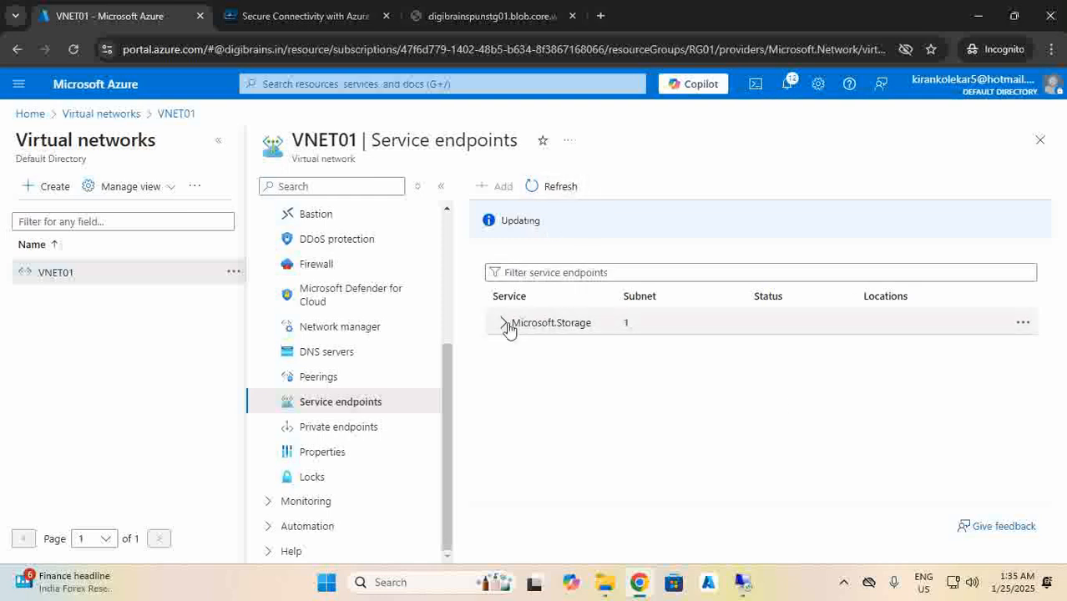
left_click(504, 325)
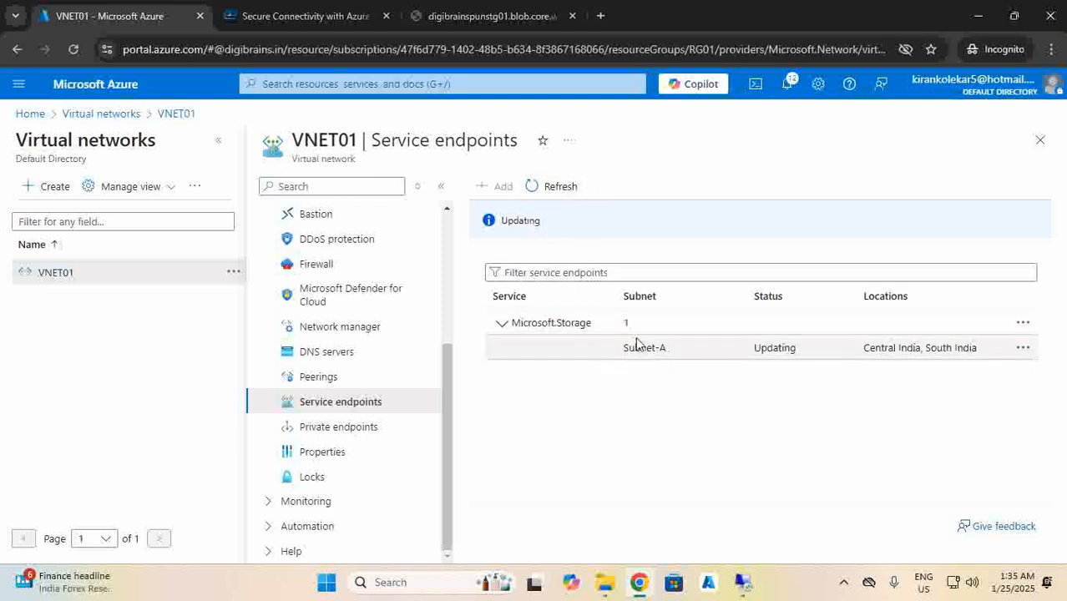
left_click(28, 116)
Open digibrainspunstg01's Networking settings and review its 'Enabled from all networks' public access setting.
left_click(397, 208)
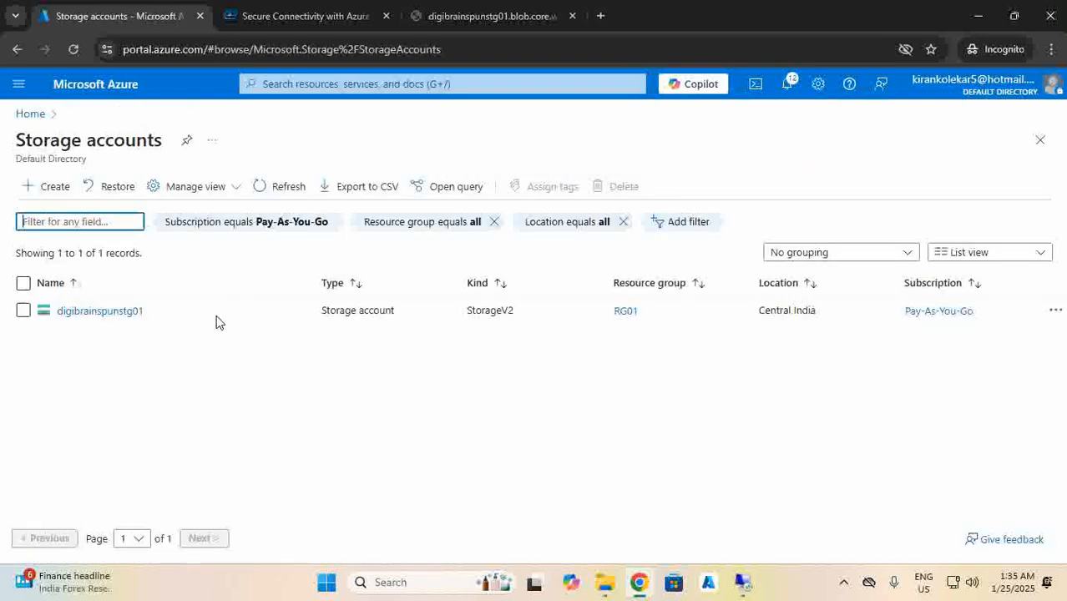
left_click(100, 312)
scroll(311, 354, "down", 2)
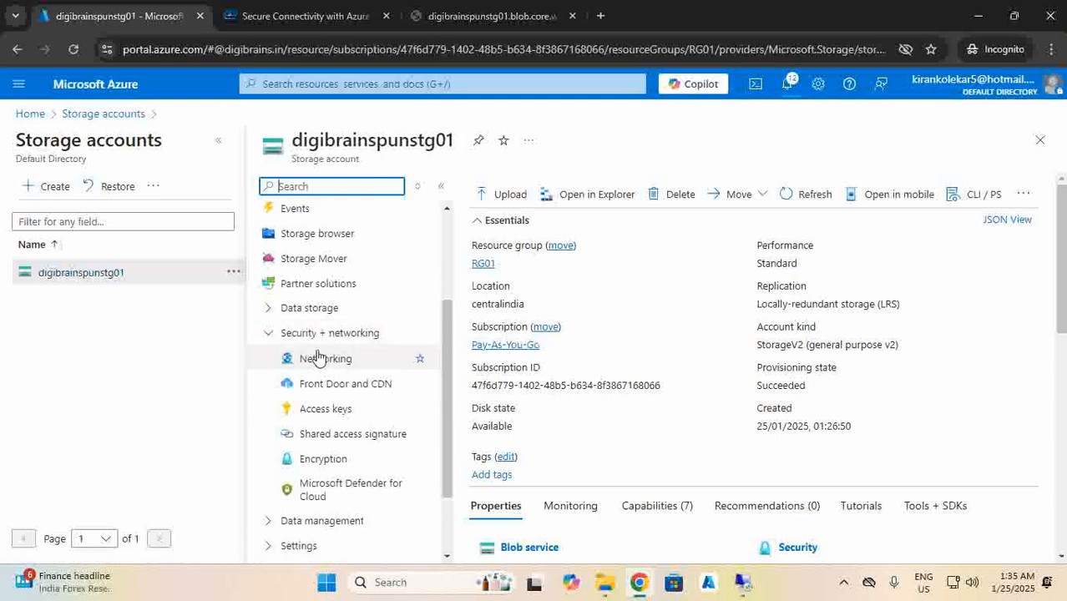
left_click(317, 360)
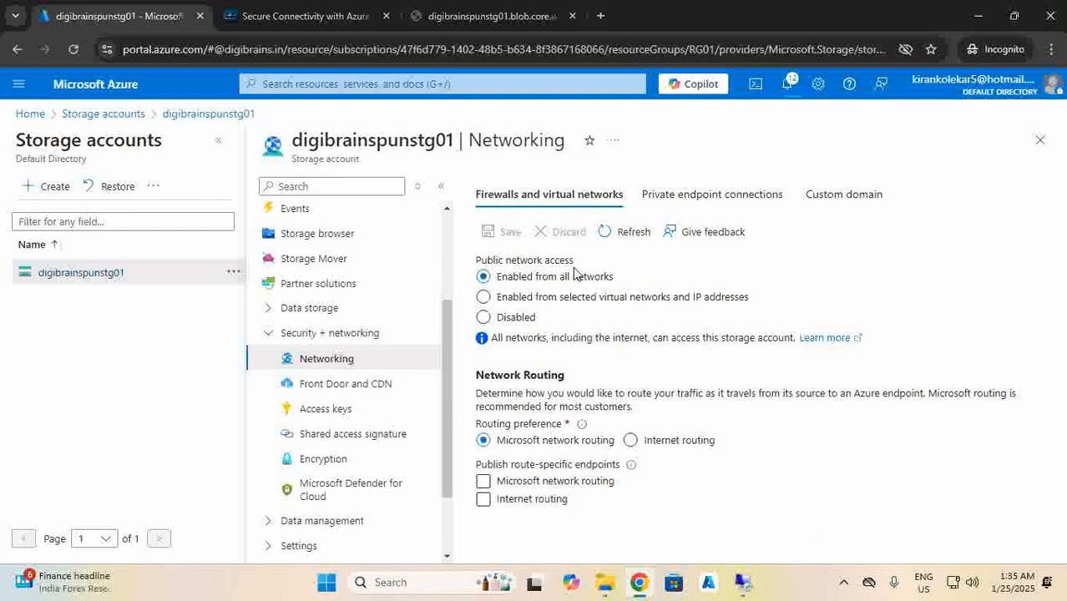
left_click_drag(574, 269, 488, 255)
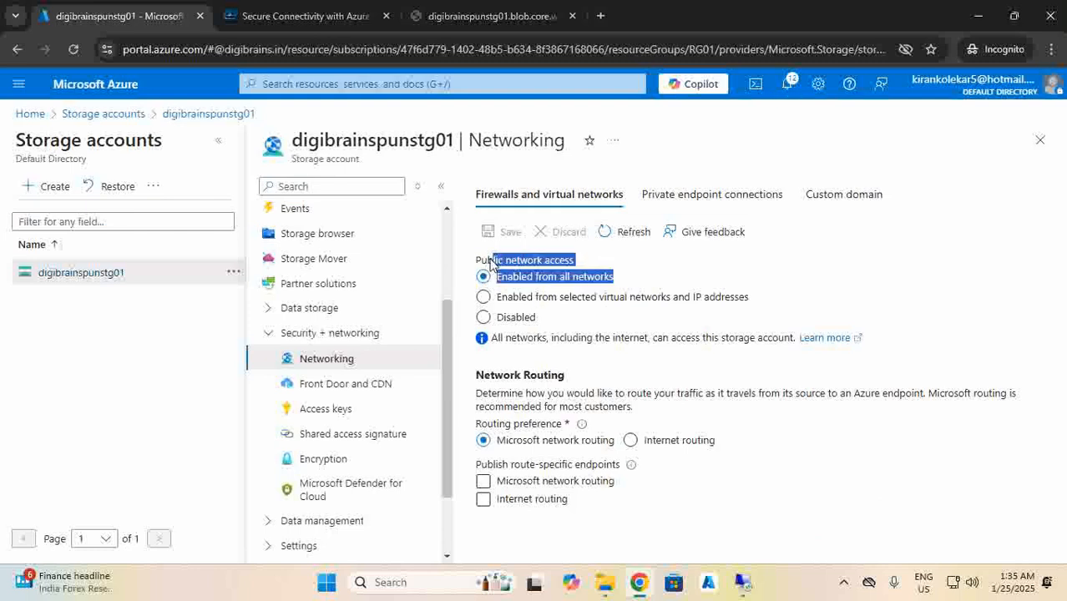
left_click(617, 287)
left_click_drag(627, 283, 526, 282)
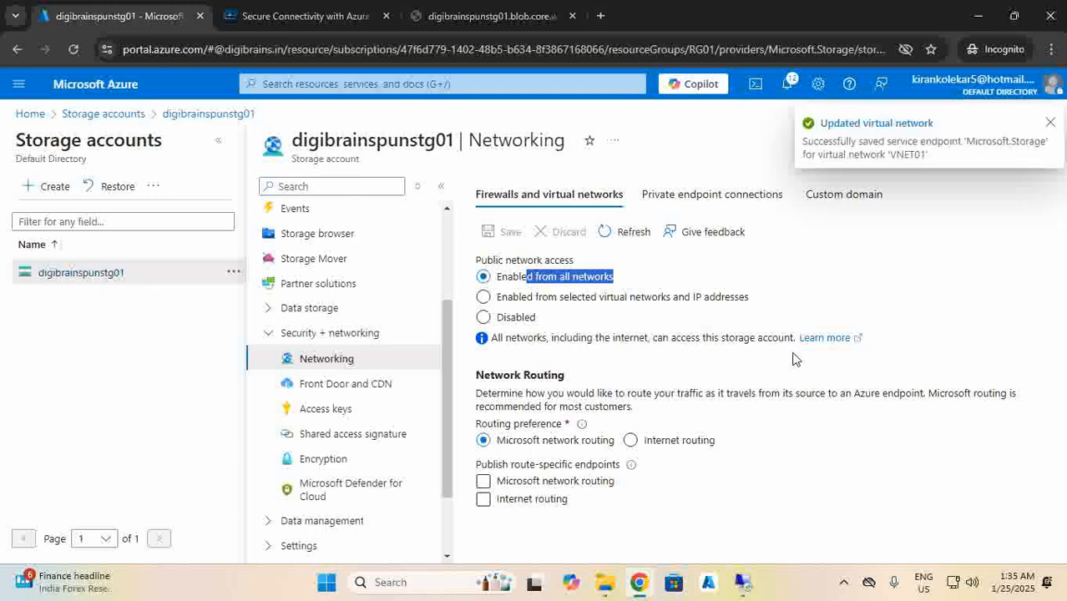
Dismiss the notification and switch public access to 'Enabled from selected virtual networks and IP addresses'.
left_click(1050, 125)
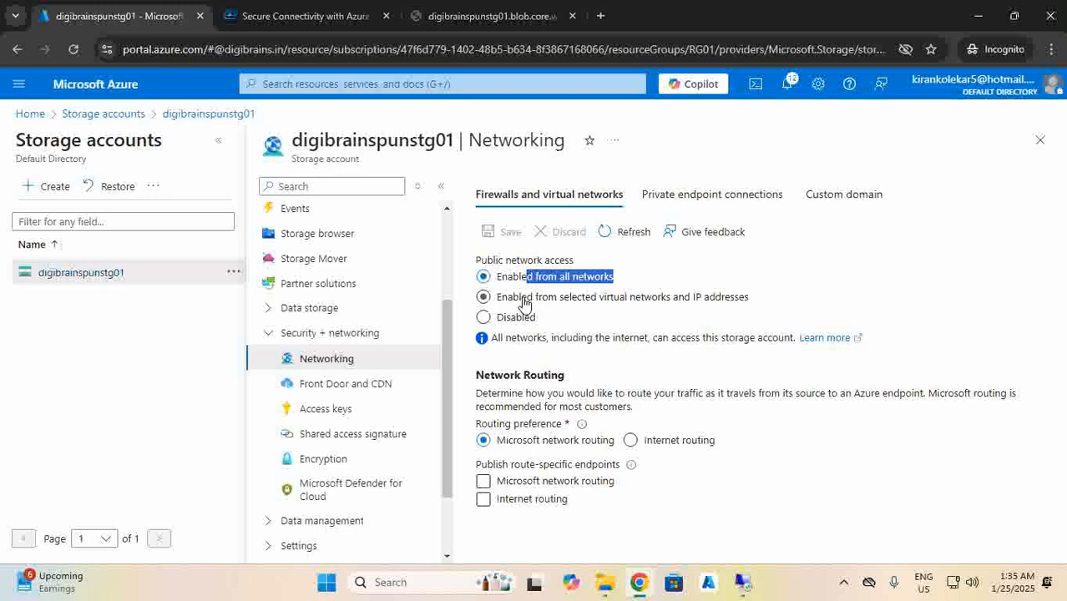
left_click(687, 299)
scroll(566, 342, "down", 3)
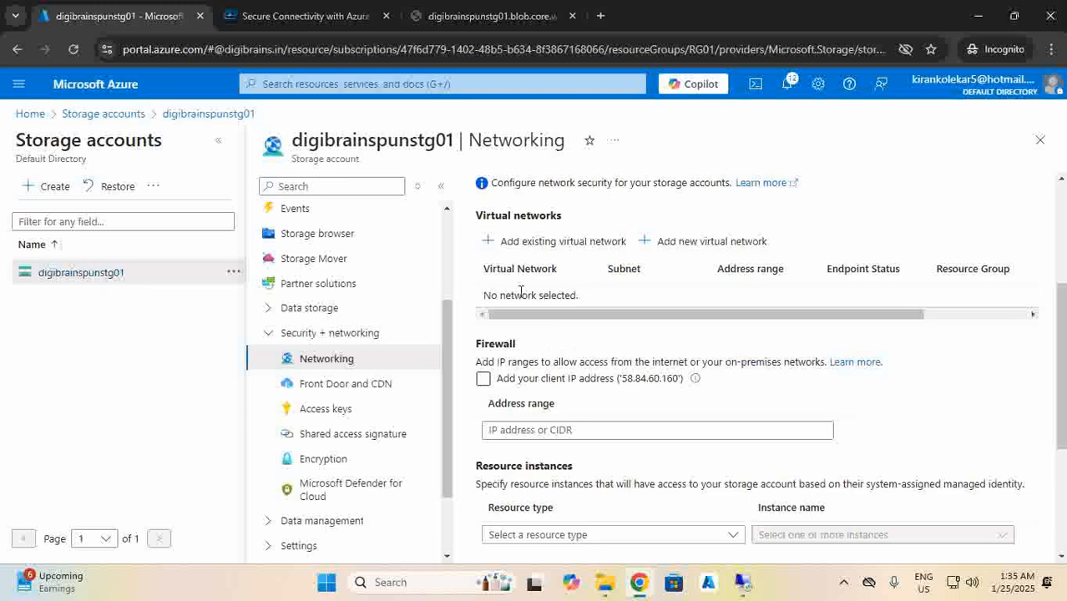
Add existing virtual network VNET01 with Subnet-A to the storage account's allowed networks.
left_click(524, 243)
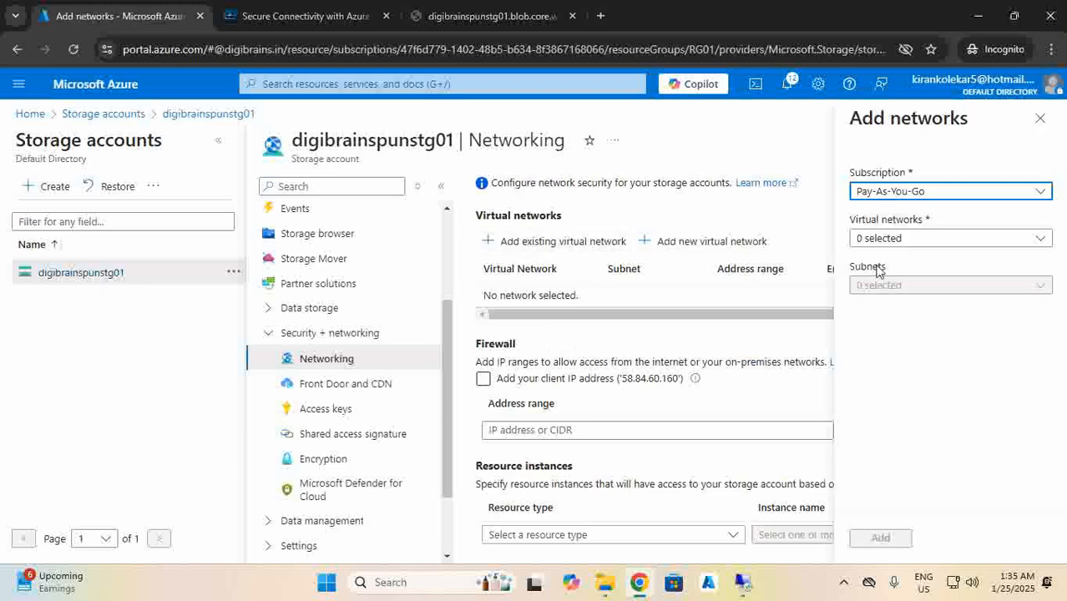
left_click(886, 240)
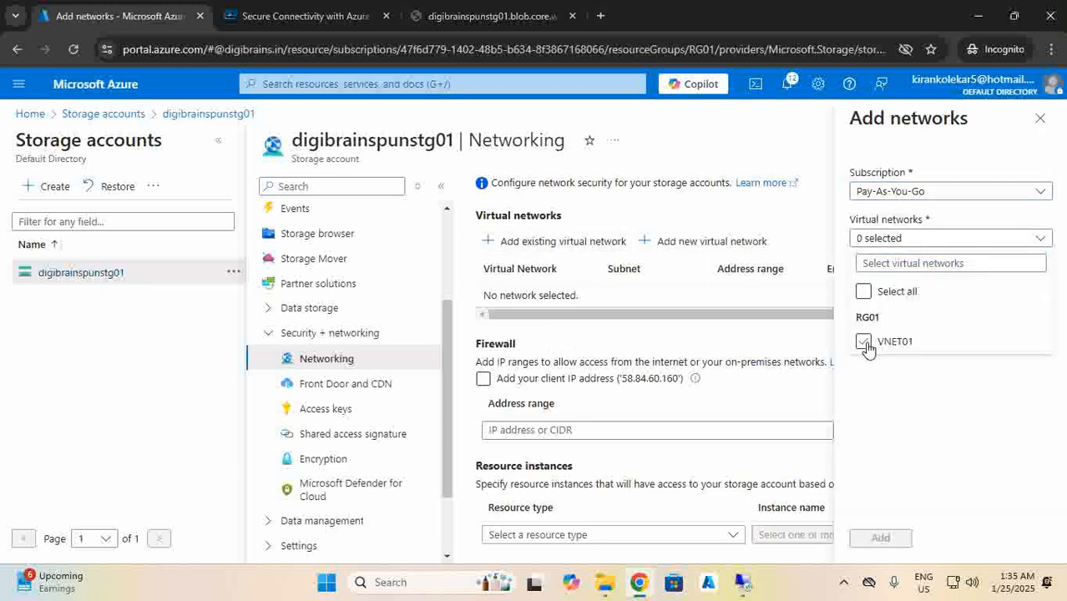
left_click(863, 343)
left_click(876, 310)
left_click(876, 286)
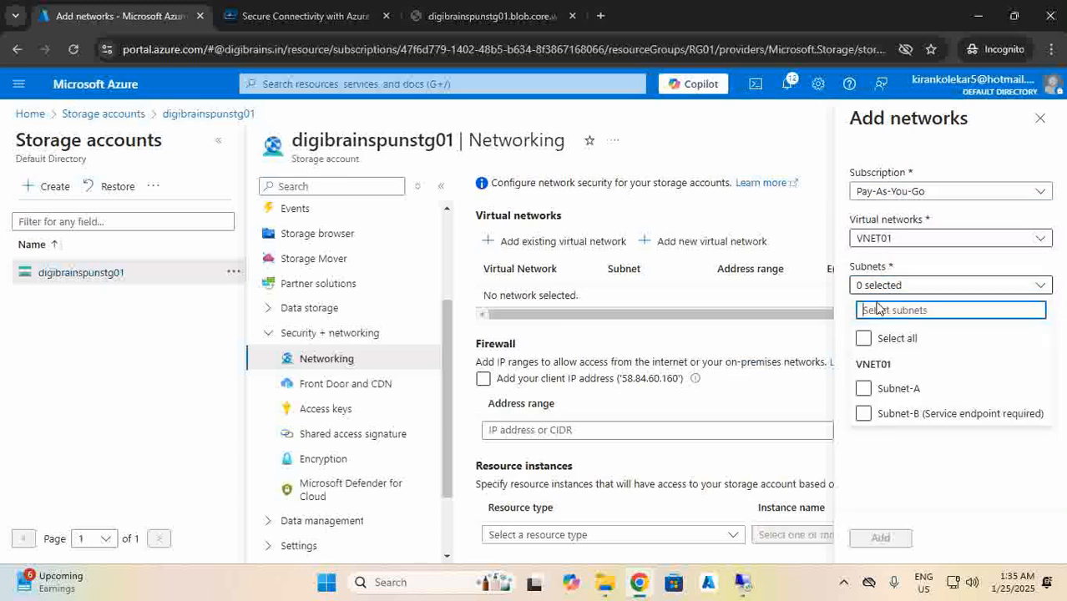
left_click(863, 388)
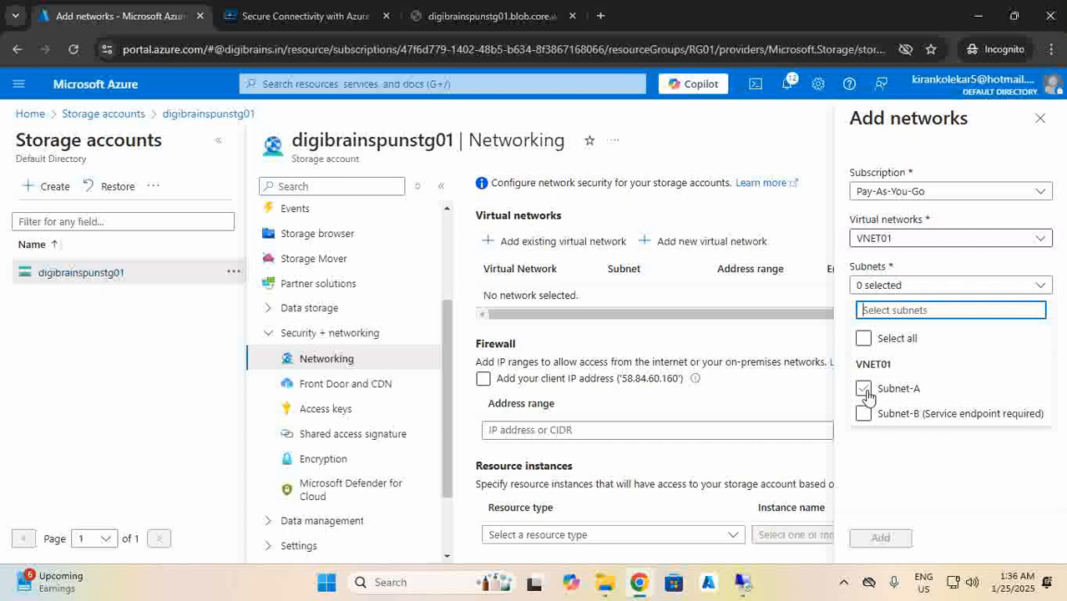
left_click(863, 389)
left_click(882, 477)
left_click(879, 538)
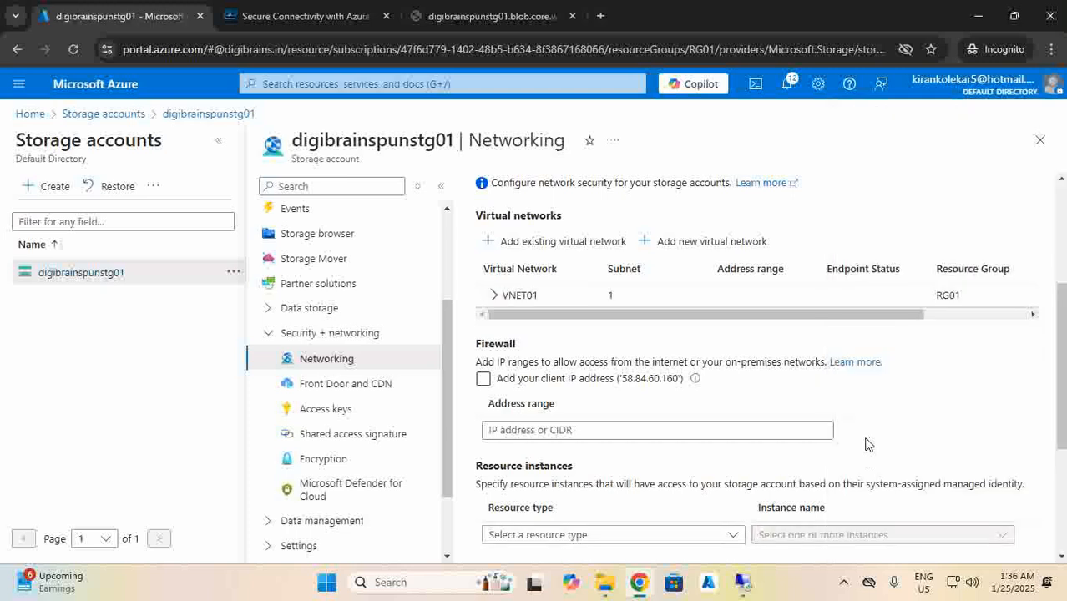
Save the storage account's firewall settings restricting access to selected networks.
scroll(577, 347, "up", 3)
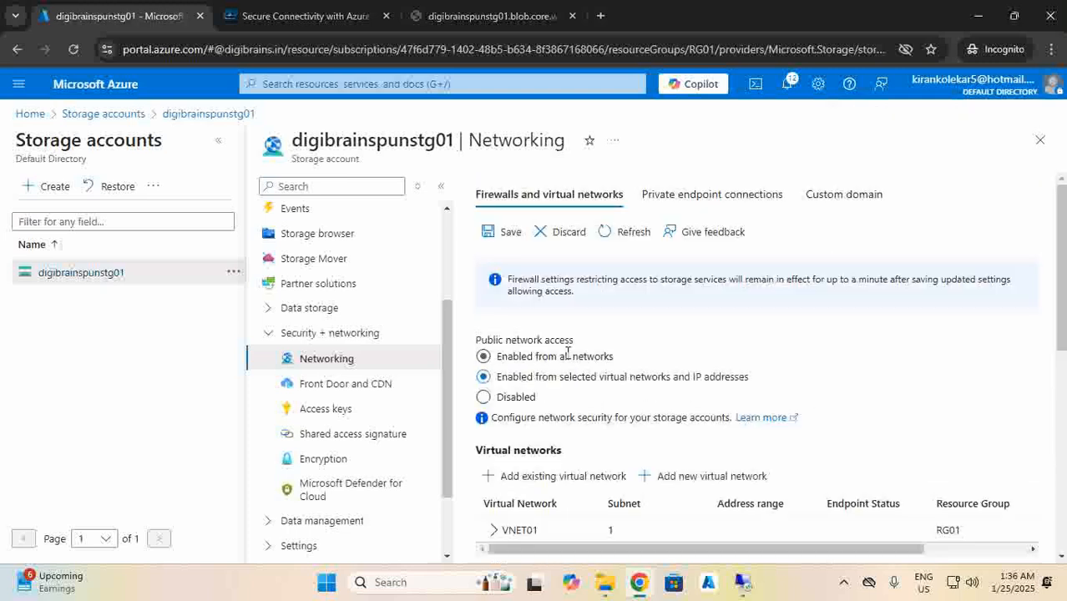
left_click(503, 241)
scroll(564, 327, "down", 3)
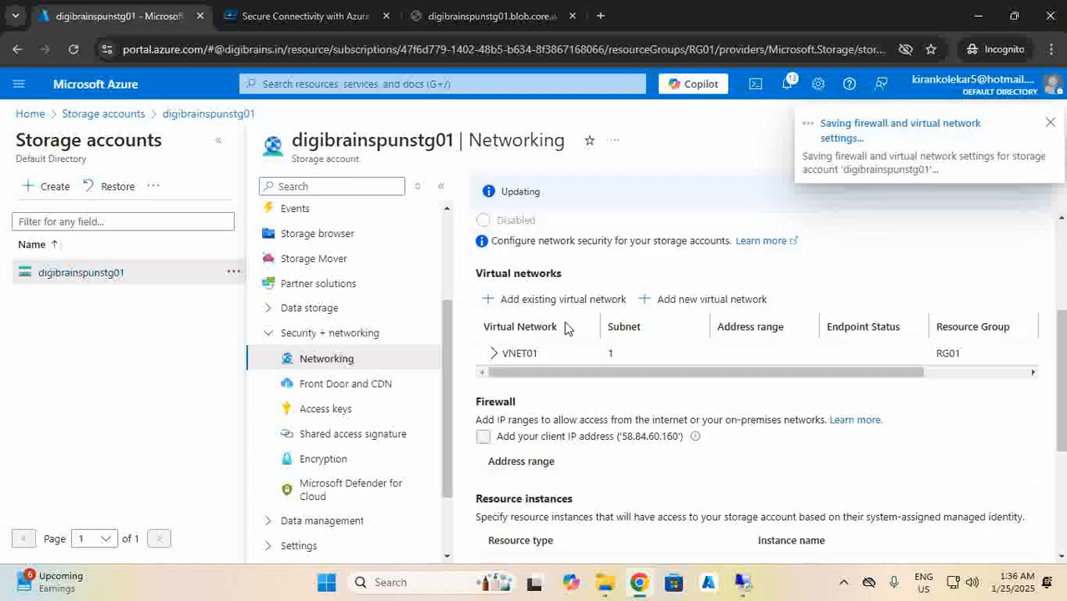
scroll(568, 331, "down", 2)
scroll(559, 342, "up", 2)
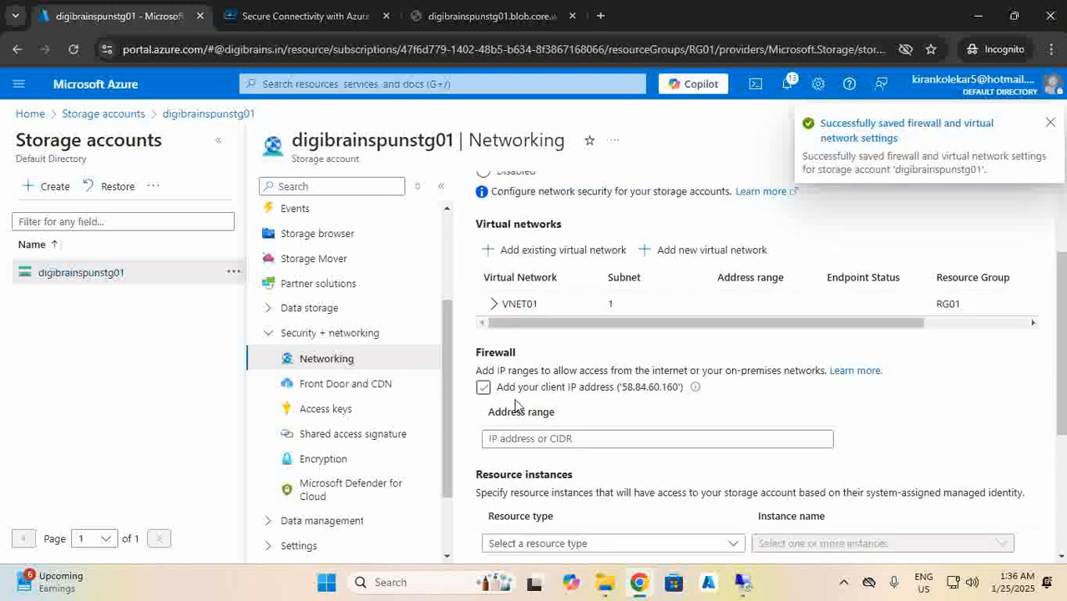
left_click(545, 439)
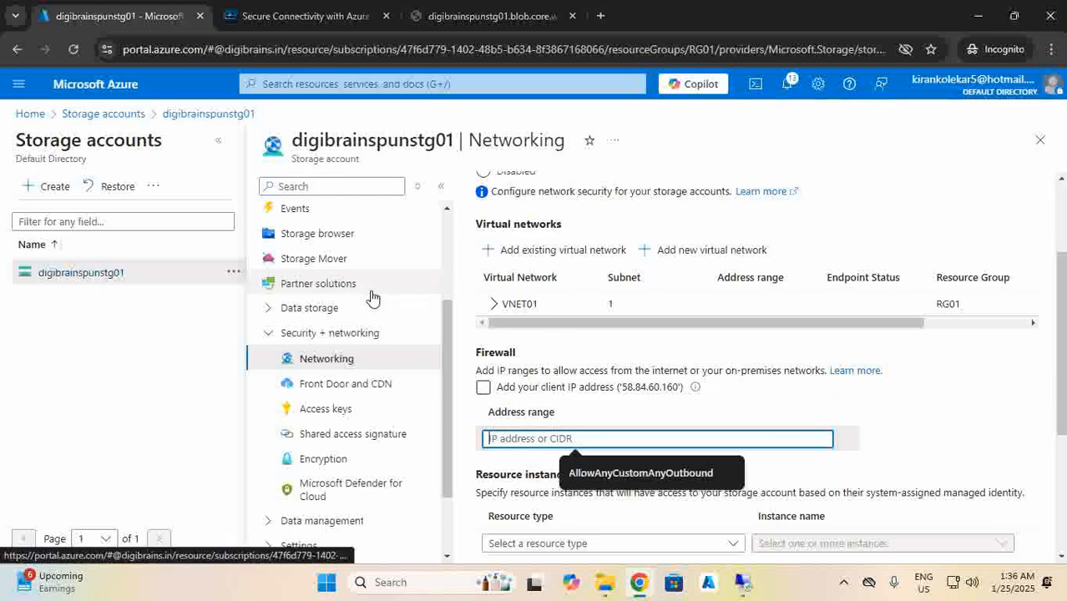
left_click(581, 389)
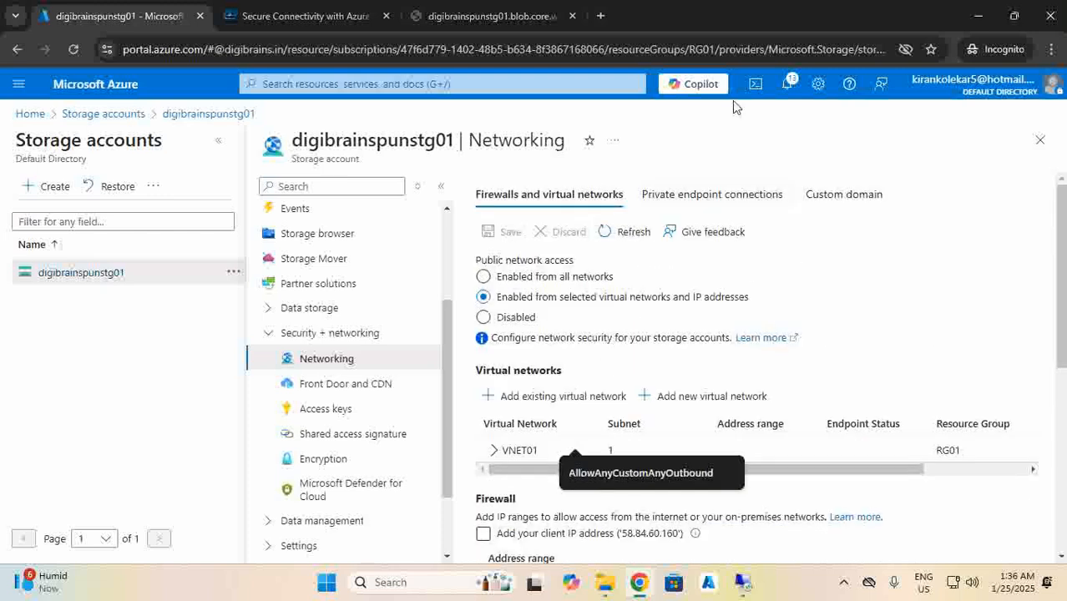
Confirm in Notifications that the firewall and virtual network settings saved successfully.
left_click(786, 84)
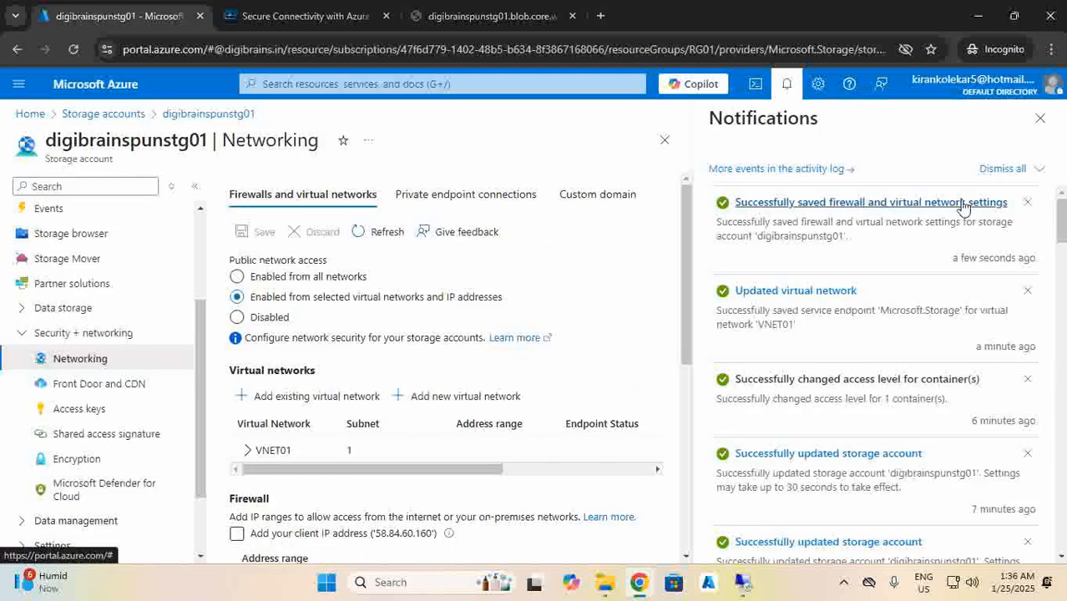
left_click(1040, 118)
scroll(531, 410, "down", 4)
scroll(533, 412, "up", 4)
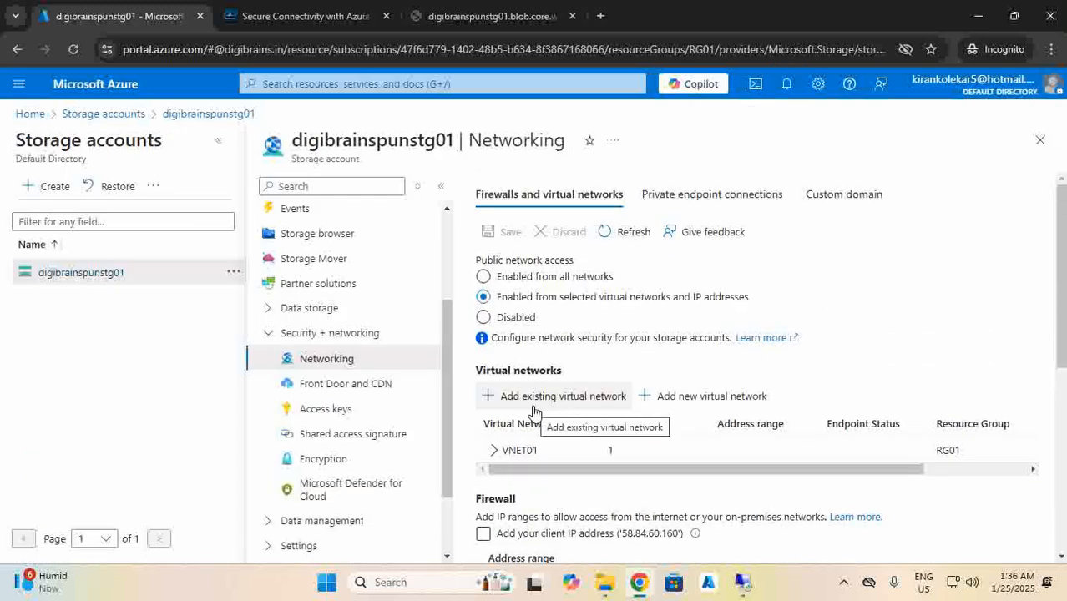
scroll(534, 411, "down", 4)
scroll(535, 411, "up", 4)
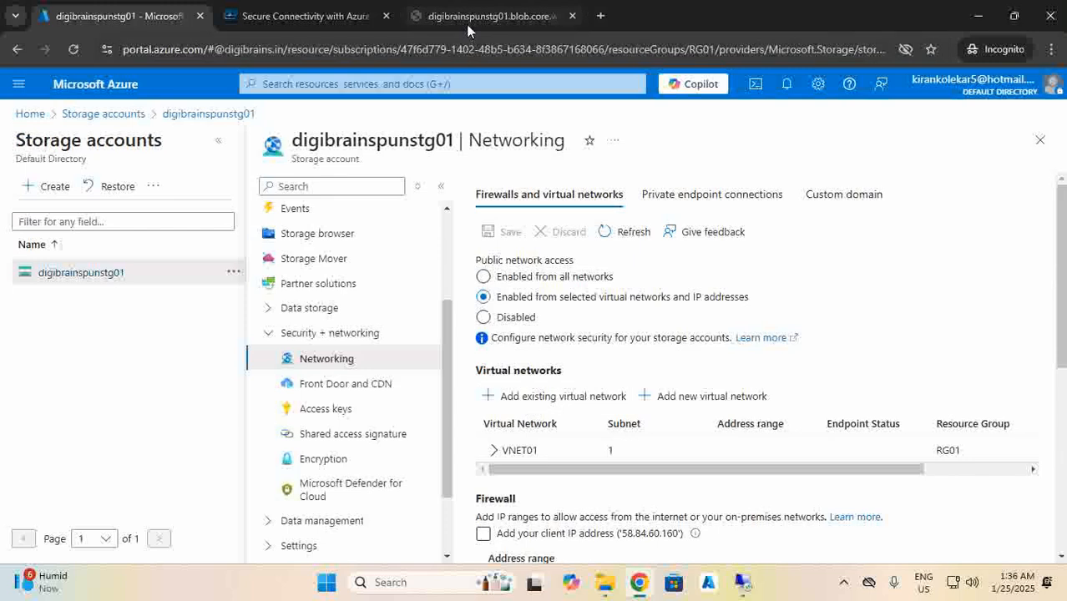
Reload the Test File.txt blob link locally and confirm the AuthorizationFailure error.
left_click(492, 16)
left_click(127, 57)
left_click(73, 49)
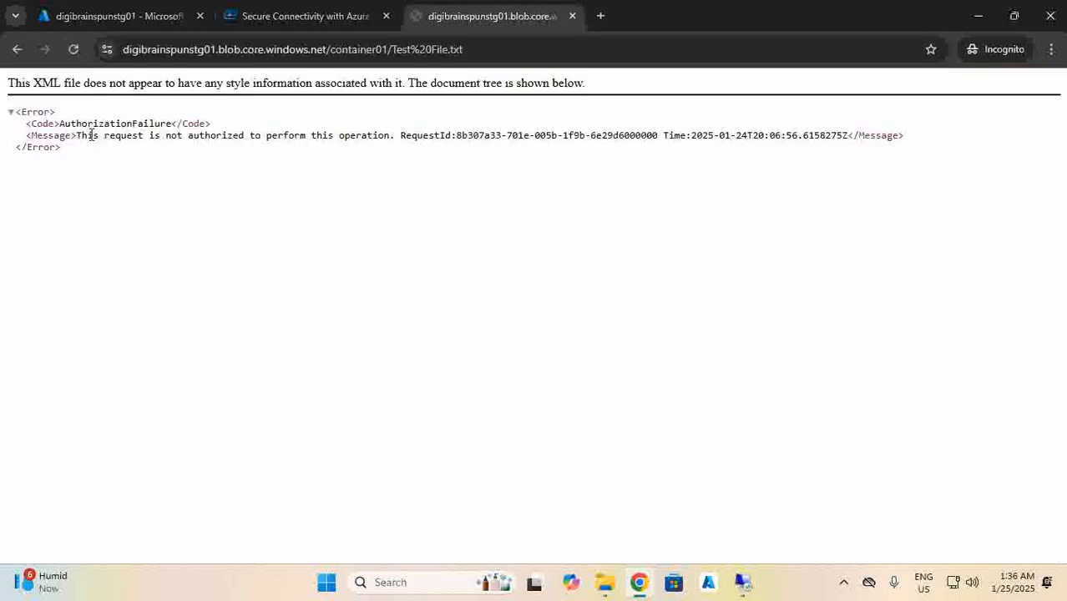
left_click_drag(66, 127, 168, 120)
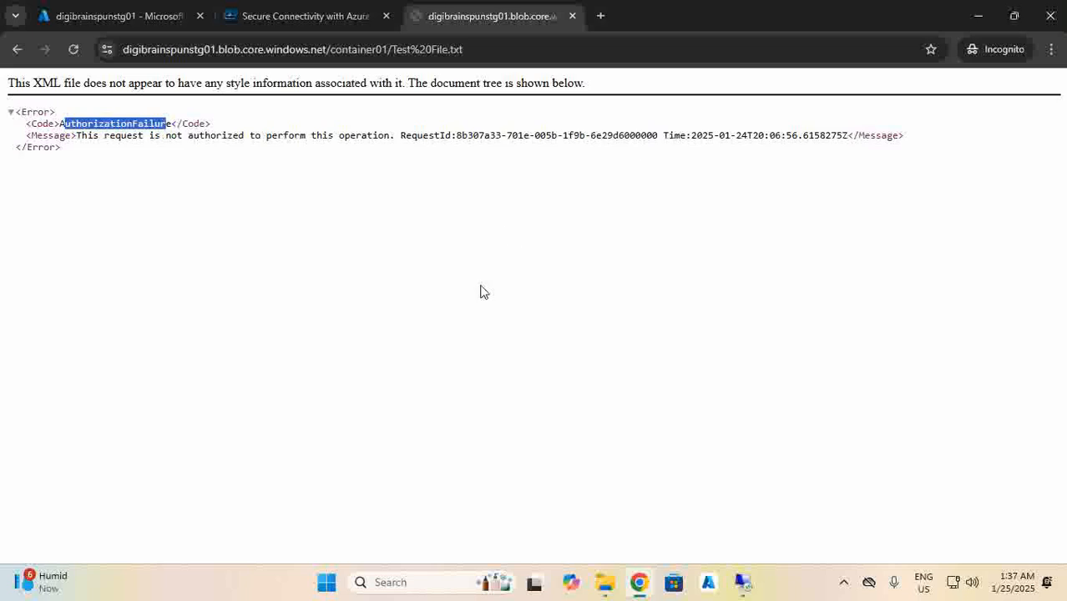
left_click(742, 582)
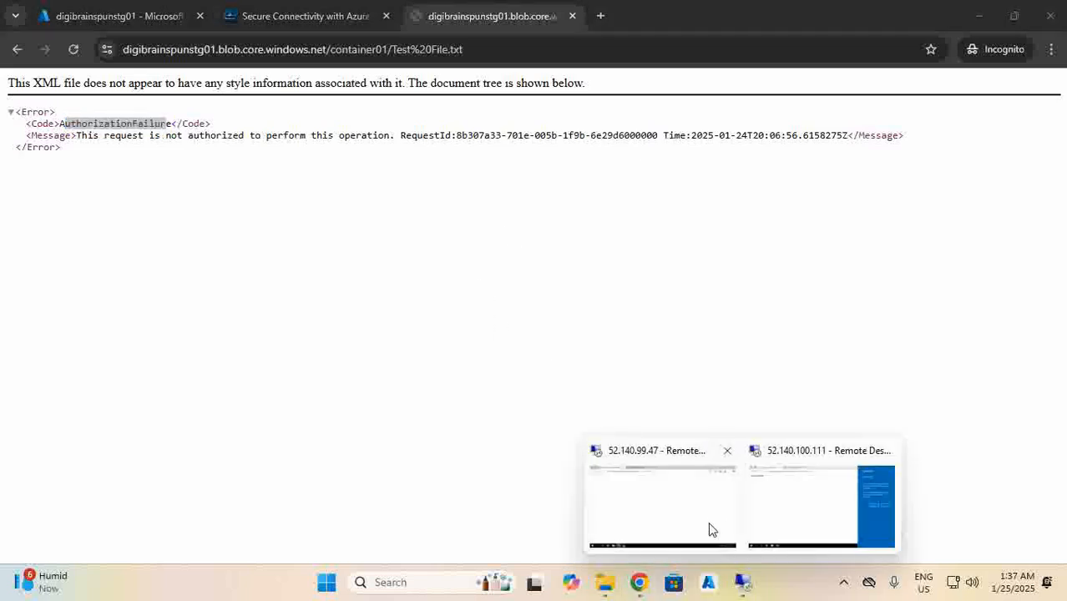
Reload Test File.txt in Edge in the 52.140.99.47 remote session.
left_click(709, 523)
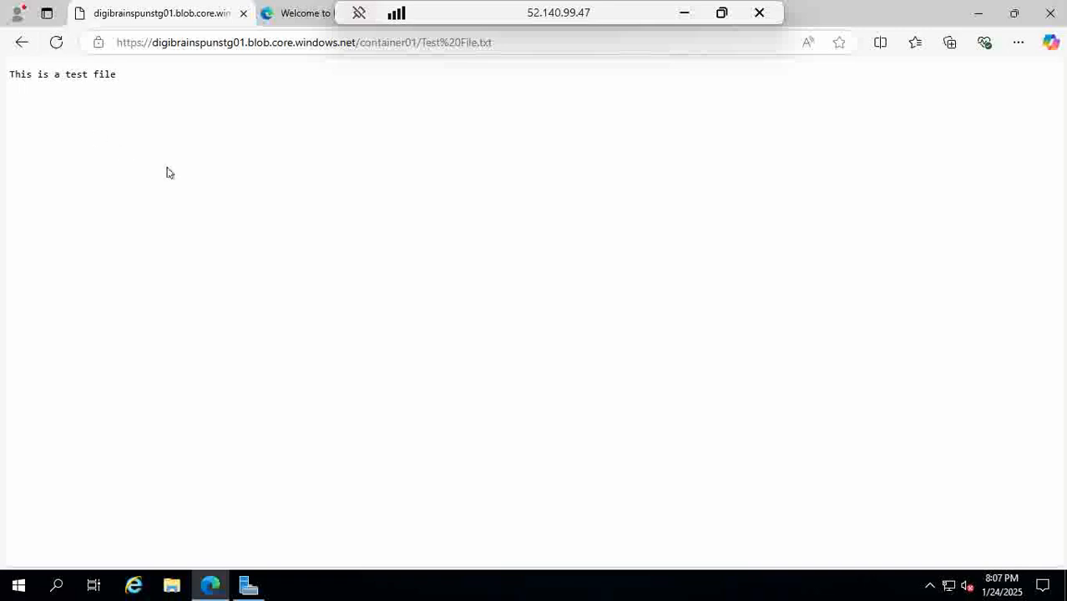
left_click(60, 46)
left_click(60, 44)
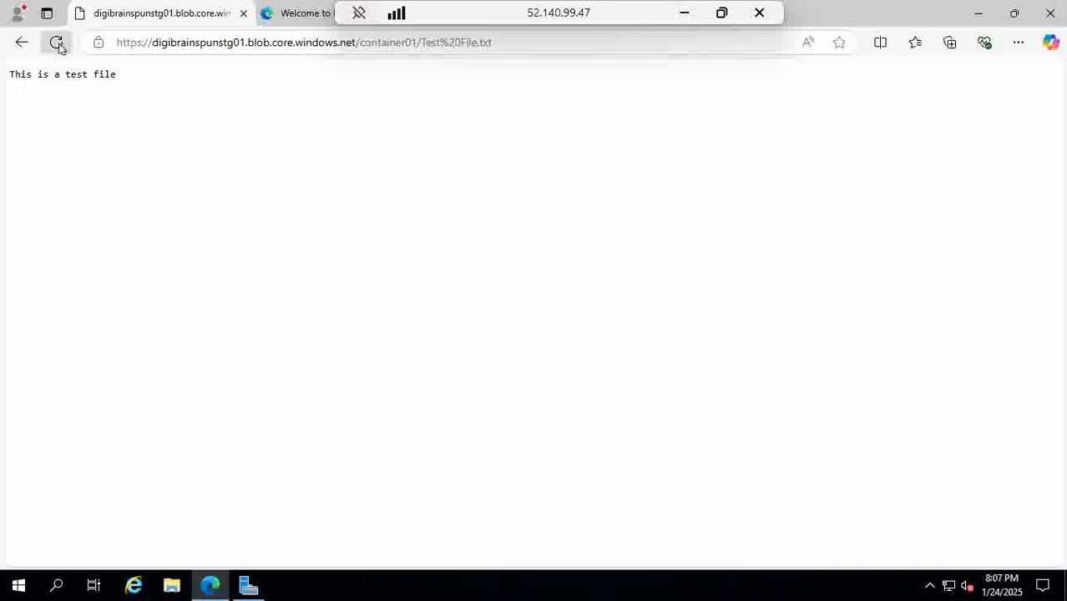
left_click(685, 13)
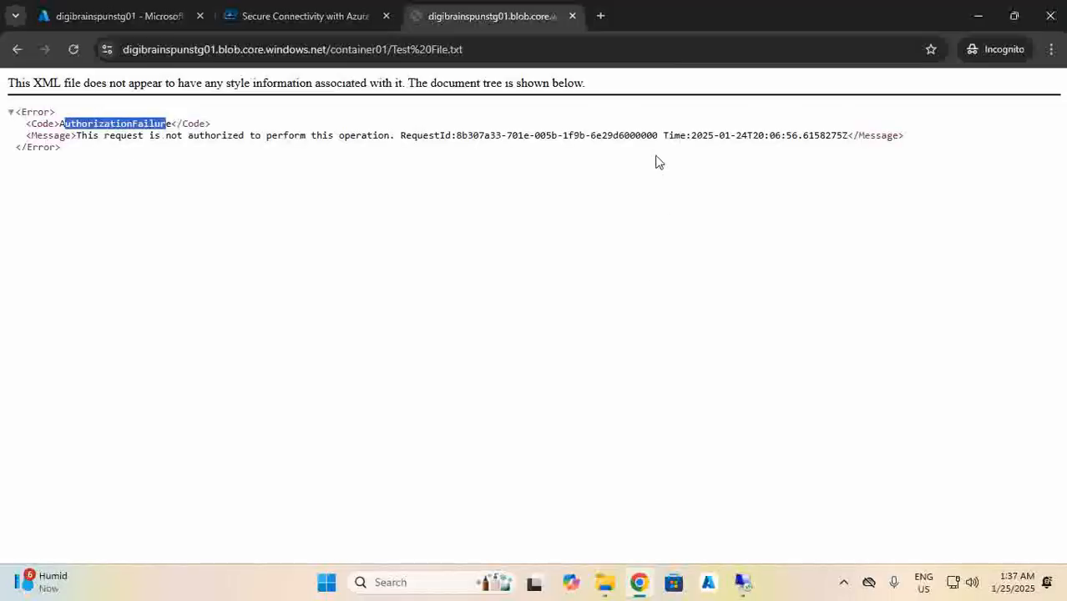
Reload Test File.txt in the 52.140.100.111 session and confirm it returns AuthorizationFailure.
mouse_move(740, 582)
left_click(776, 496)
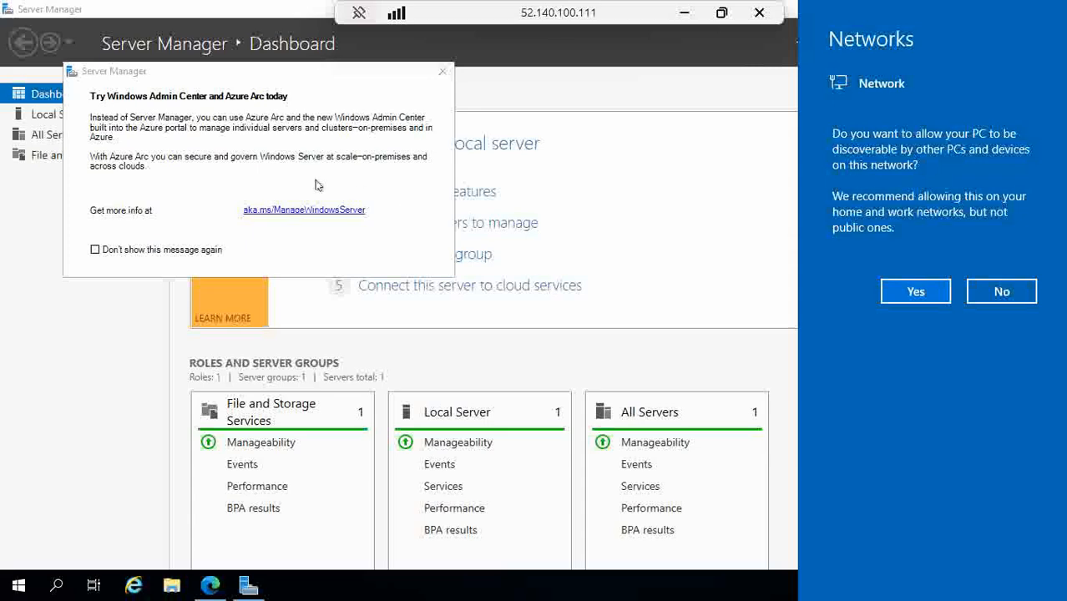
left_click(210, 584)
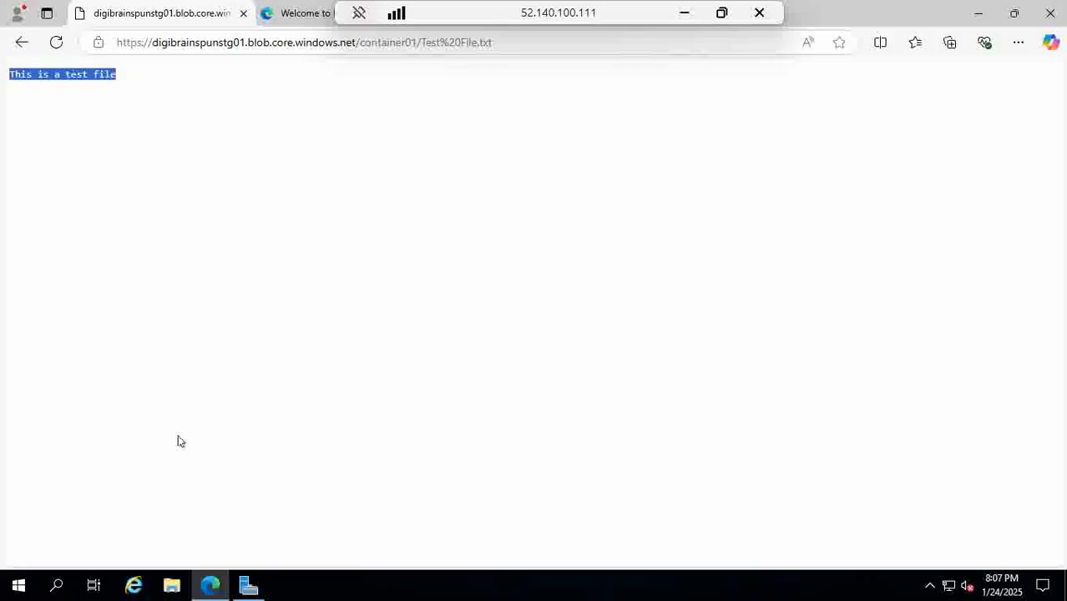
left_click(55, 43)
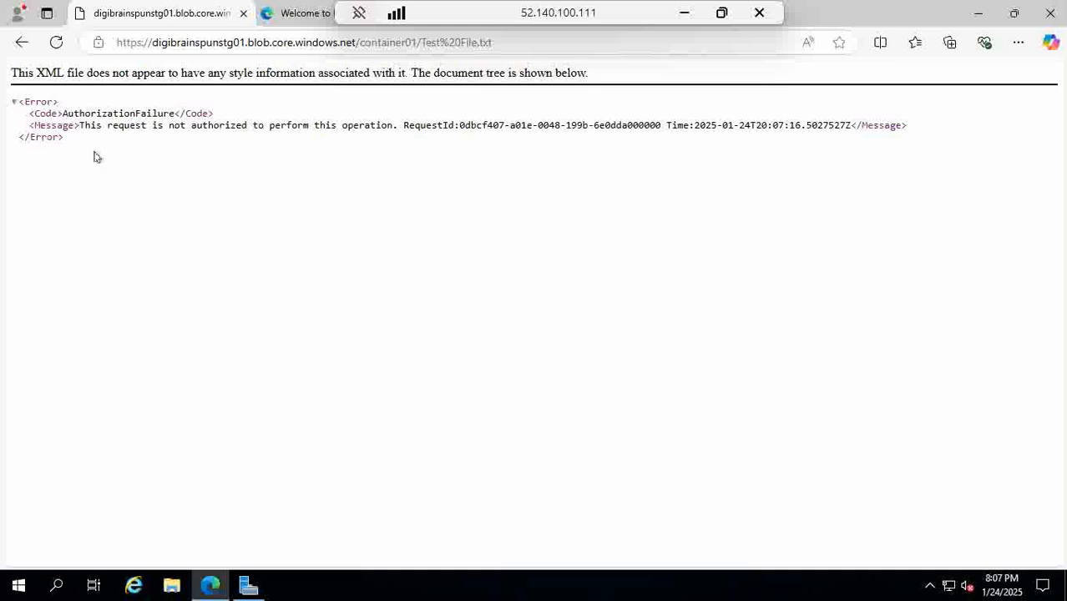
left_click(684, 13)
left_click(440, 303)
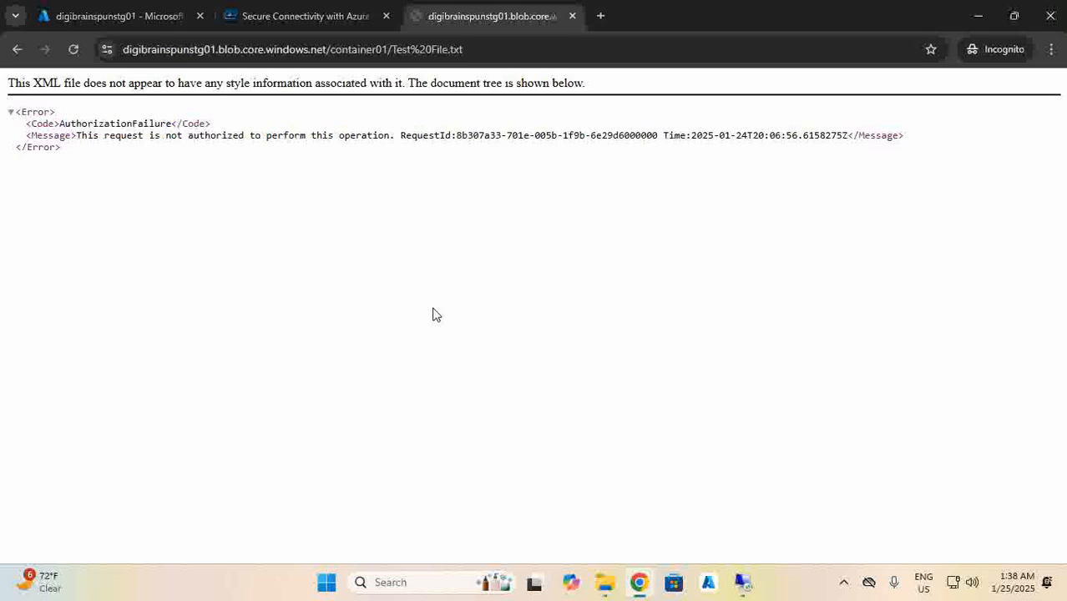